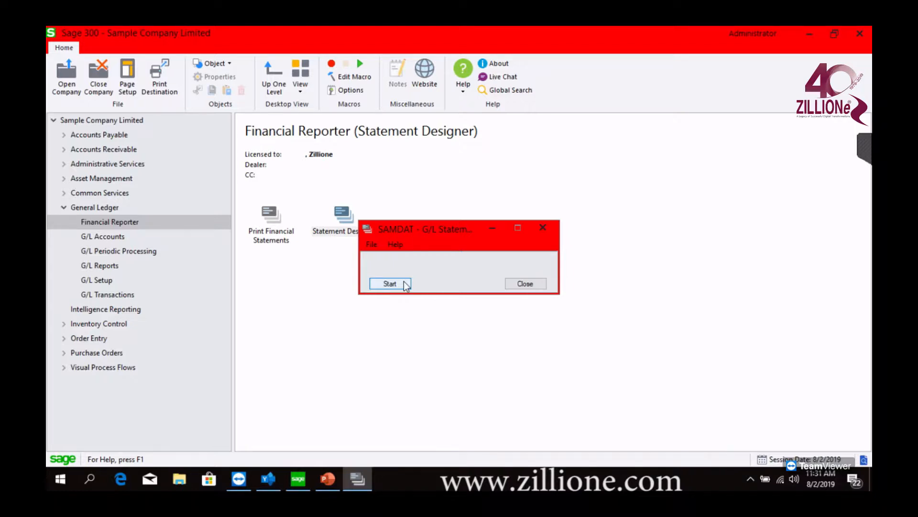
Start the G/L Statement Designer for SAMDAT and maximize the workbook window it opens
{"action": "left_click", "coordinate": [390, 284]}
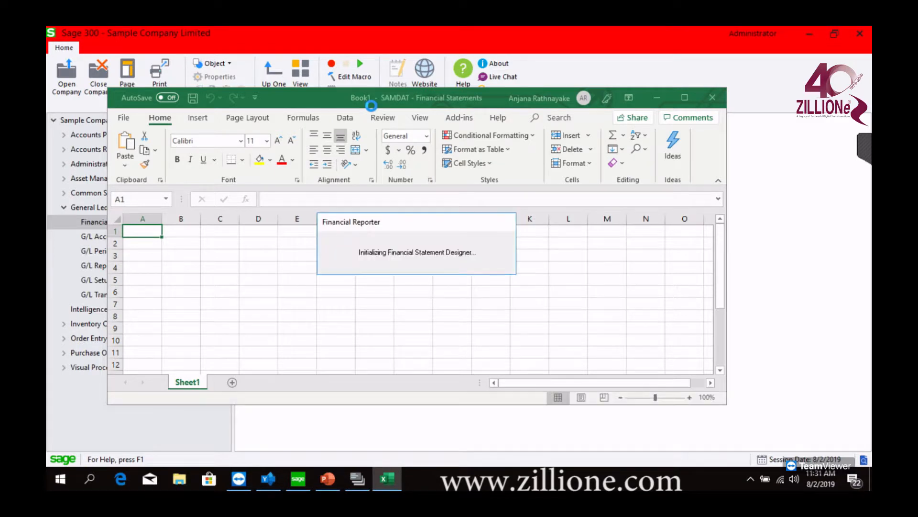
{"action": "left_click", "coordinate": [683, 99]}
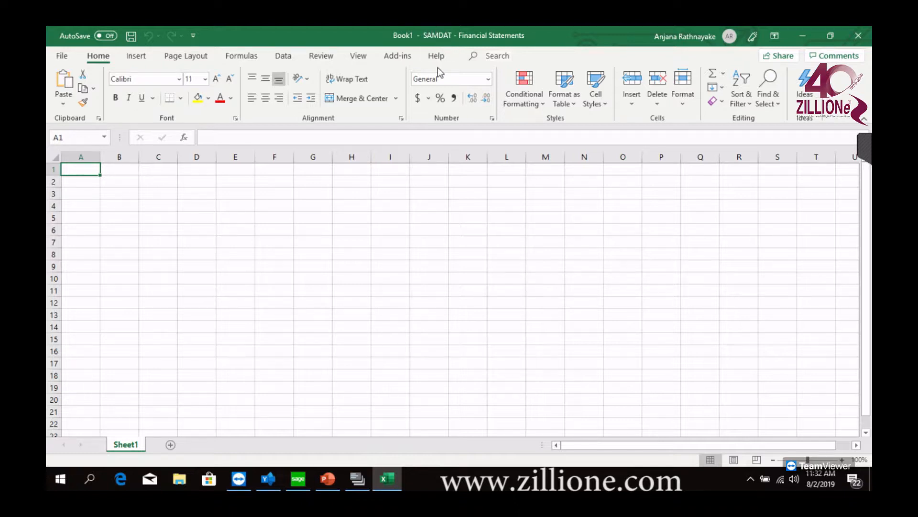
Check the installed Excel version and whether it is 32-bit in the account's About Excel information
{"action": "left_click", "coordinate": [62, 58]}
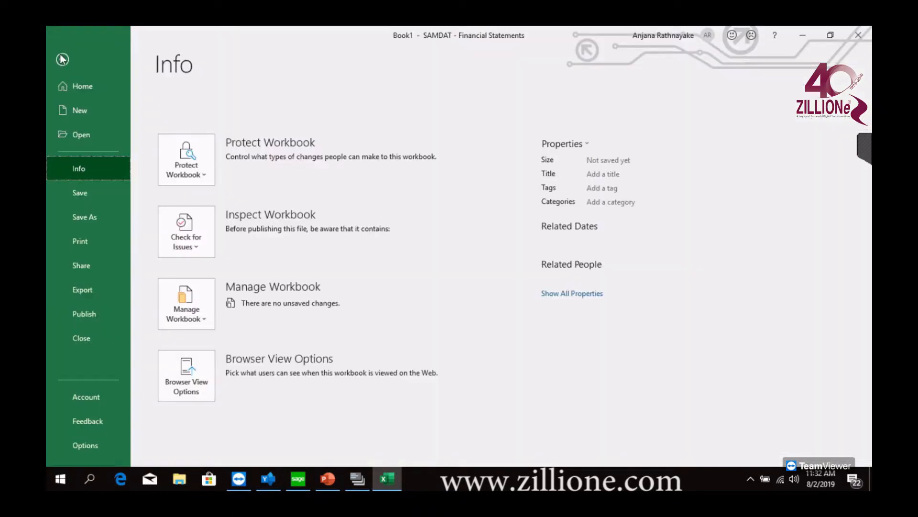
{"action": "left_click", "coordinate": [102, 397]}
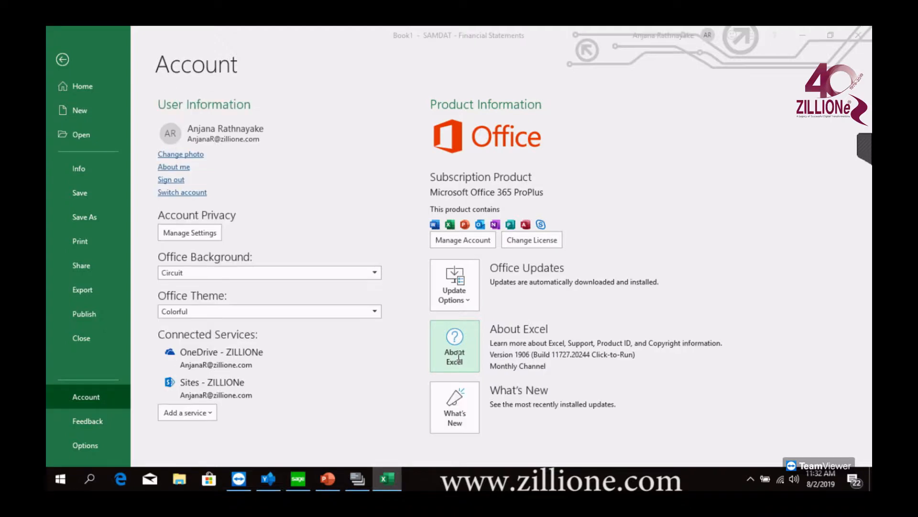
{"action": "left_click", "coordinate": [457, 358]}
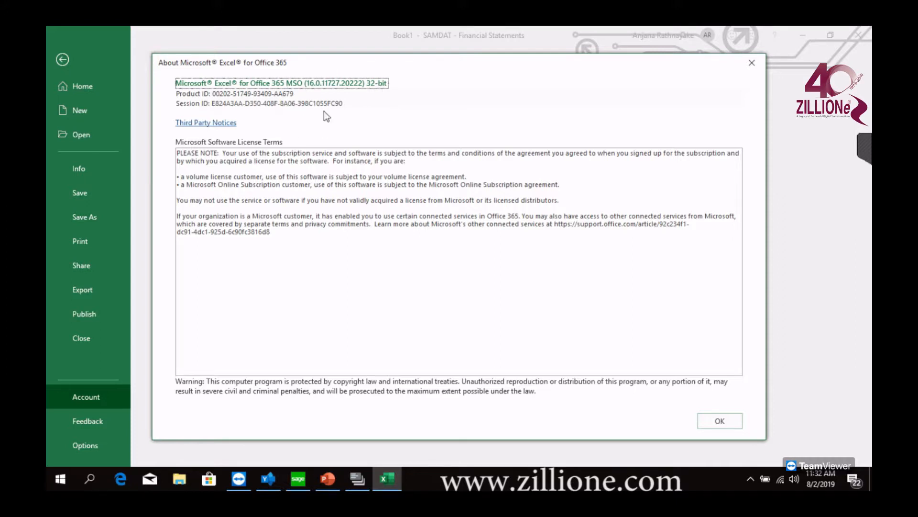
{"action": "left_click", "coordinate": [751, 65]}
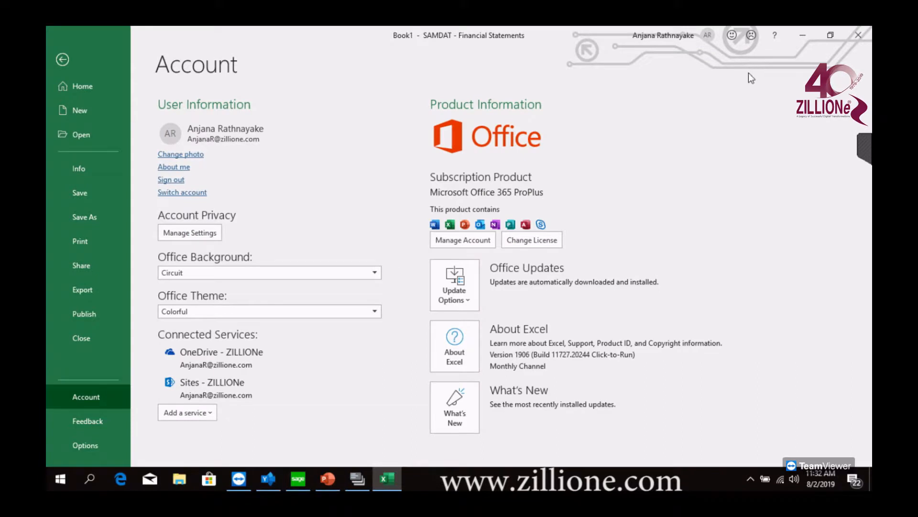
Enable the Sage.Bi.Excelfunctions1.1 Excel add-in and display the add-in commands
{"action": "left_click", "coordinate": [86, 445]}
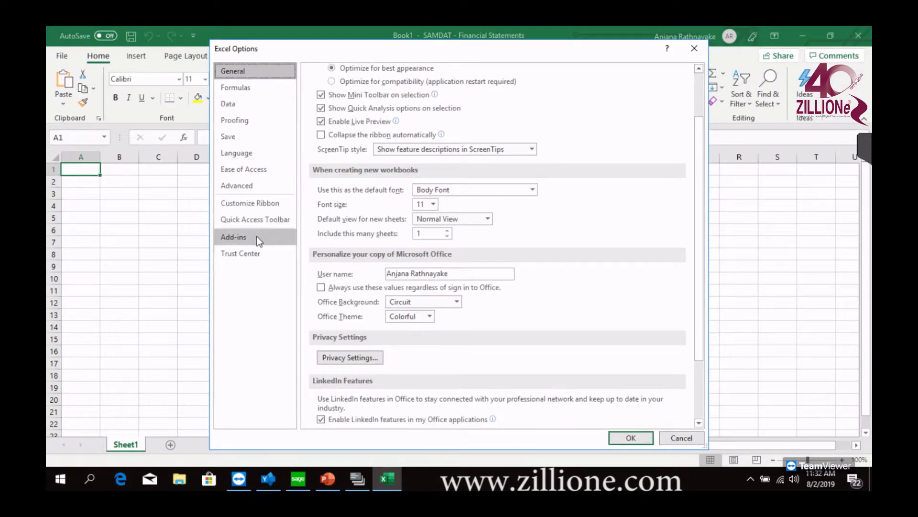
{"action": "left_click", "coordinate": [257, 236]}
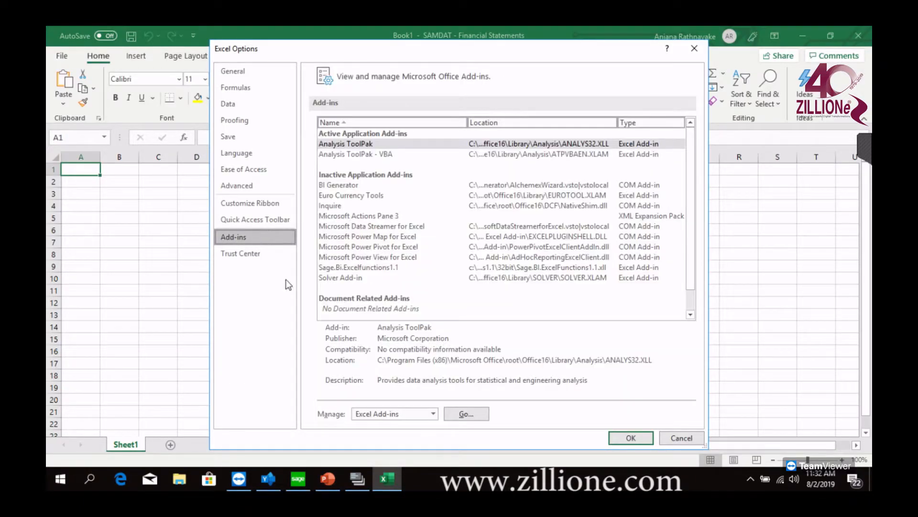
{"action": "left_click", "coordinate": [468, 415]}
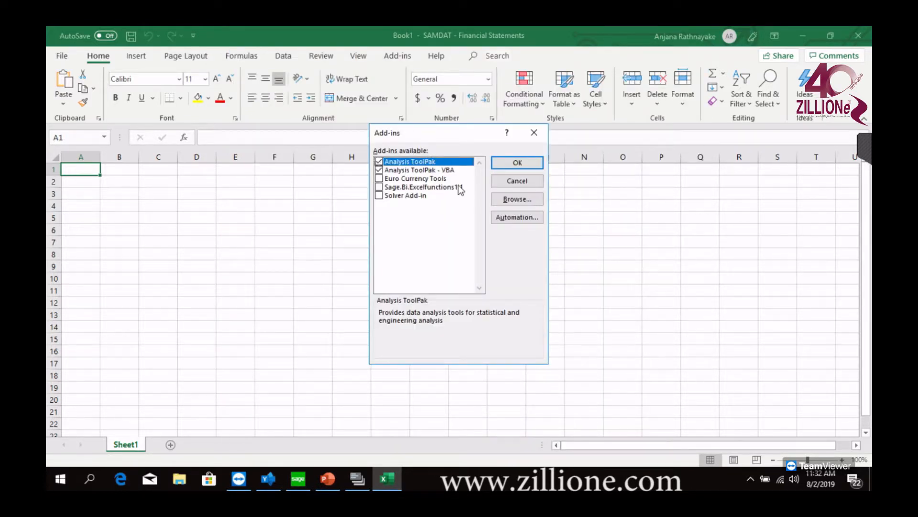
{"action": "left_click", "coordinate": [379, 186]}
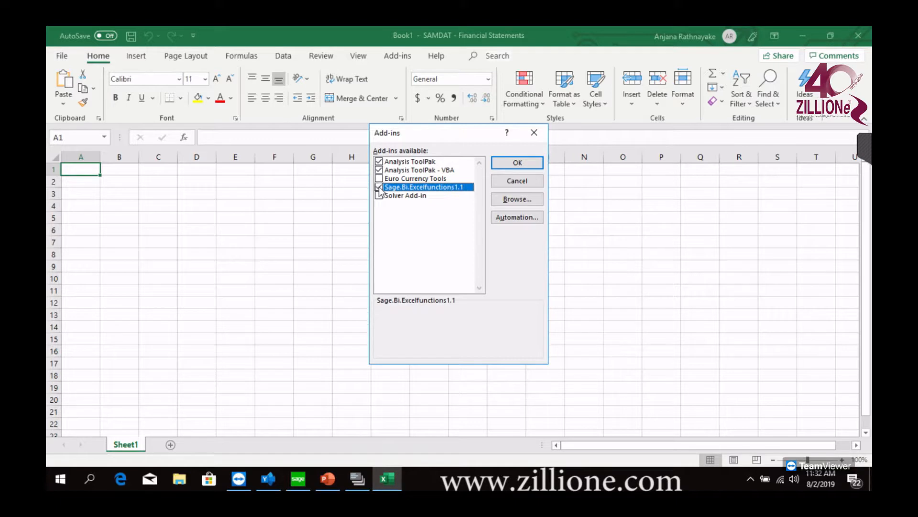
{"action": "left_click", "coordinate": [513, 165]}
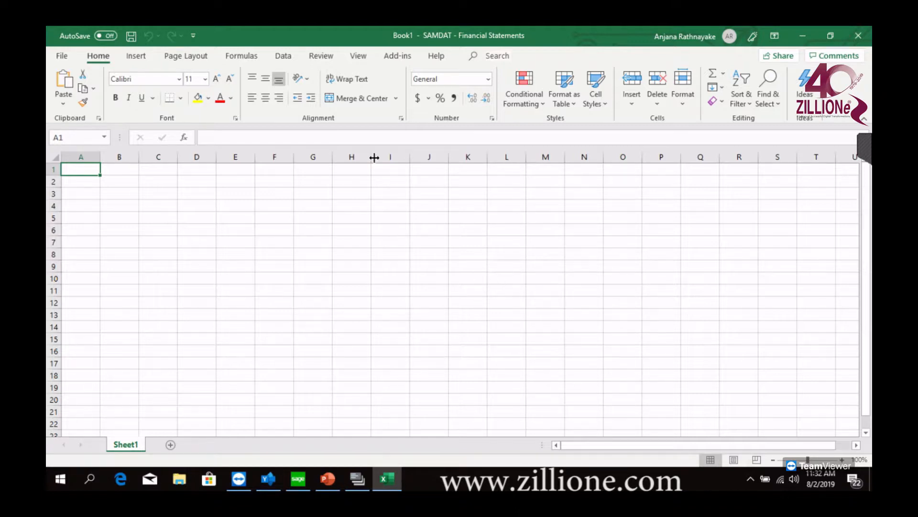
{"action": "left_click", "coordinate": [396, 58]}
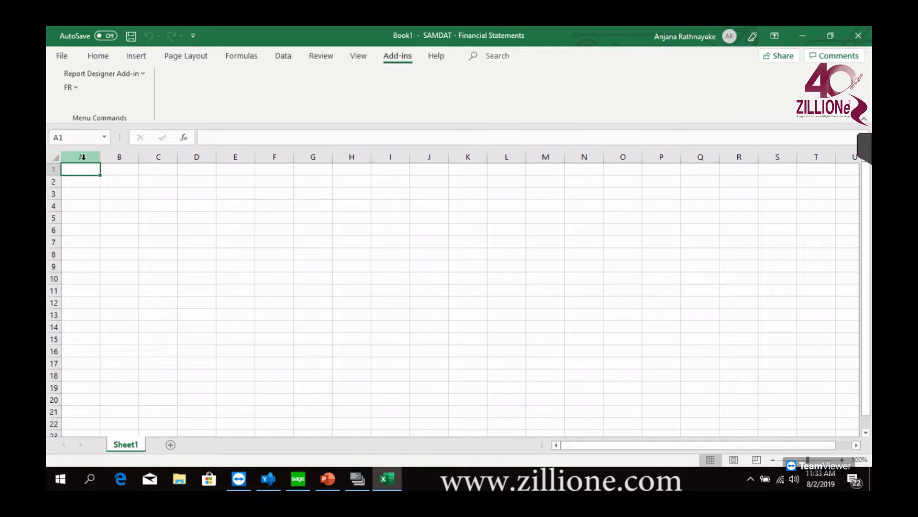
Highlight columns A to D together and individually, and also column E, to examine the report's column layout
{"action": "left_click_drag", "start_coordinate": [83, 156], "coordinate": [119, 156]}
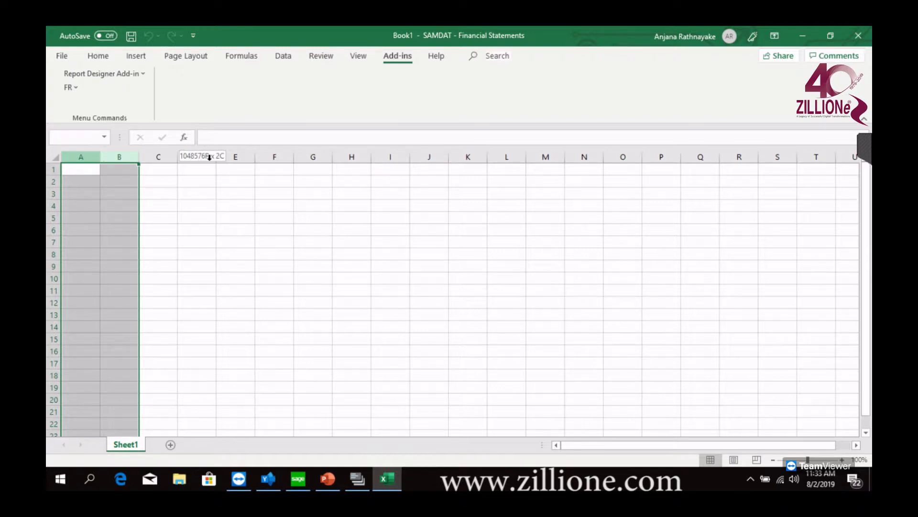
{"action": "left_click_drag", "start_coordinate": [209, 157], "coordinate": [209, 157]}
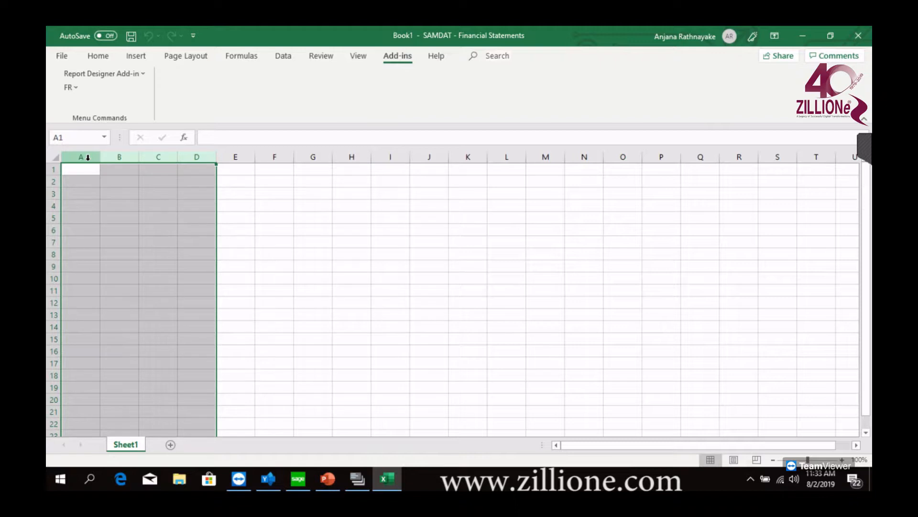
{"action": "left_click", "coordinate": [123, 156]}
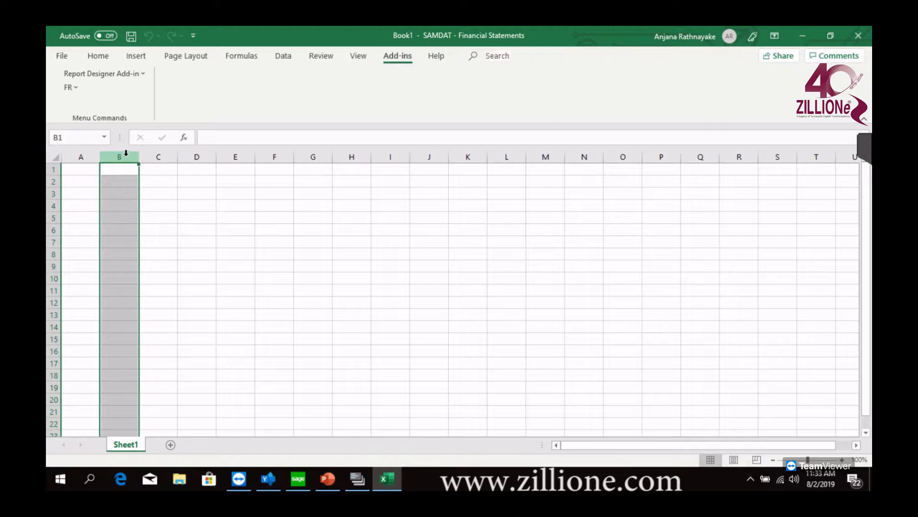
{"action": "left_click", "coordinate": [151, 157]}
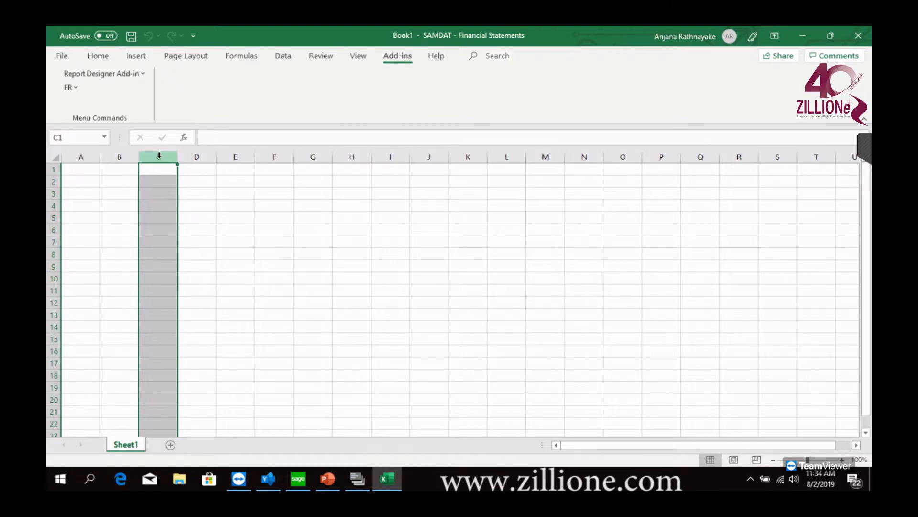
{"action": "left_click", "coordinate": [201, 156]}
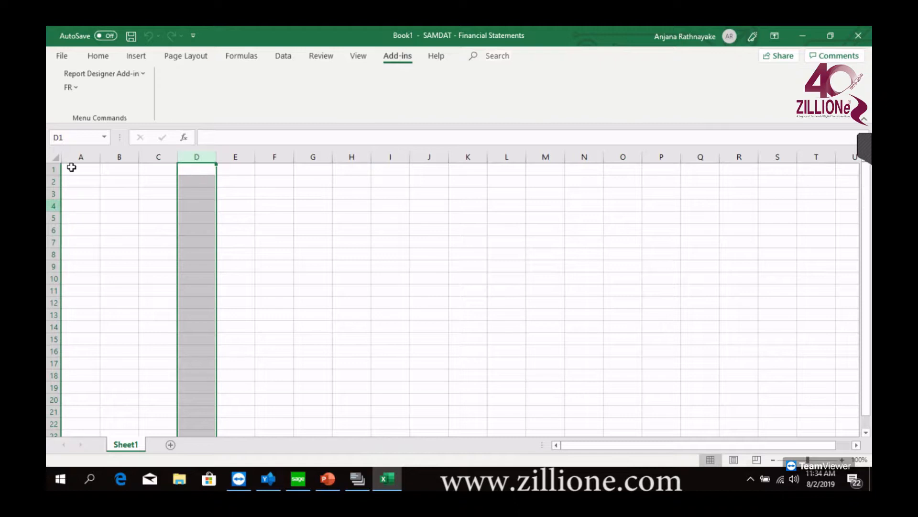
{"action": "left_click_drag", "start_coordinate": [81, 157], "coordinate": [198, 149]}
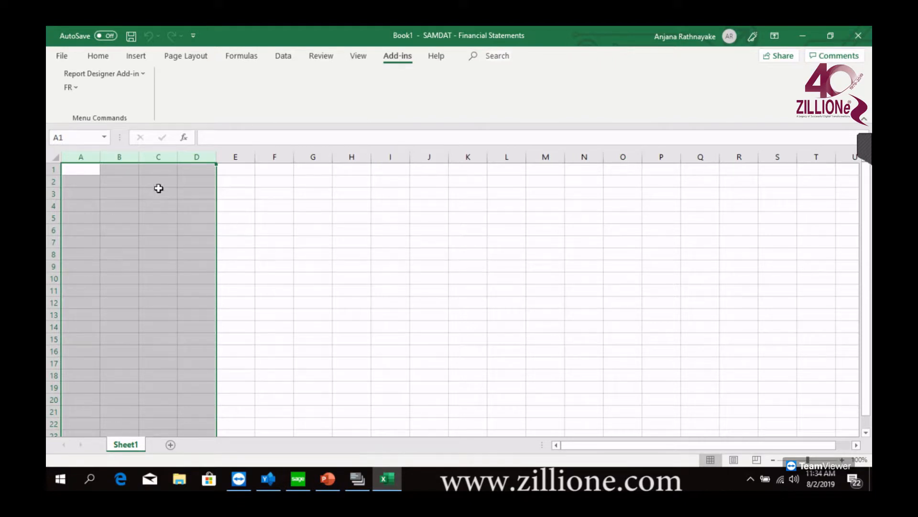
{"action": "left_click", "coordinate": [88, 157]}
{"action": "left_click_drag", "start_coordinate": [115, 156], "coordinate": [248, 159]}
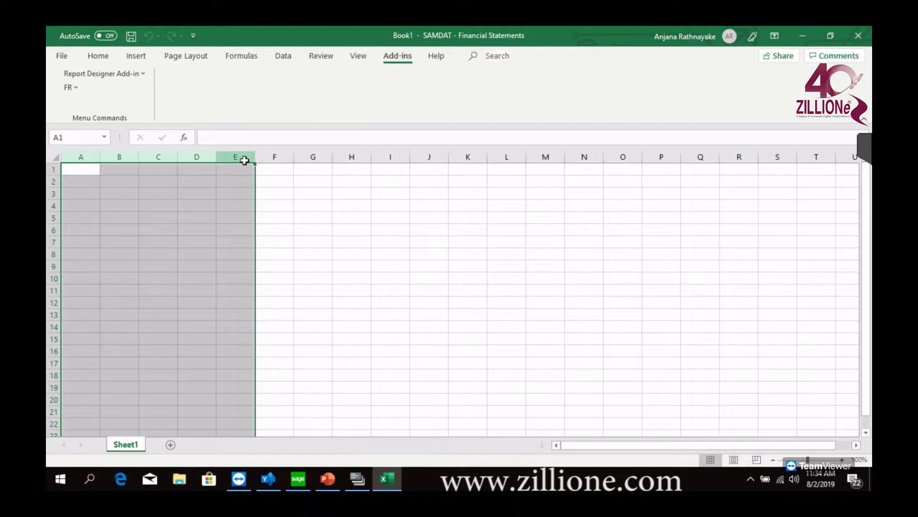
{"action": "left_click", "coordinate": [244, 158]}
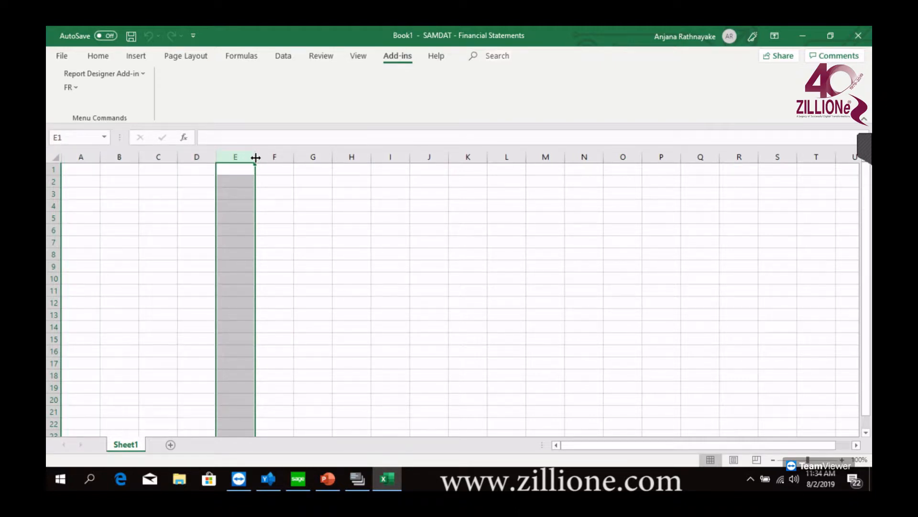
Enter the headings Account in E3 and Description in F3, and widen column F
{"action": "left_click", "coordinate": [234, 195]}
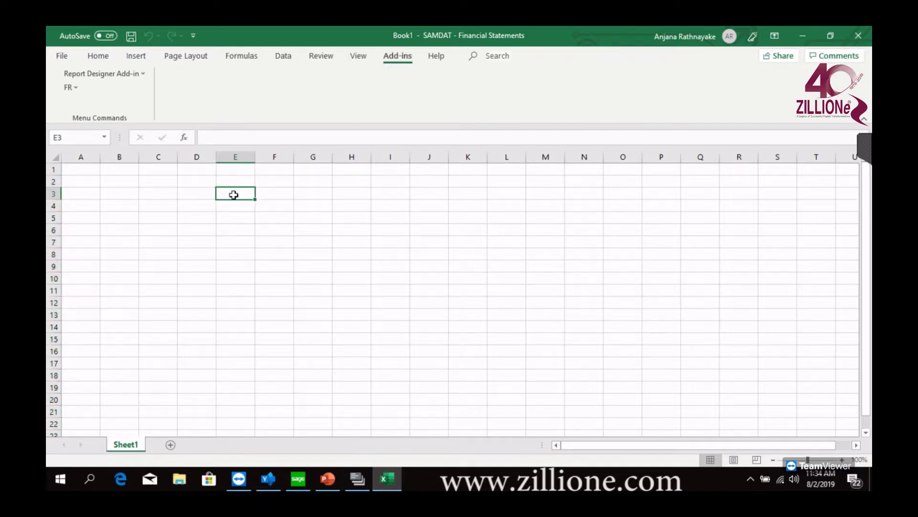
{"action": "type", "text": "Account"}
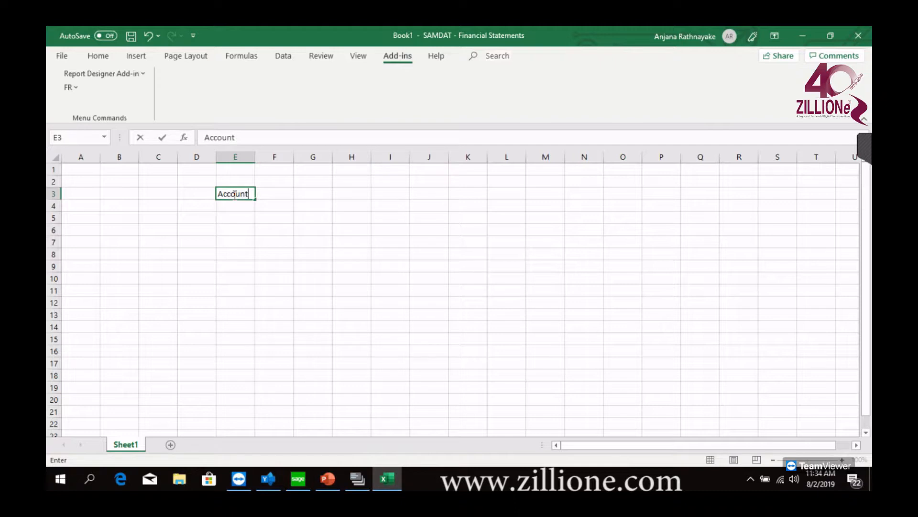
{"action": "left_click", "coordinate": [278, 194]}
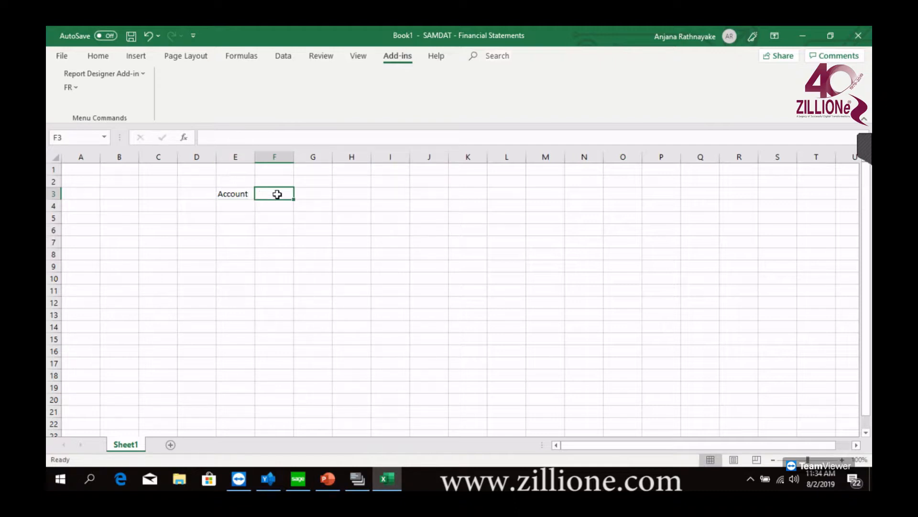
{"action": "type", "text": "D"}
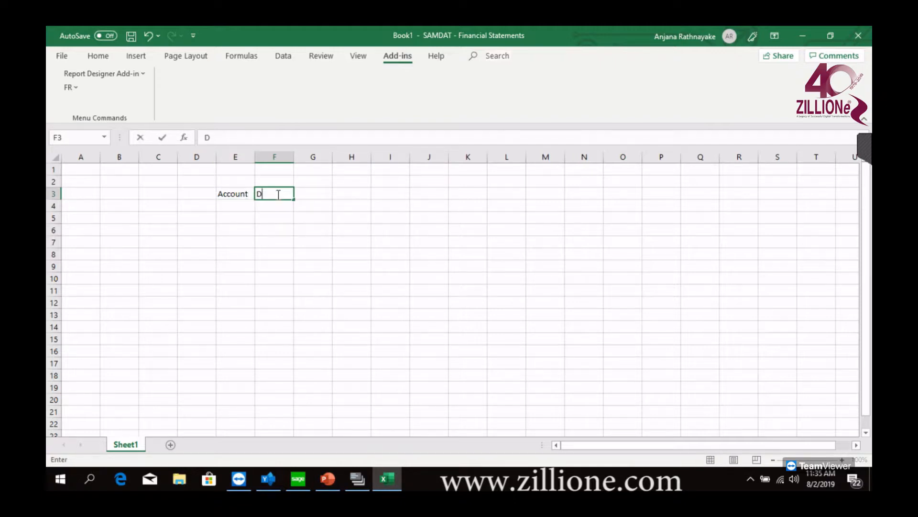
{"action": "type", "text": "escription"}
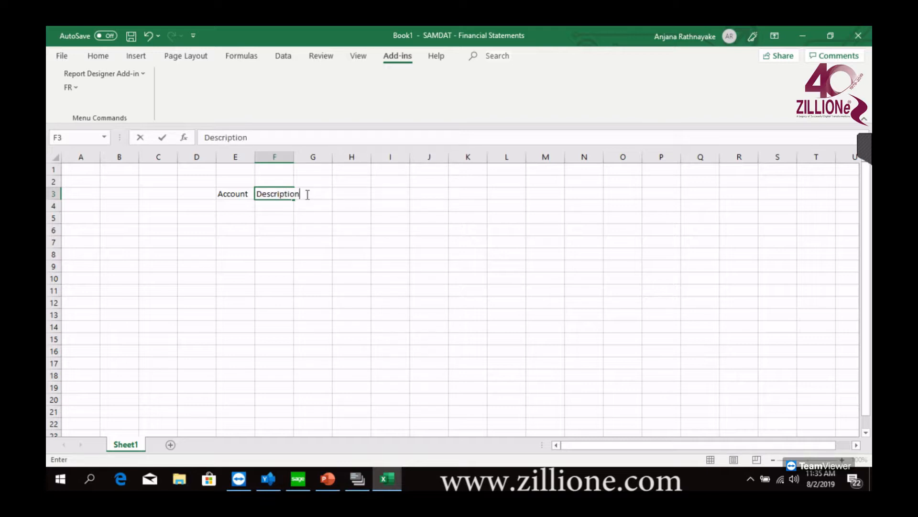
{"action": "double_click", "coordinate": [295, 155]}
{"action": "left_click_drag", "start_coordinate": [342, 158], "coordinate": [346, 158]}
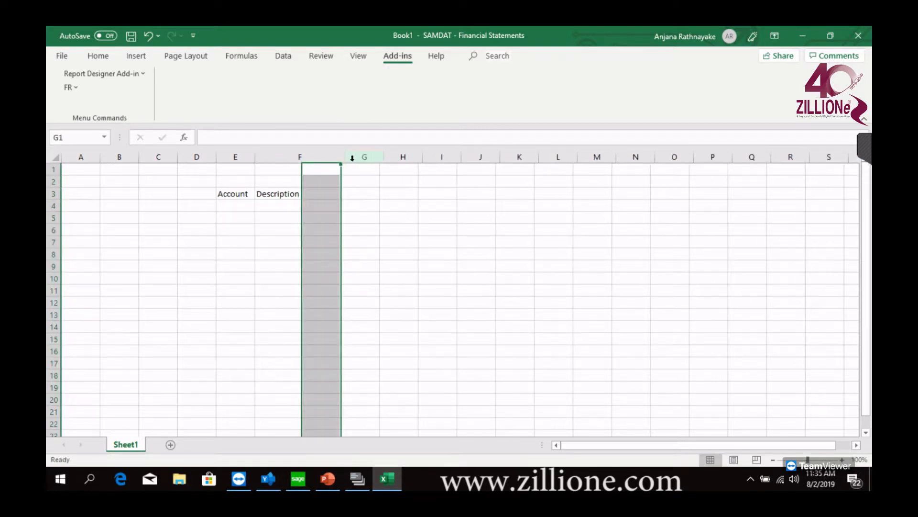
Enter the headings Credit in G3 and Debit in H3
{"action": "left_click", "coordinate": [360, 195]}
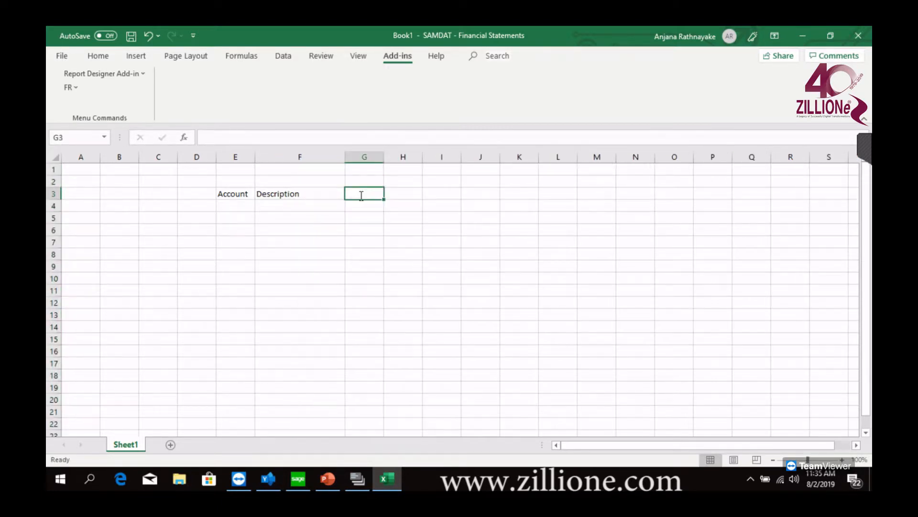
{"action": "type", "text": "Cred"}
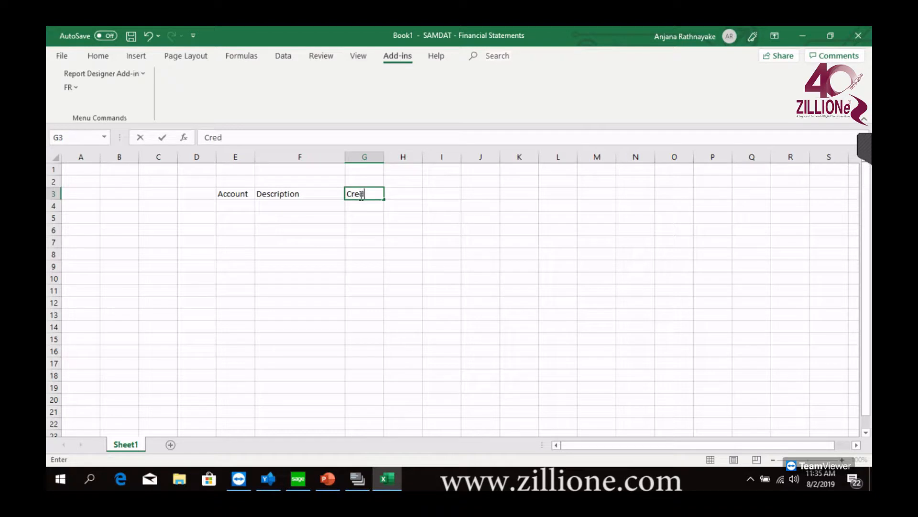
{"action": "type", "text": "it"}
{"action": "left_click", "coordinate": [411, 193]}
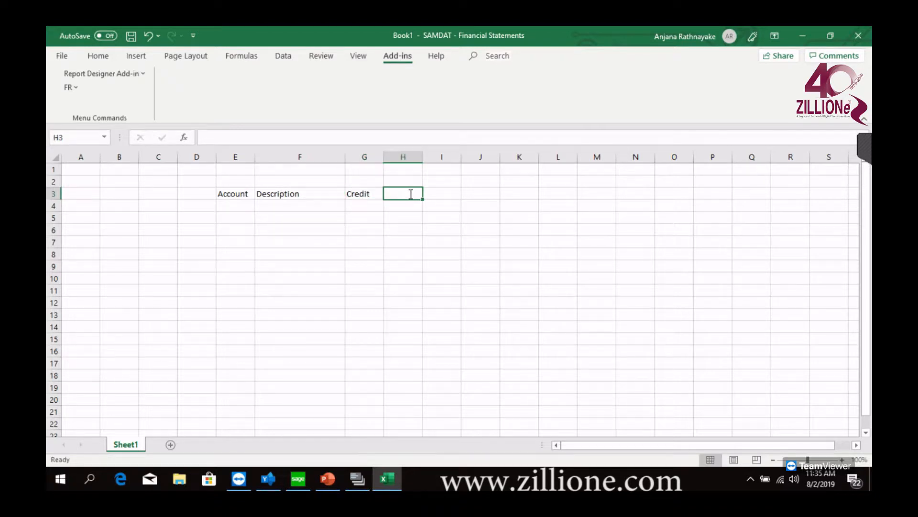
{"action": "type", "text": "Debit"}
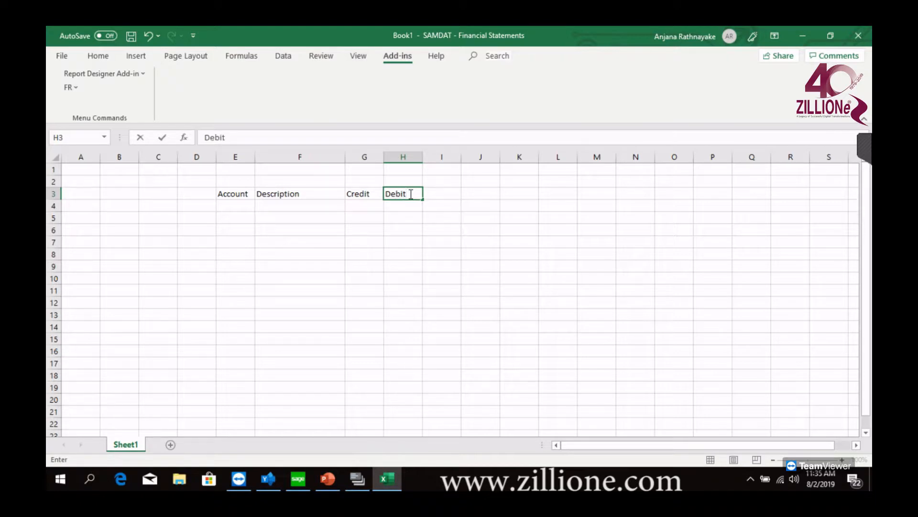
{"action": "left_click", "coordinate": [402, 216]}
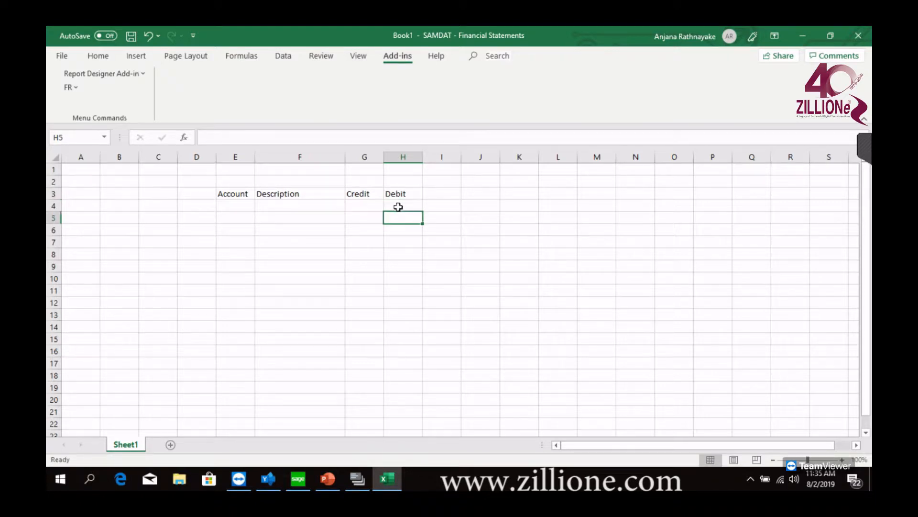
{"action": "left_click", "coordinate": [365, 192]}
{"action": "left_click", "coordinate": [395, 194]}
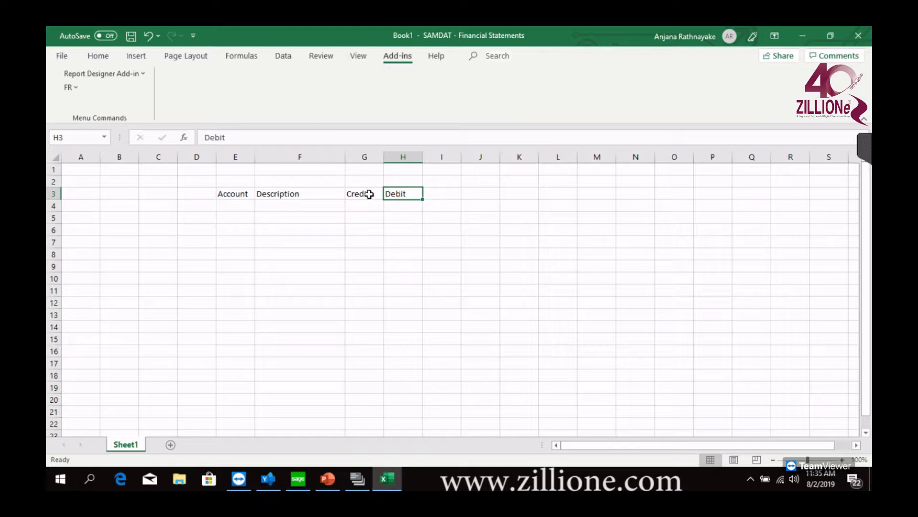
Enter the title Trial Balance Report in cell F1 and select its text
{"action": "left_click", "coordinate": [287, 182]}
{"action": "left_click", "coordinate": [288, 170]}
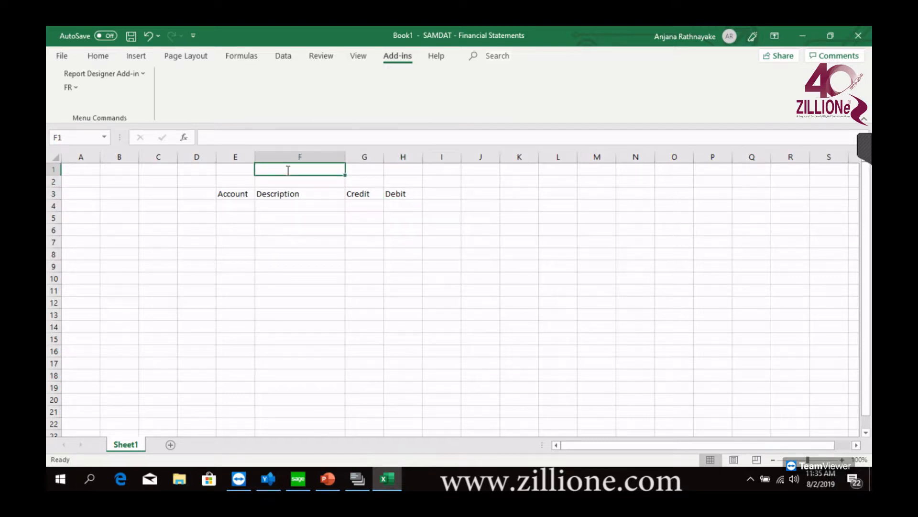
{"action": "type", "text": "Trai"}
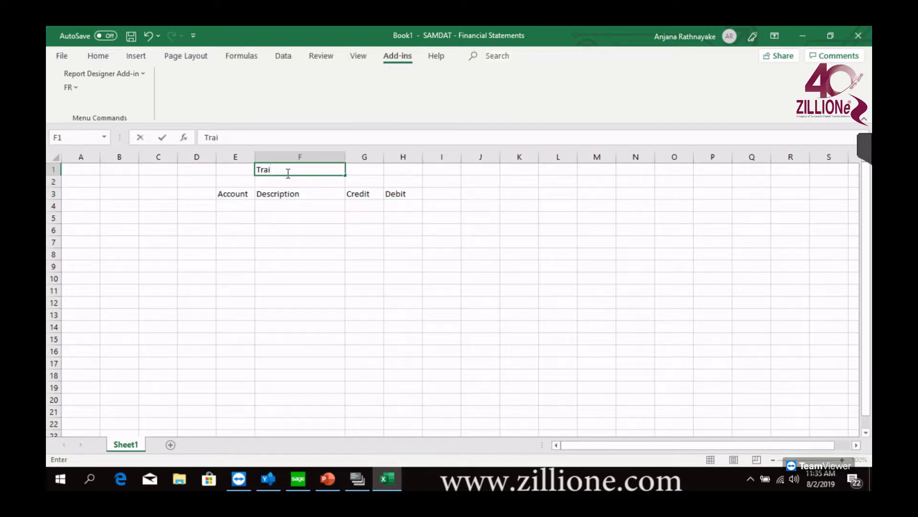
{"action": "type", "text": "lBalanc"}
{"action": "key", "text": "BackSpace"}
{"action": "key", "text": "BackSpace"}
{"action": "key", "text": "BackSpace"}
{"action": "key", "text": "BackSpace"}
{"action": "key", "text": "BackSpace"}
{"action": "key", "text": "BackSpace"}
{"action": "key", "text": "BackSpace"}
{"action": "key", "text": "BackSpace"}
{"action": "key", "text": "BackSpace"}
{"action": "key", "text": "BackSpace"}
{"action": "type", "text": "rial Bl"}
{"action": "key", "text": "BackSpace"}
{"action": "type", "text": "alance Report"}
{"action": "key", "text": "shift+Home"}
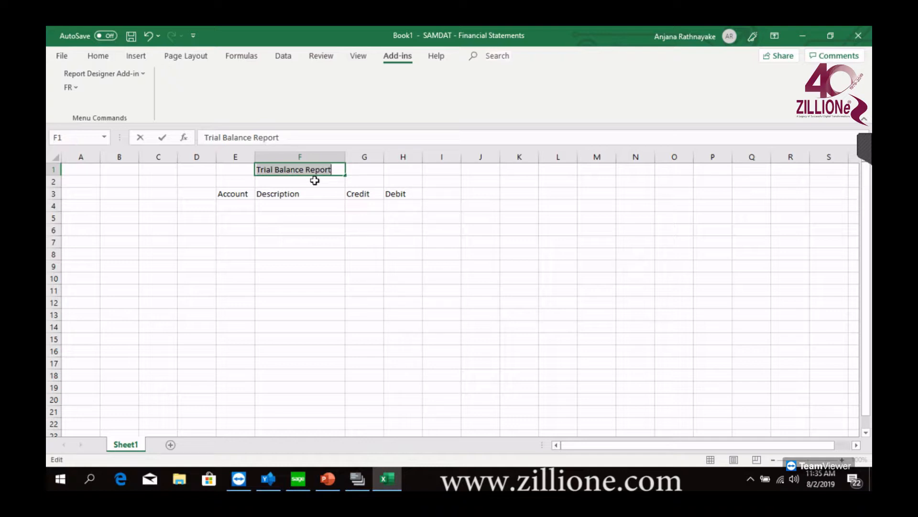
Make the title Trial Balance Report in cell F1 bold
{"action": "key", "text": "ctrl+b"}
{"action": "left_click", "coordinate": [312, 242]}
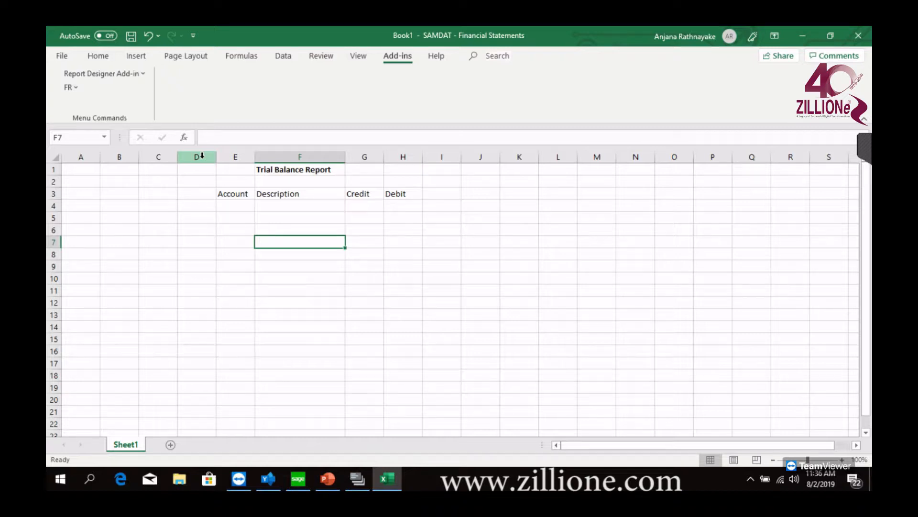
Enter the marker \\ in cell A2 and select row 2
{"action": "left_click", "coordinate": [79, 182]}
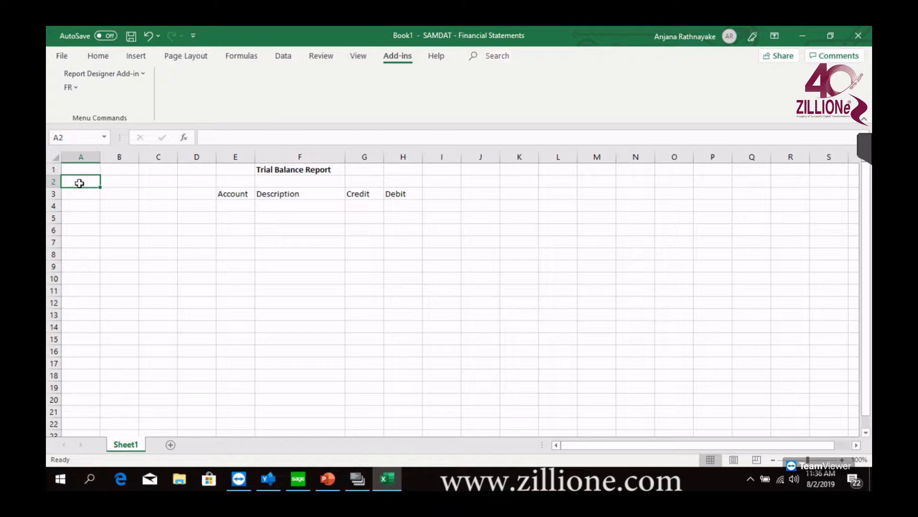
{"action": "type", "text": "\\\\"}
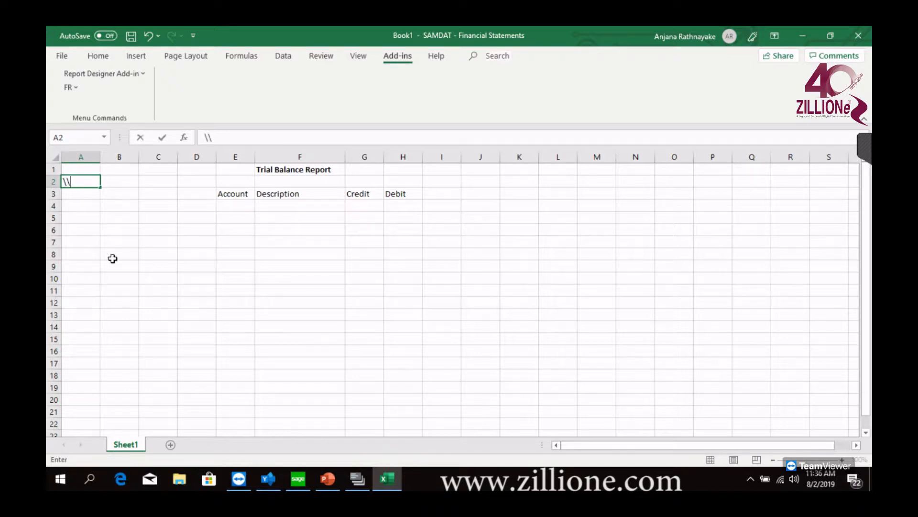
{"action": "left_click", "coordinate": [111, 256]}
{"action": "left_click_drag", "start_coordinate": [54, 175], "coordinate": [49, 177]}
{"action": "left_click", "coordinate": [51, 182]}
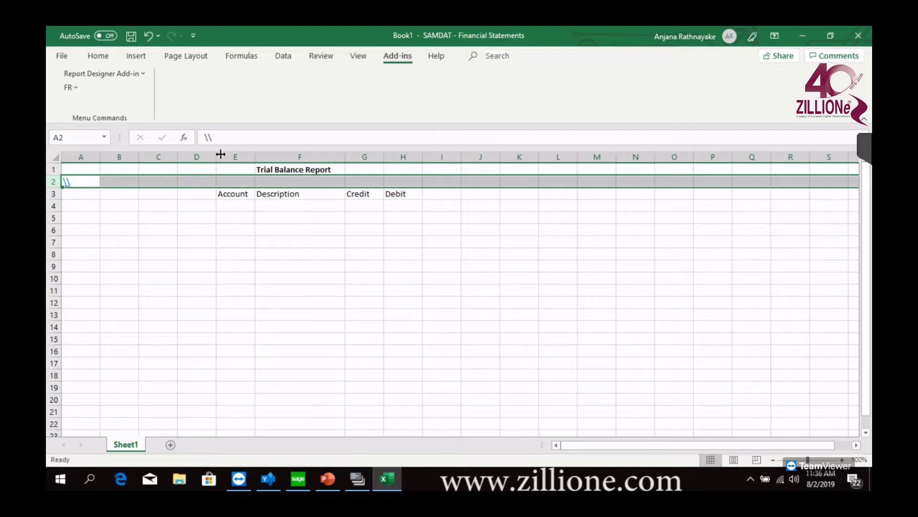
Widen column D, and highlight row 2 and columns A to C to examine the control area
{"action": "left_click_drag", "start_coordinate": [216, 154], "coordinate": [261, 152]}
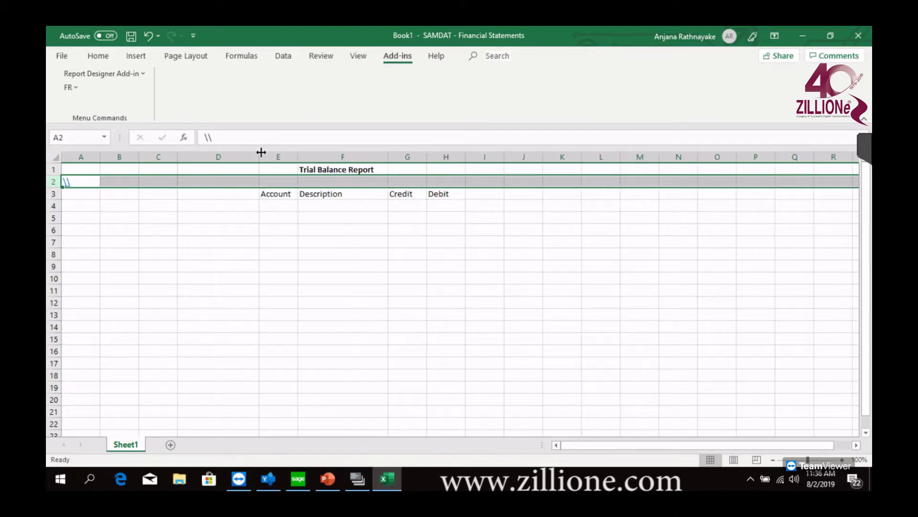
{"action": "left_click", "coordinate": [116, 182]}
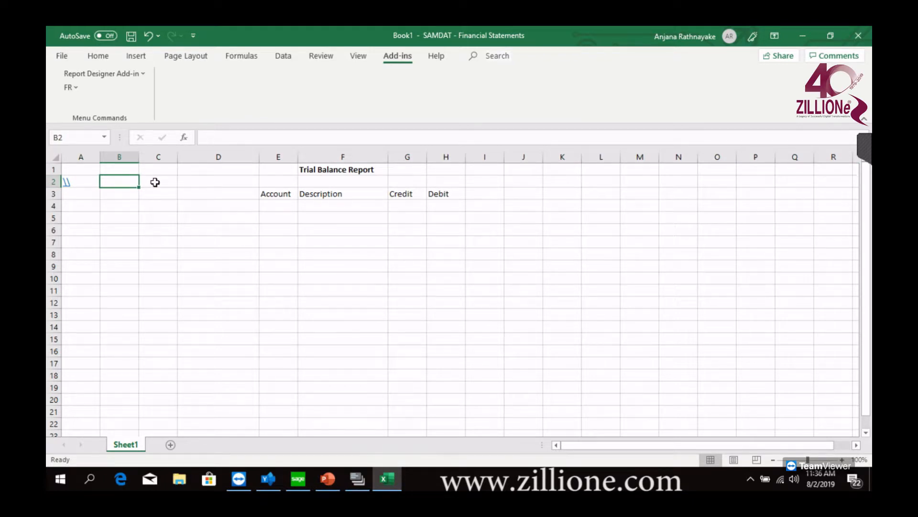
{"action": "left_click", "coordinate": [49, 181]}
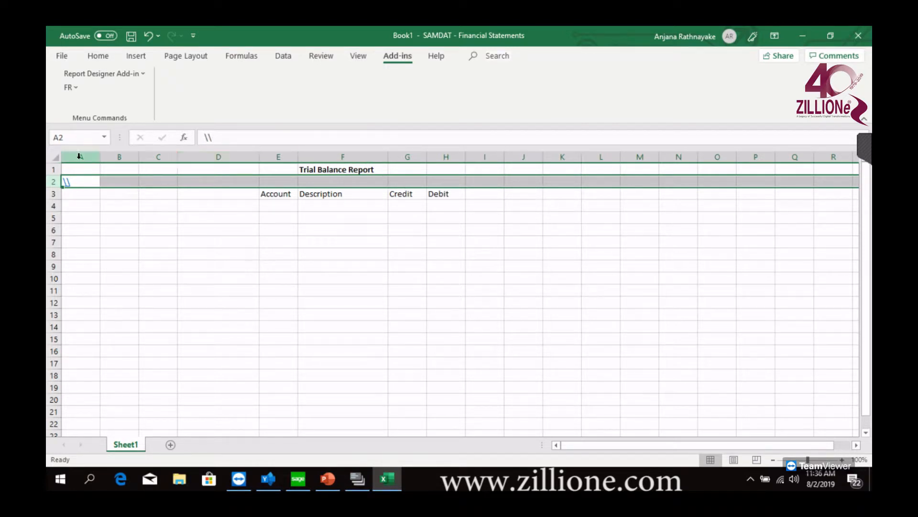
{"action": "left_click_drag", "start_coordinate": [79, 156], "coordinate": [150, 156]}
{"action": "left_click", "coordinate": [54, 181]}
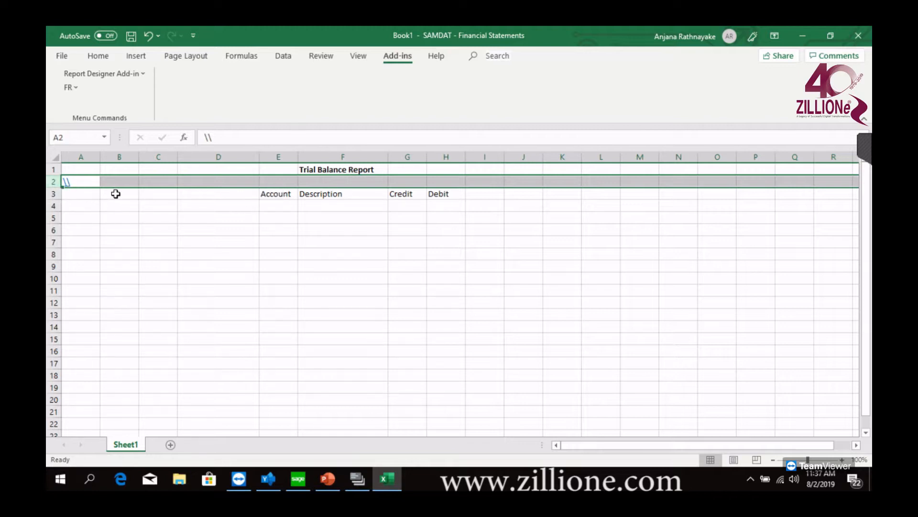
Enter the marker %% in cell A4, and highlight column A and row 4
{"action": "left_click", "coordinate": [85, 207]}
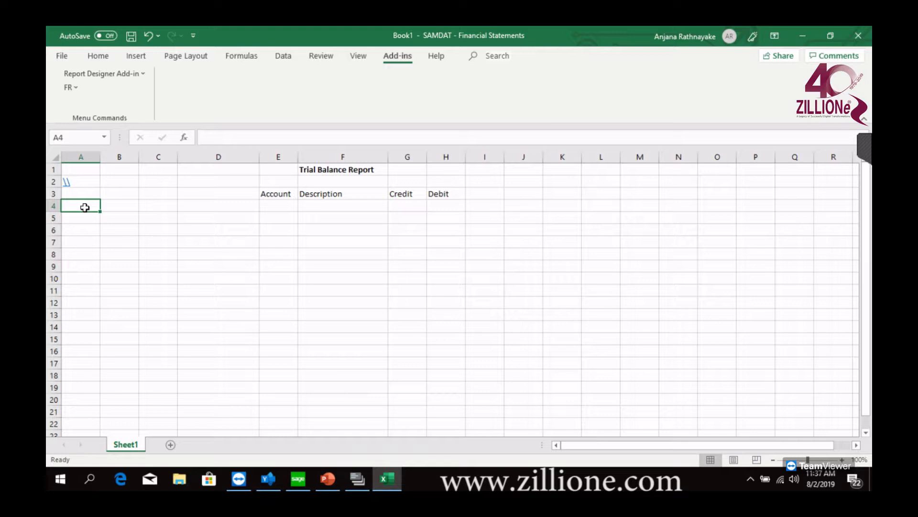
{"action": "type", "text": "%"}
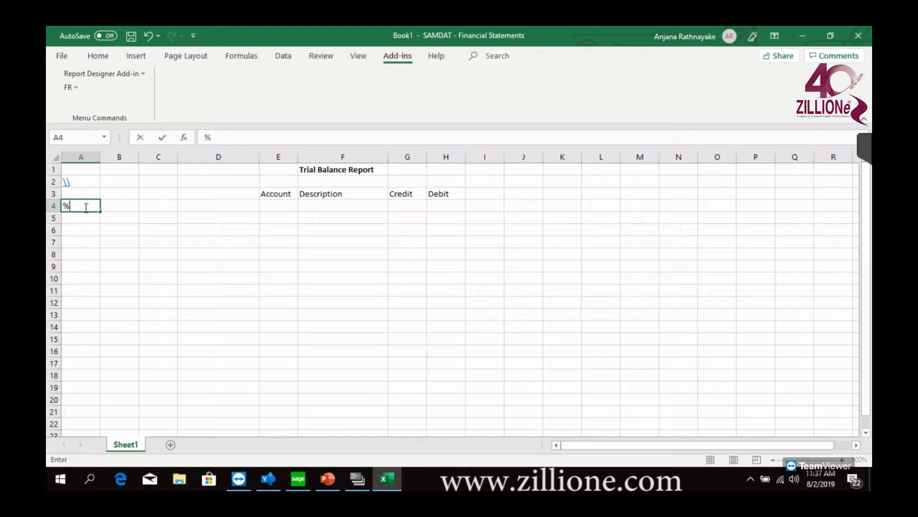
{"action": "type", "text": "%"}
{"action": "left_click", "coordinate": [82, 156]}
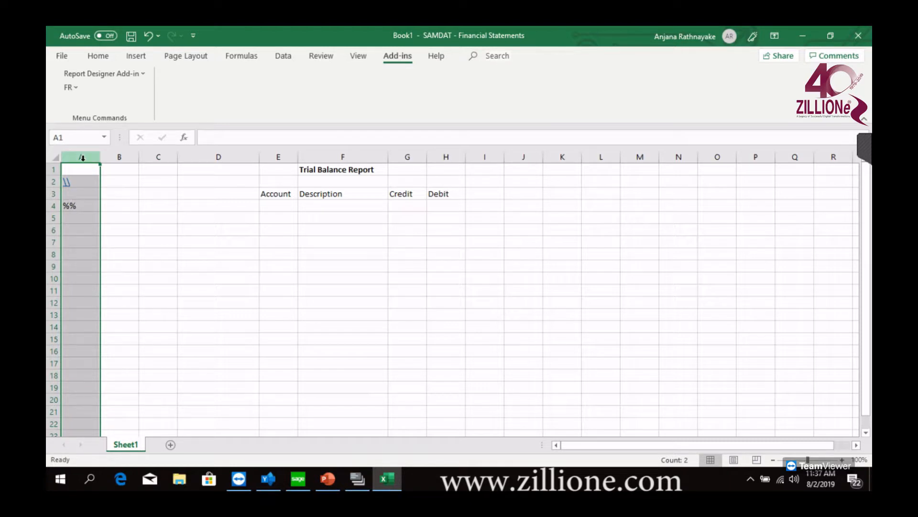
{"action": "left_click", "coordinate": [50, 206]}
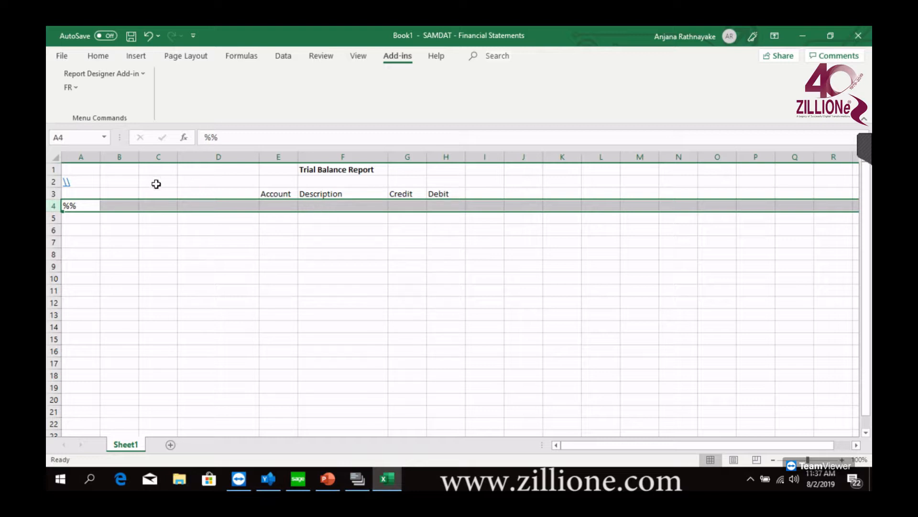
Enter a single backslash \ in each of the cells E4, F4, G4 and H4 beneath the headings
{"action": "left_click", "coordinate": [285, 207]}
{"action": "left_click_drag", "start_coordinate": [277, 206], "coordinate": [444, 206]}
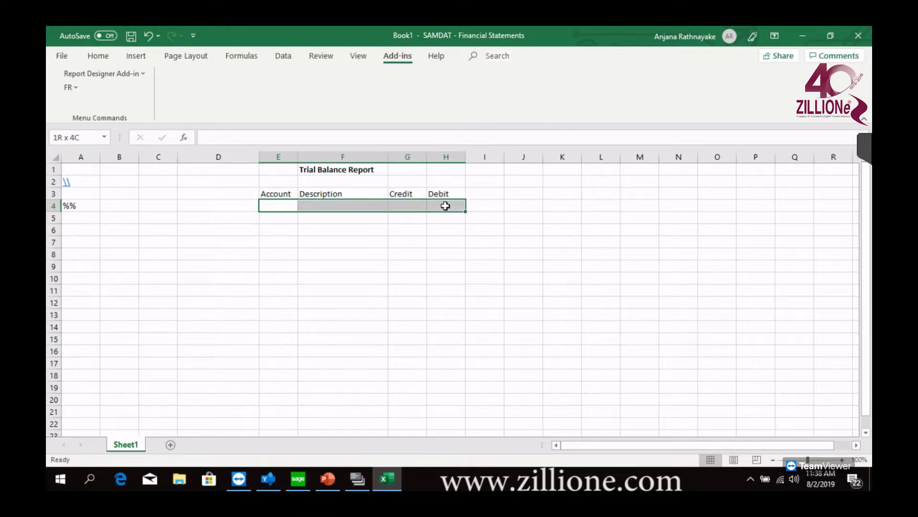
{"action": "left_click", "coordinate": [273, 205]}
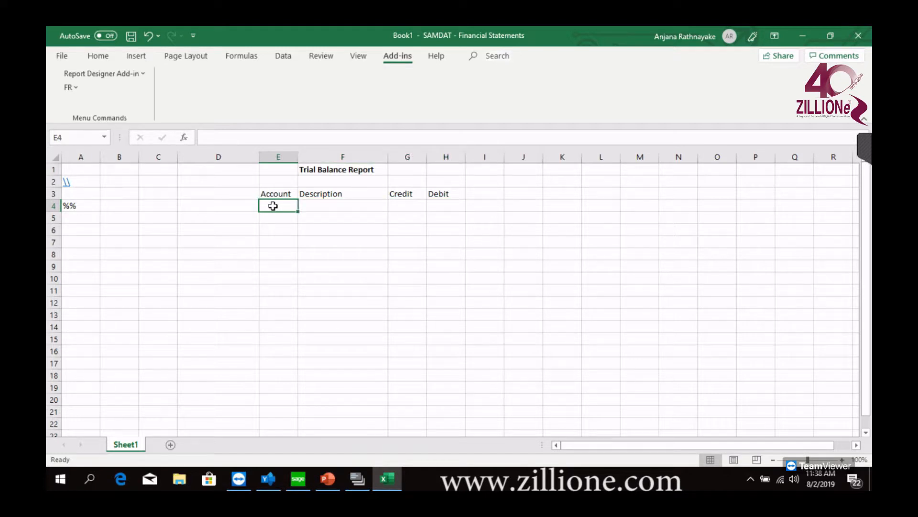
{"action": "type", "text": "\\"}
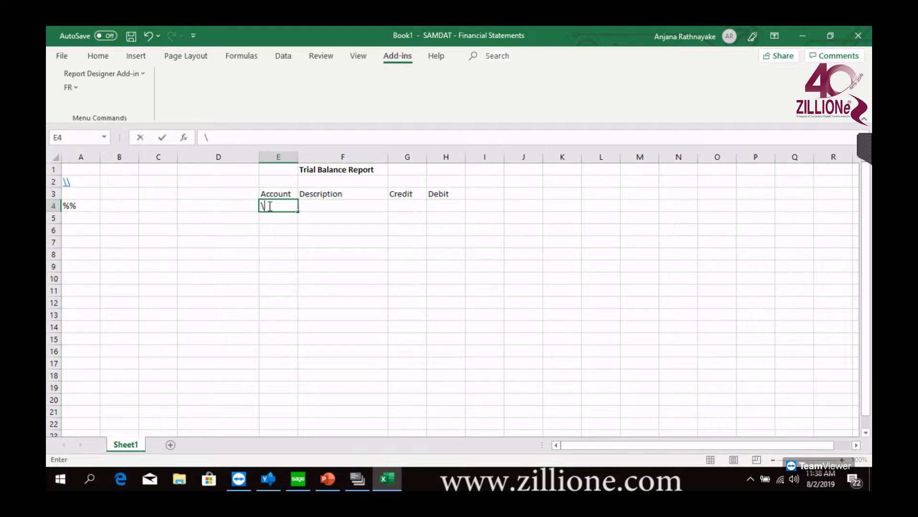
{"action": "left_click", "coordinate": [335, 205]}
{"action": "type", "text": "\\"}
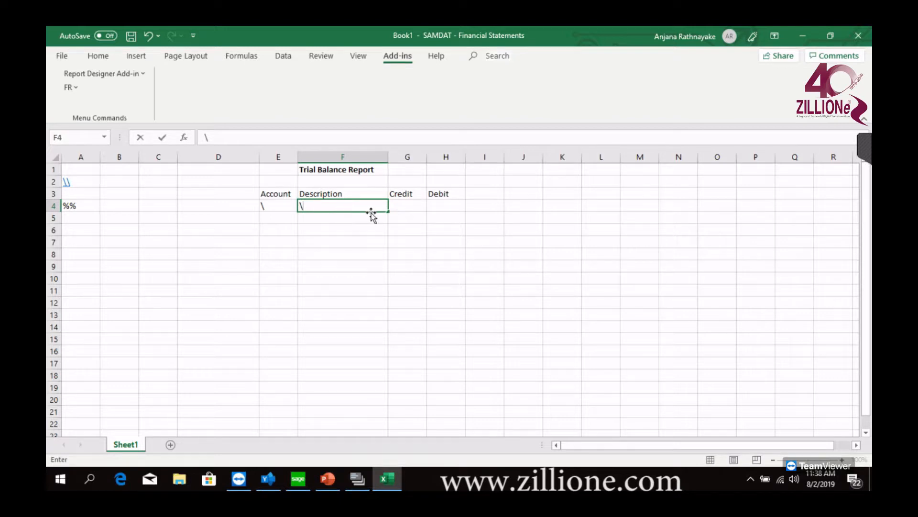
{"action": "left_click", "coordinate": [419, 203]}
{"action": "type", "text": "\\"}
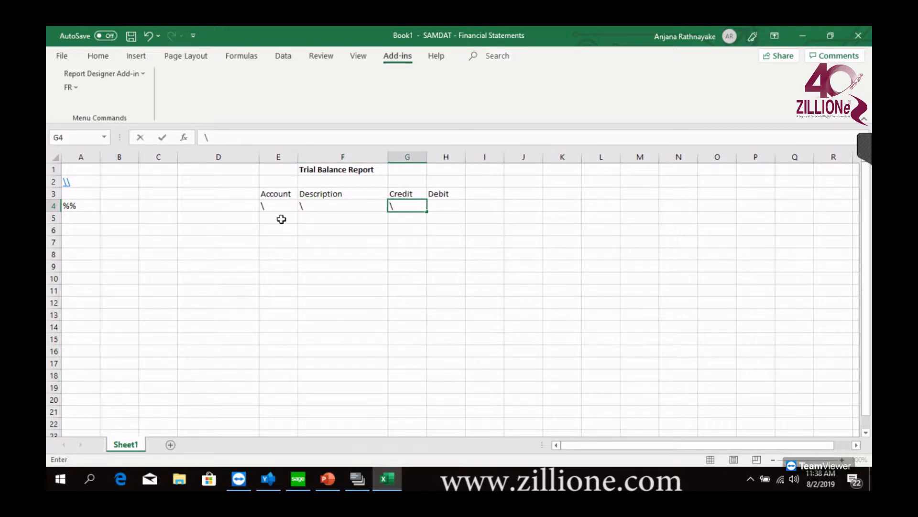
{"action": "left_click", "coordinate": [450, 206]}
{"action": "type", "text": "\\"}
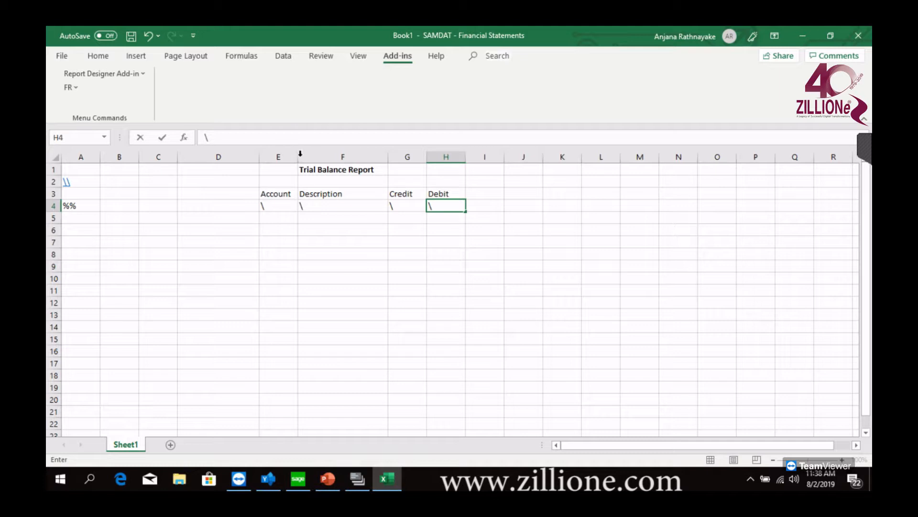
{"action": "left_click", "coordinate": [406, 315]}
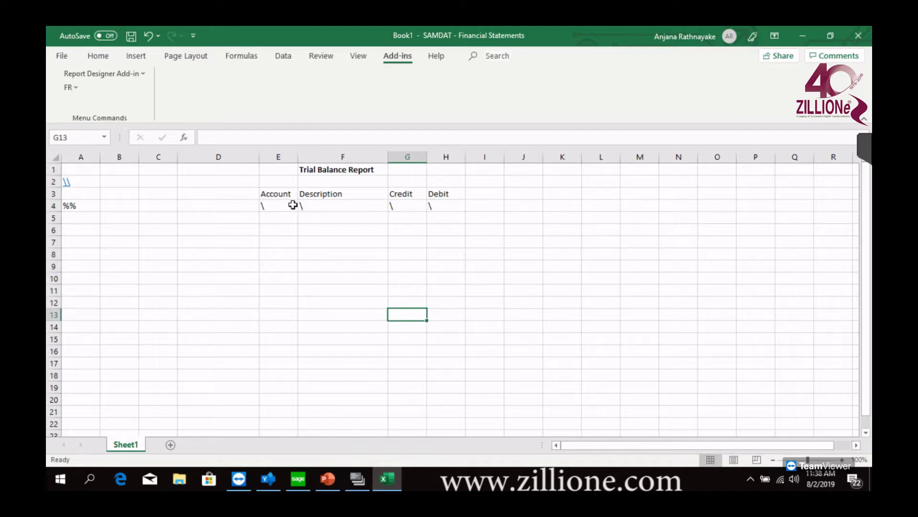
Open the FR Paste function dialog for cell E2 and move it higher over the sheet
{"action": "left_click", "coordinate": [281, 182]}
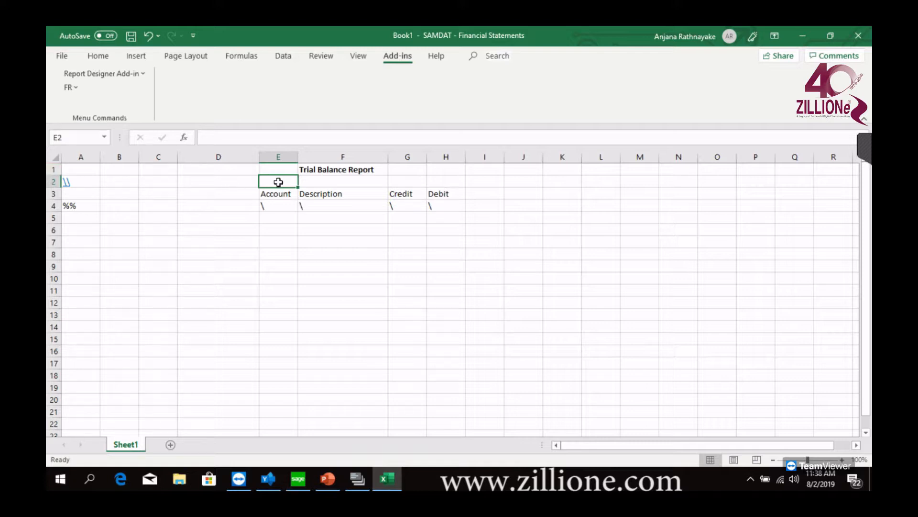
{"action": "left_click", "coordinate": [280, 207]}
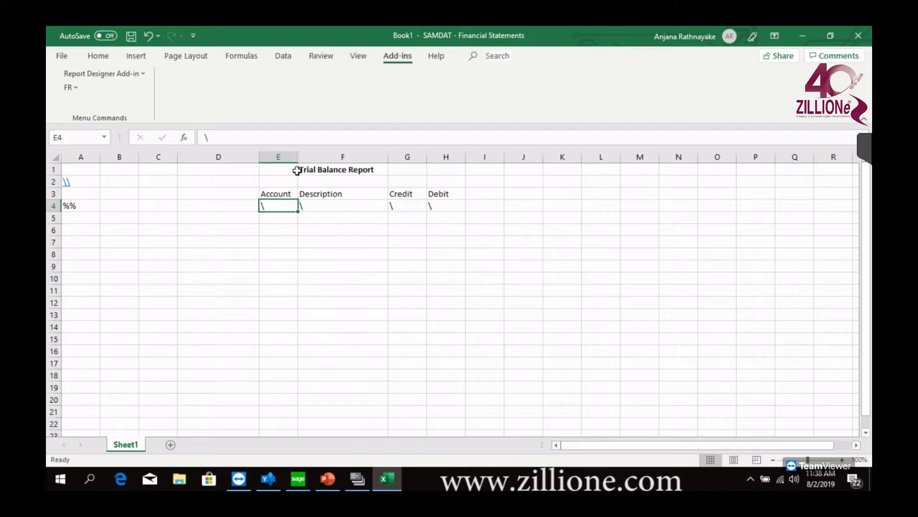
{"action": "left_click", "coordinate": [281, 182]}
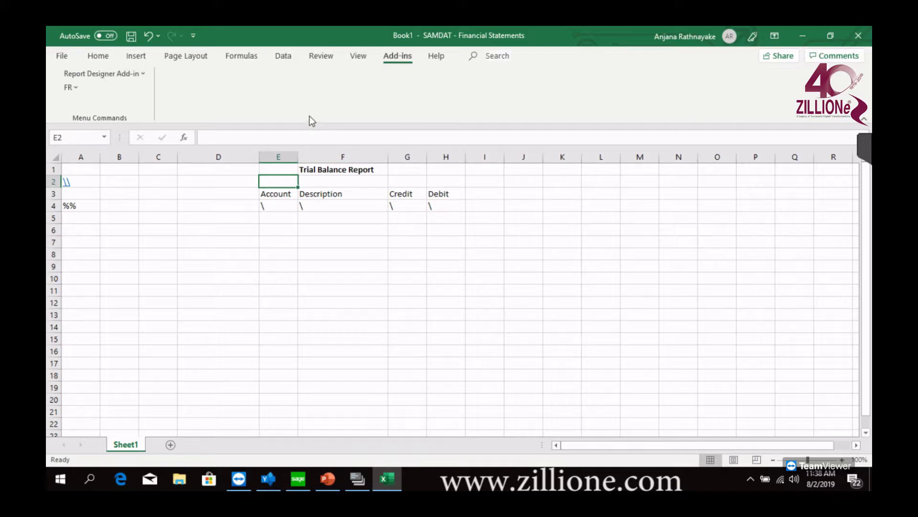
{"action": "left_click", "coordinate": [61, 91]}
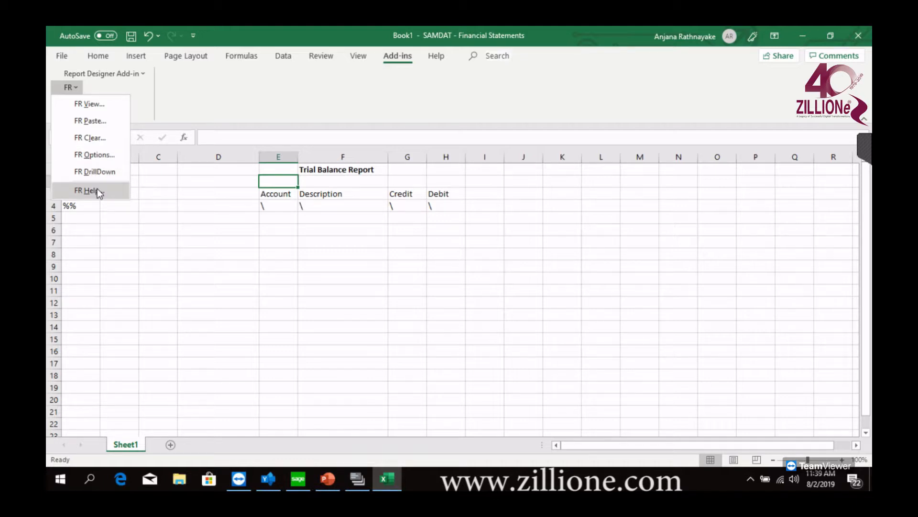
{"action": "left_click", "coordinate": [96, 121]}
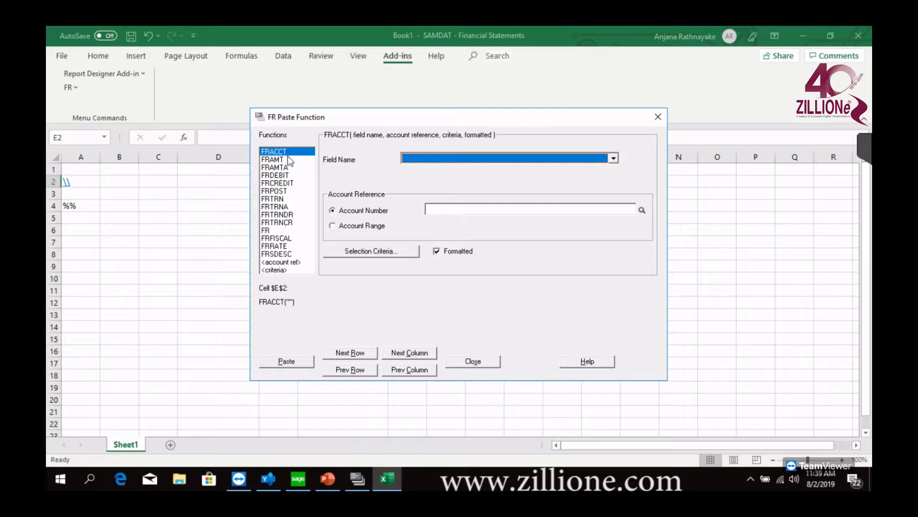
{"action": "left_click_drag", "start_coordinate": [357, 120], "coordinate": [355, 93]}
Examine the arguments of the FR functions, including FRACCT, FRAMT, FRAMTA, FRDEBIT, FRCREDIT, FRPOST, FRTRN, FRTRNDR and FRTRNCR
{"action": "left_click", "coordinate": [280, 133]}
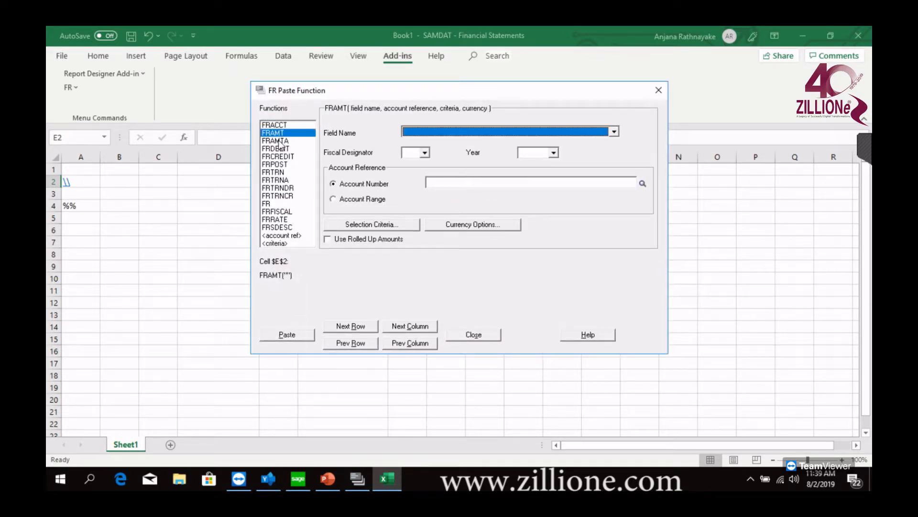
{"action": "left_click", "coordinate": [281, 125]}
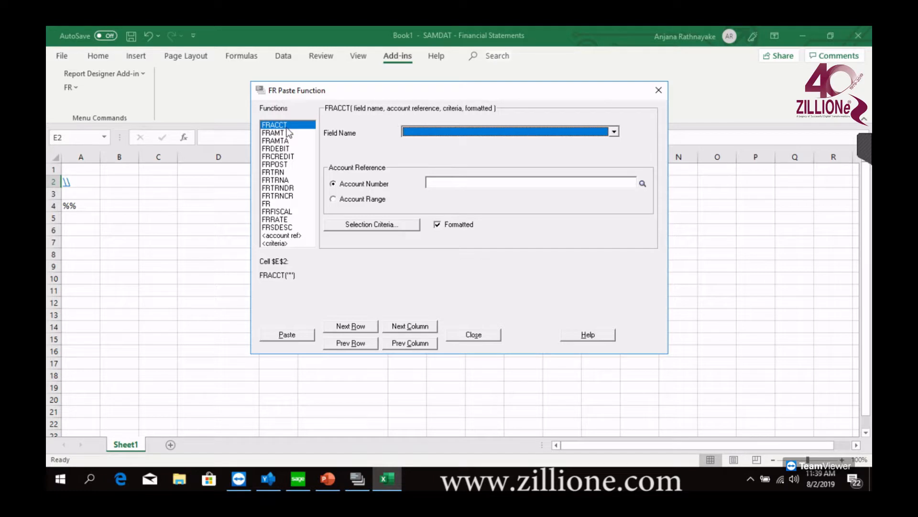
{"action": "left_click", "coordinate": [276, 134]}
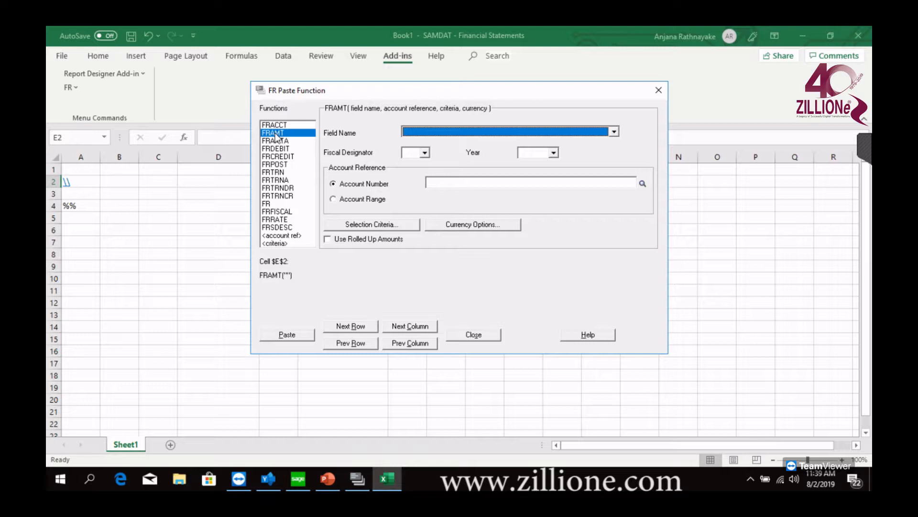
{"action": "left_click", "coordinate": [287, 142]}
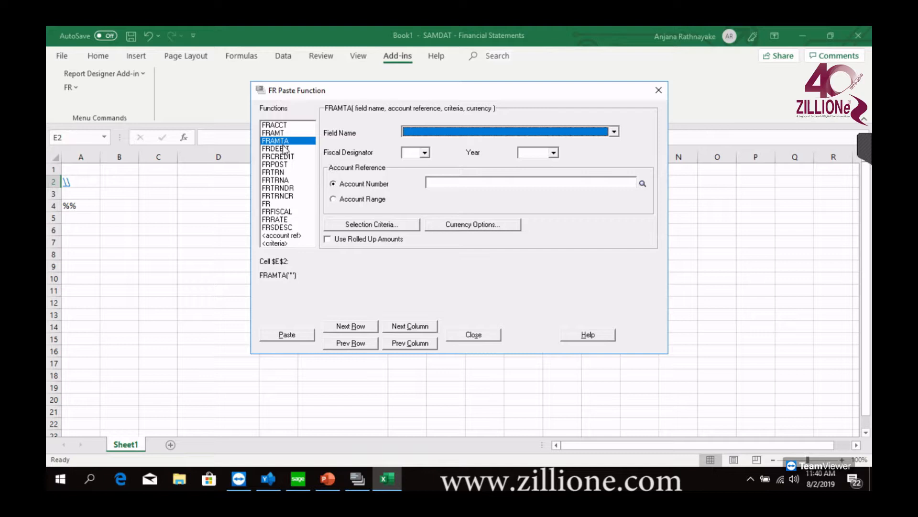
{"action": "left_click", "coordinate": [286, 149]}
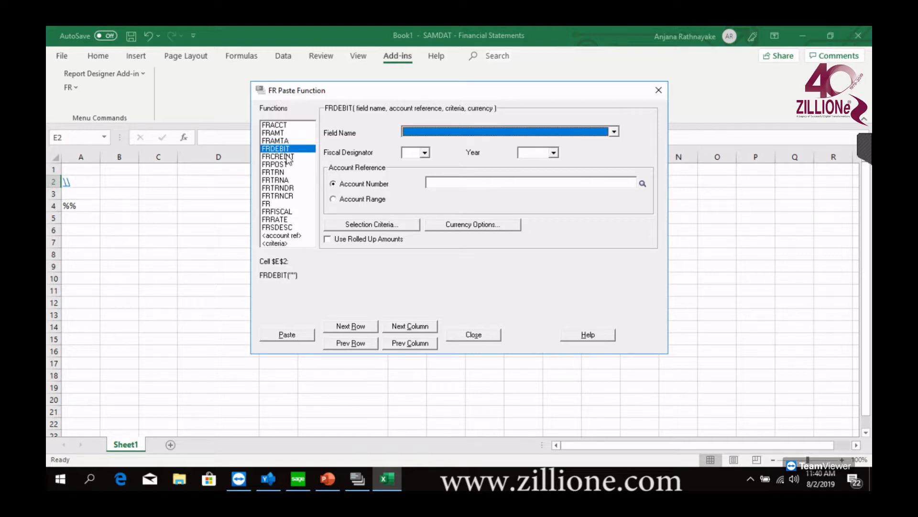
{"action": "left_click", "coordinate": [287, 157]}
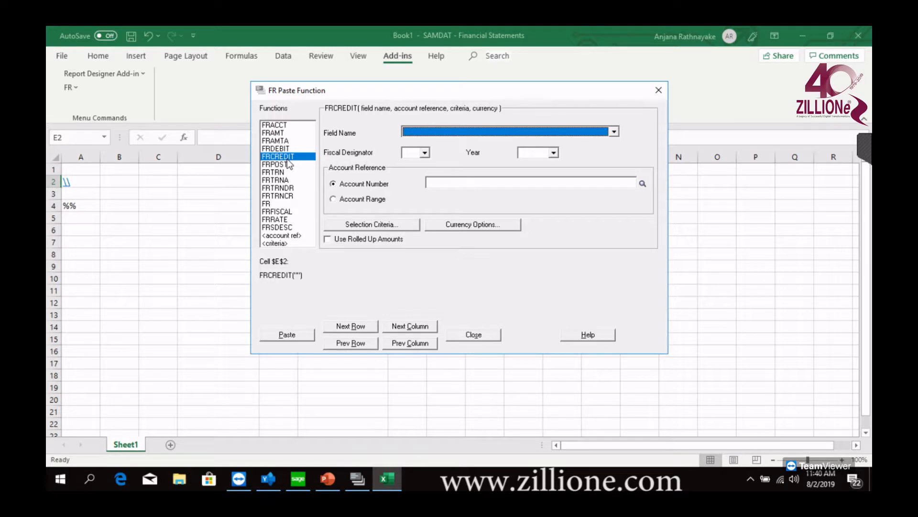
{"action": "left_click", "coordinate": [283, 165]}
{"action": "left_click", "coordinate": [281, 172]}
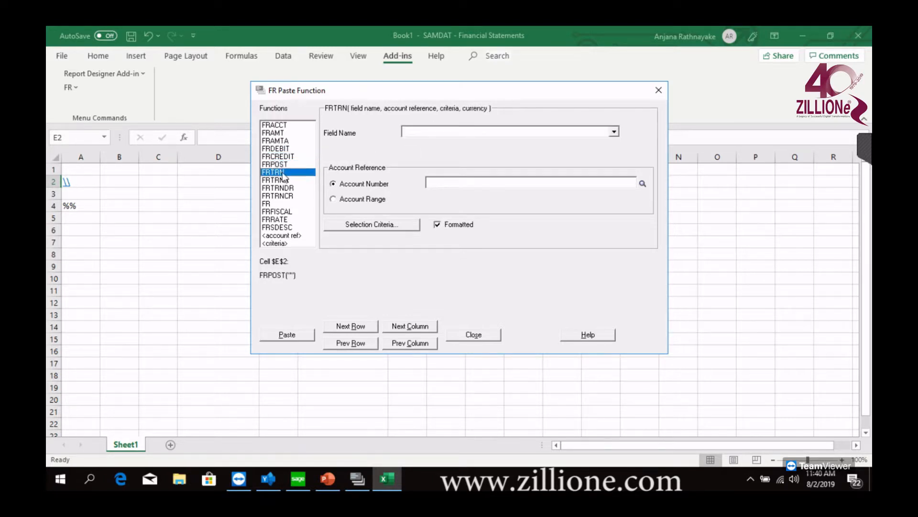
{"action": "left_click", "coordinate": [290, 189]}
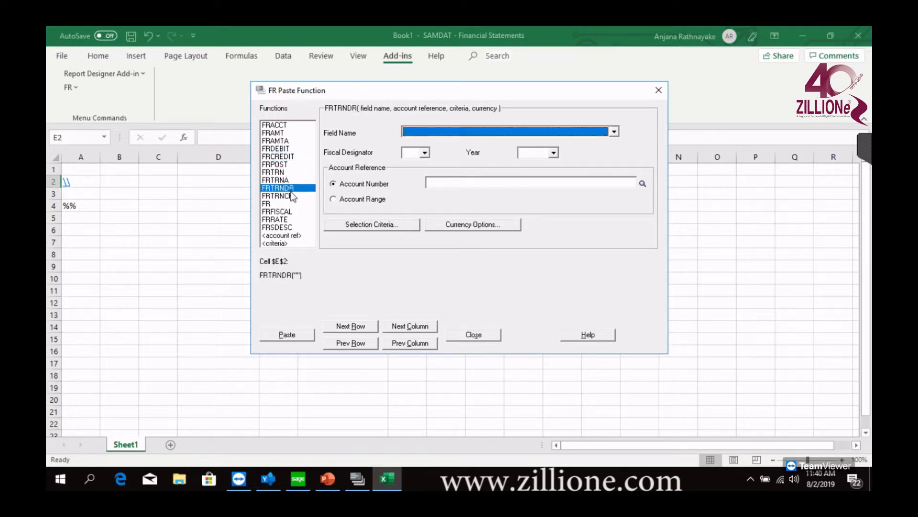
{"action": "left_click", "coordinate": [289, 197]}
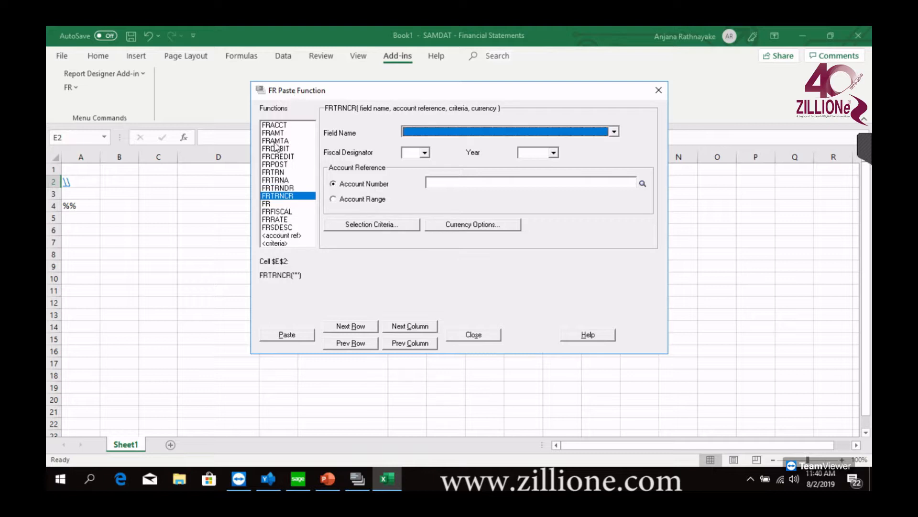
Examine the account selection criteria options of the <criteria> entry in the function list
{"action": "left_click", "coordinate": [282, 243]}
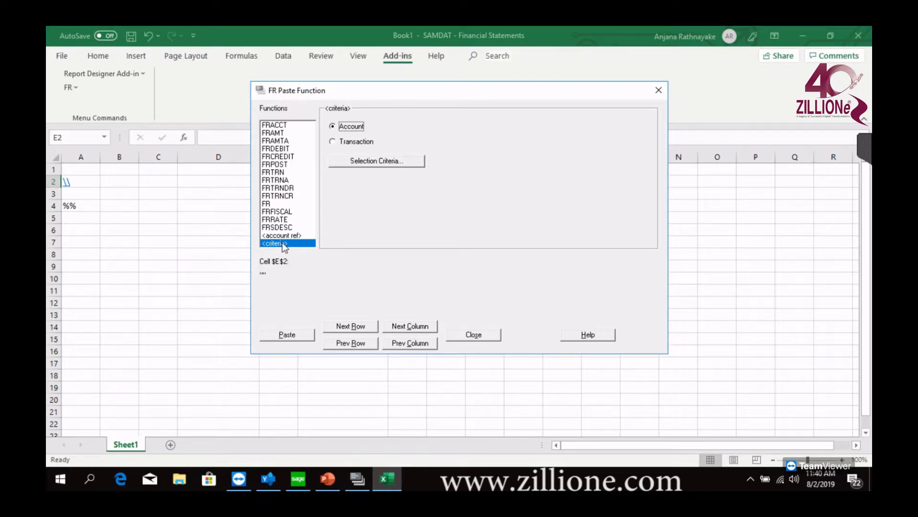
{"action": "left_click", "coordinate": [394, 162]}
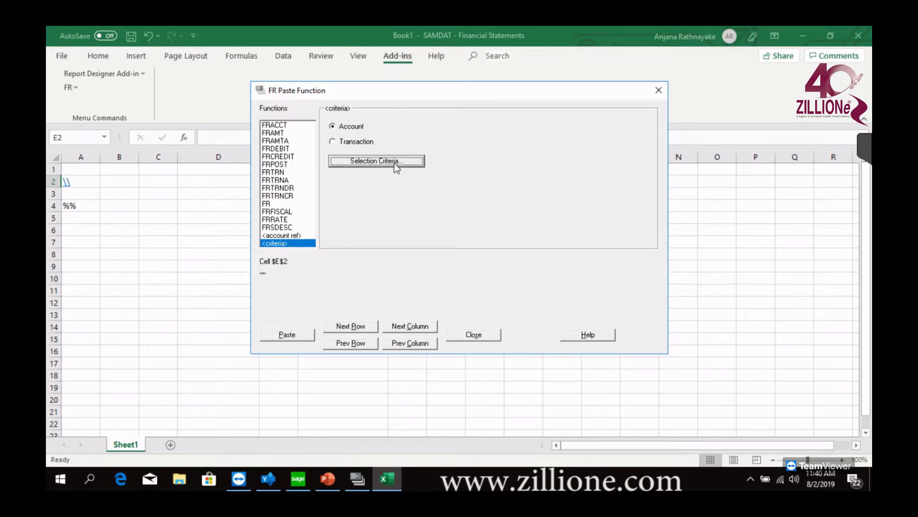
{"action": "left_click", "coordinate": [644, 120]}
Paste an FRACCT function with the field ACCTID (Unformatted Account) into cell E2
{"action": "left_click", "coordinate": [282, 126]}
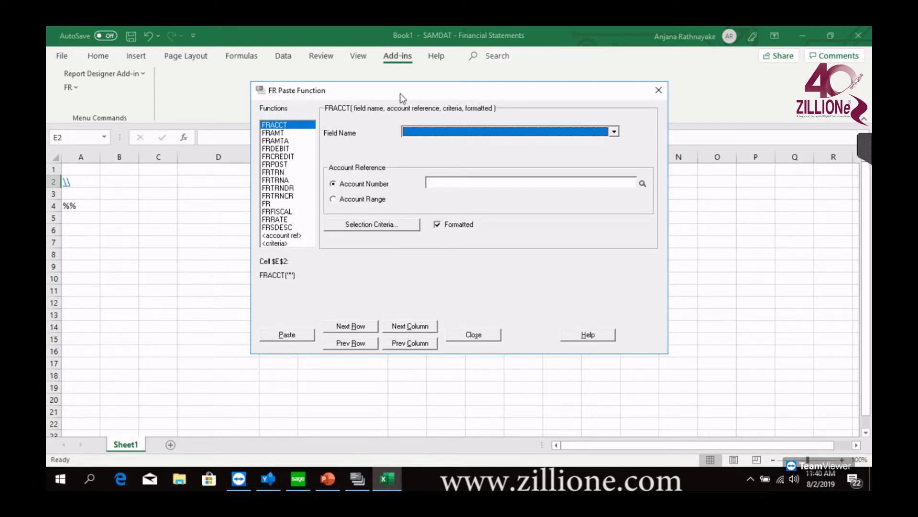
{"action": "left_click_drag", "start_coordinate": [401, 93], "coordinate": [443, 120]}
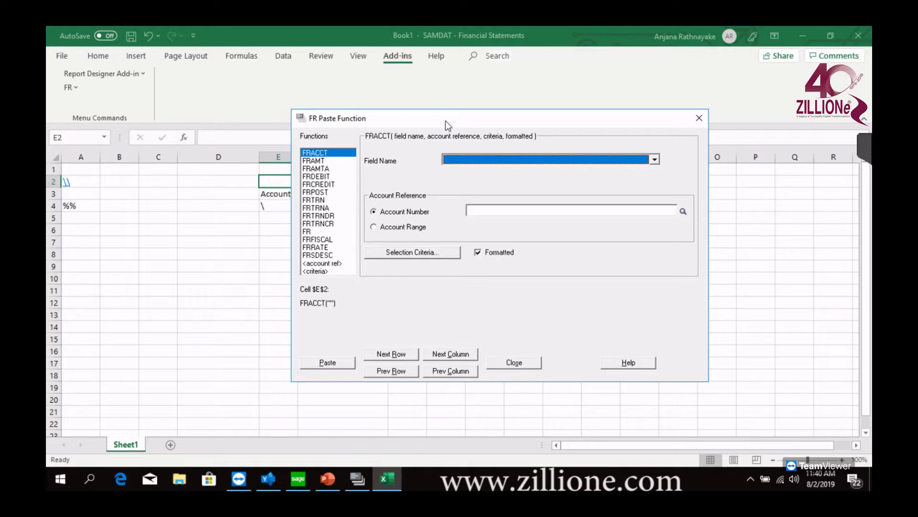
{"action": "left_click", "coordinate": [461, 159]}
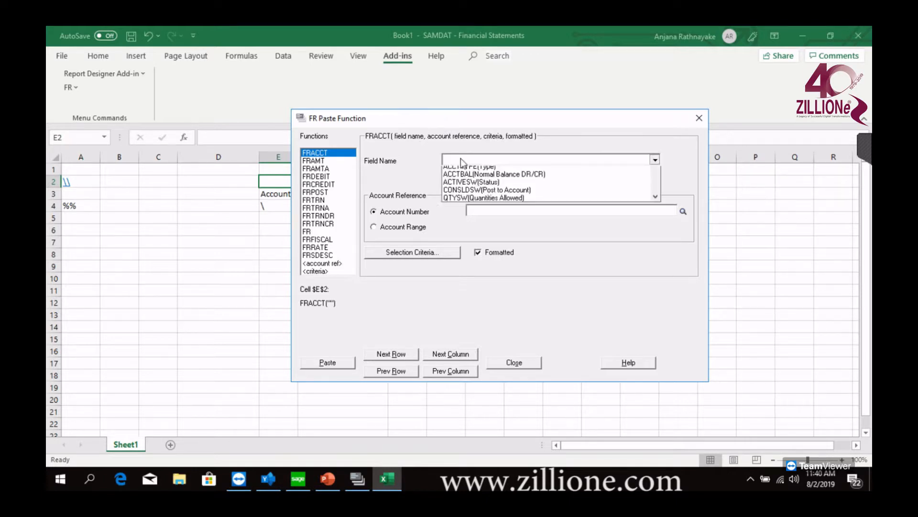
{"action": "left_click", "coordinate": [319, 153]}
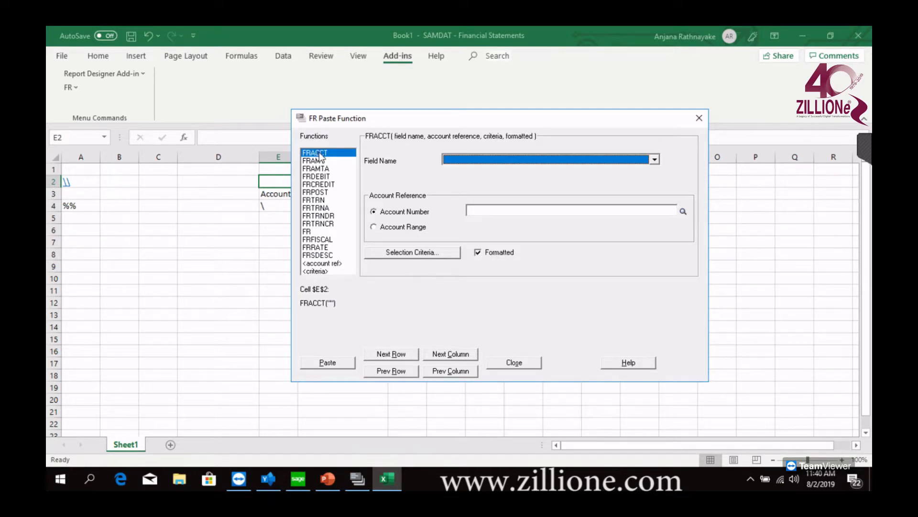
{"action": "left_click", "coordinate": [510, 164]}
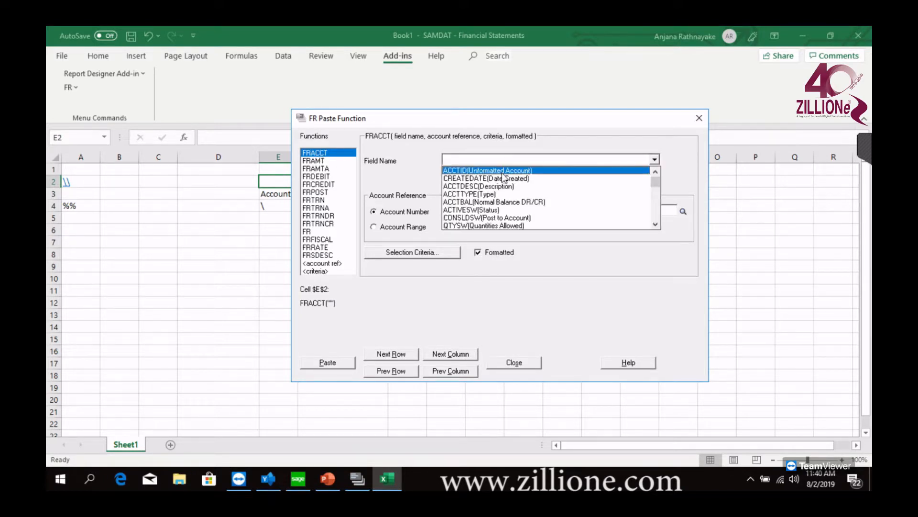
{"action": "left_click", "coordinate": [501, 170]}
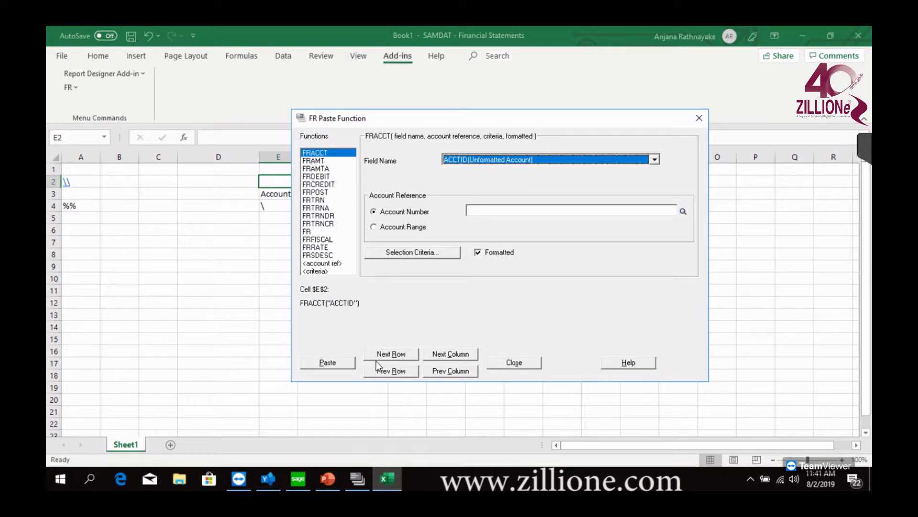
{"action": "left_click", "coordinate": [331, 363]}
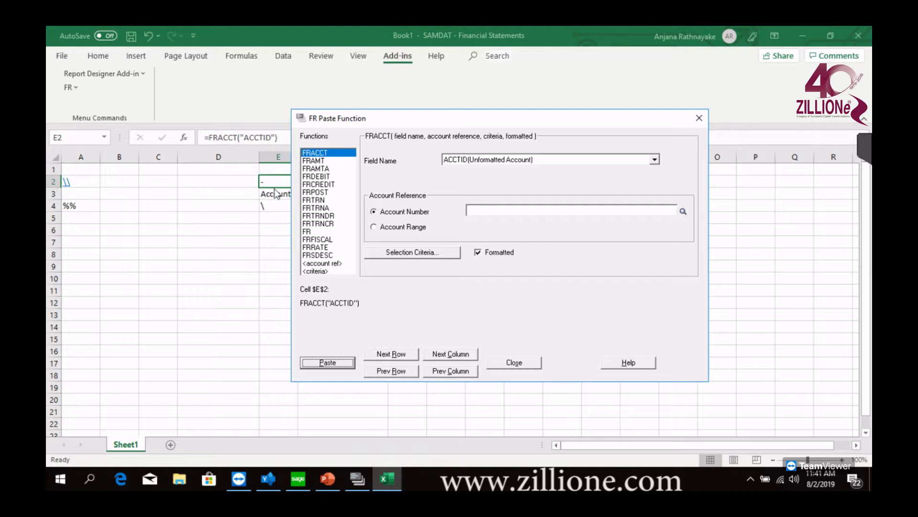
Paste an FRACCT function with the field ACCTDESC (Description) into cell F2, and move the dialog clear of the Credit and Debit columns
{"action": "left_click_drag", "start_coordinate": [426, 116], "coordinate": [513, 109]}
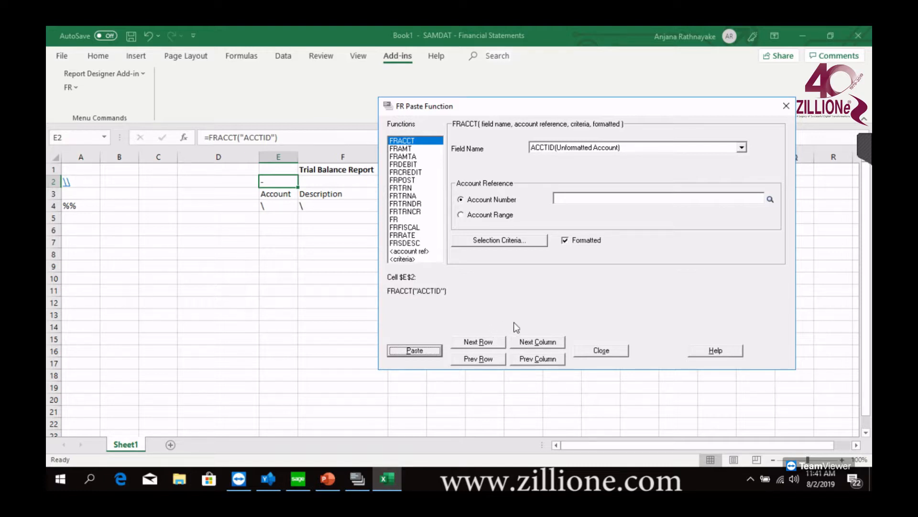
{"action": "left_click", "coordinate": [529, 342]}
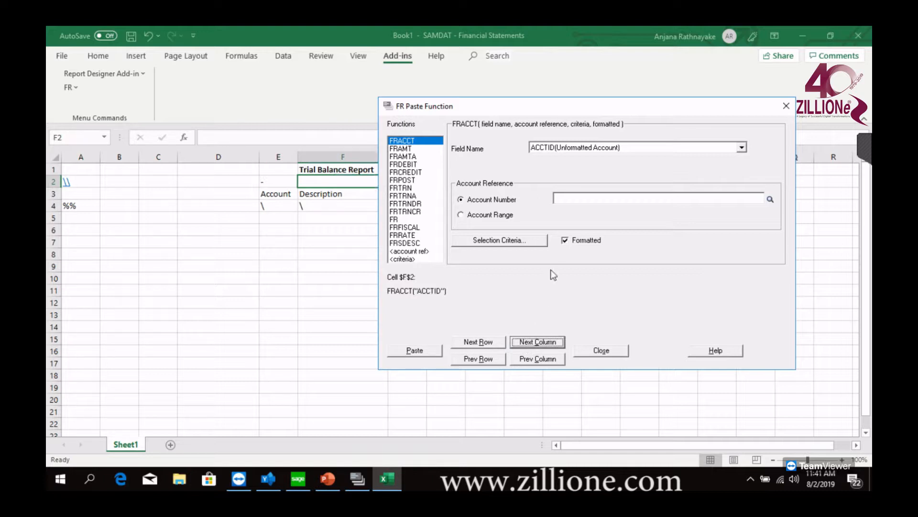
{"action": "left_click", "coordinate": [569, 150]}
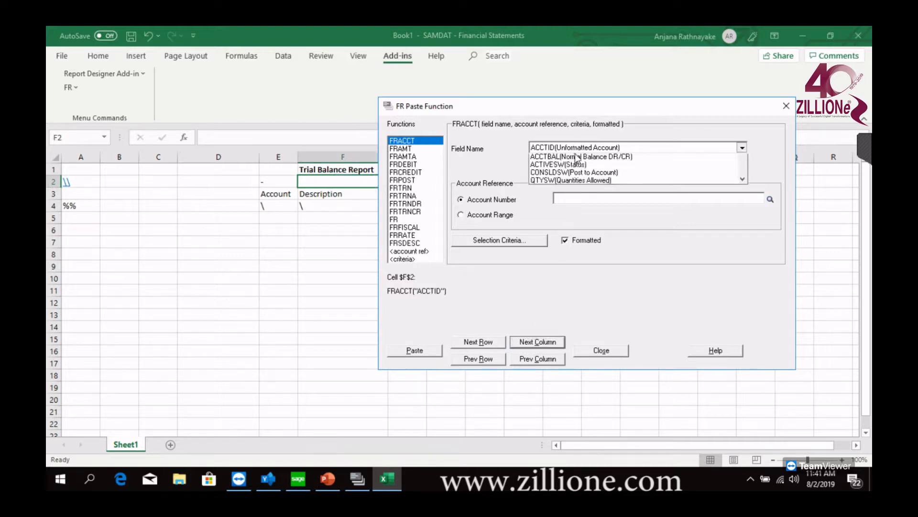
{"action": "left_click", "coordinate": [577, 174]}
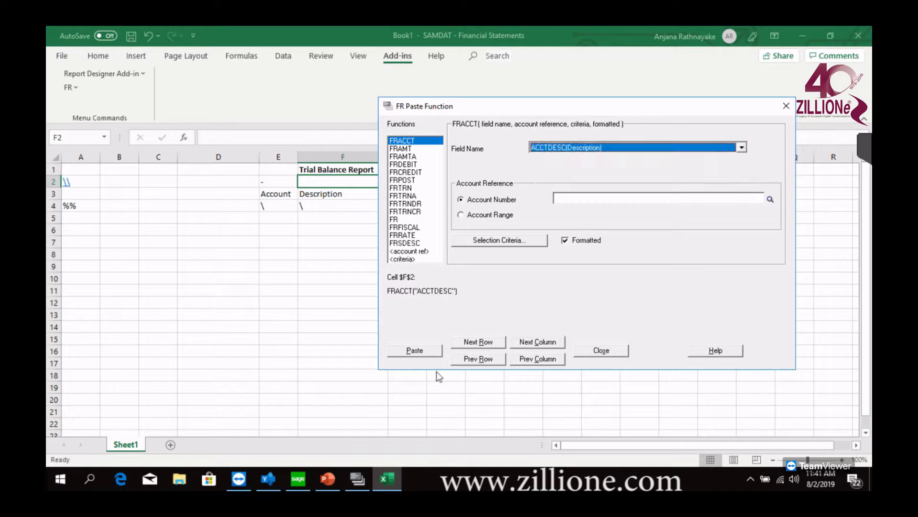
{"action": "left_click", "coordinate": [419, 353]}
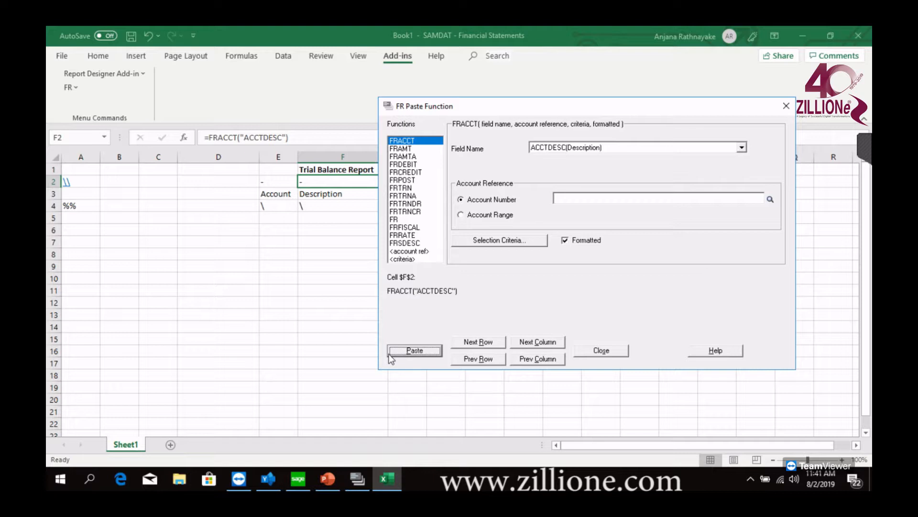
{"action": "left_click_drag", "start_coordinate": [547, 115], "coordinate": [611, 71]}
{"action": "left_click", "coordinate": [487, 128]}
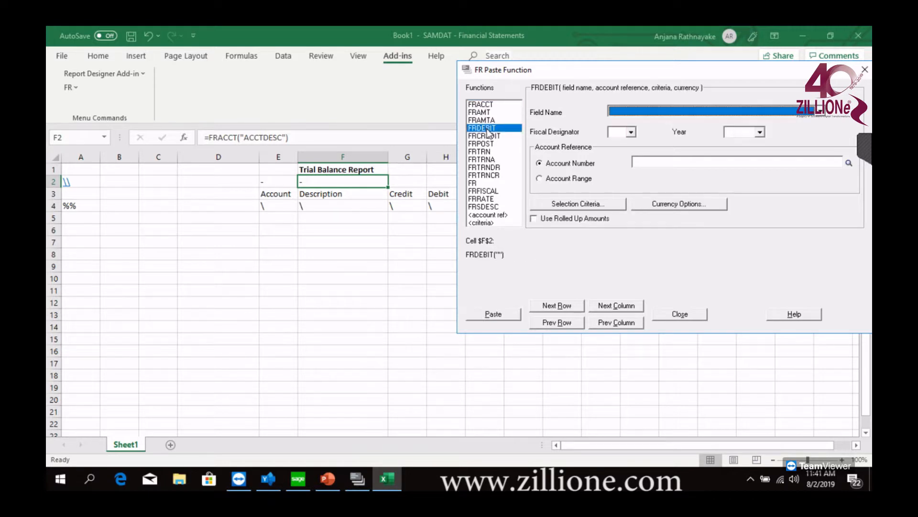
{"action": "left_click", "coordinate": [684, 115]}
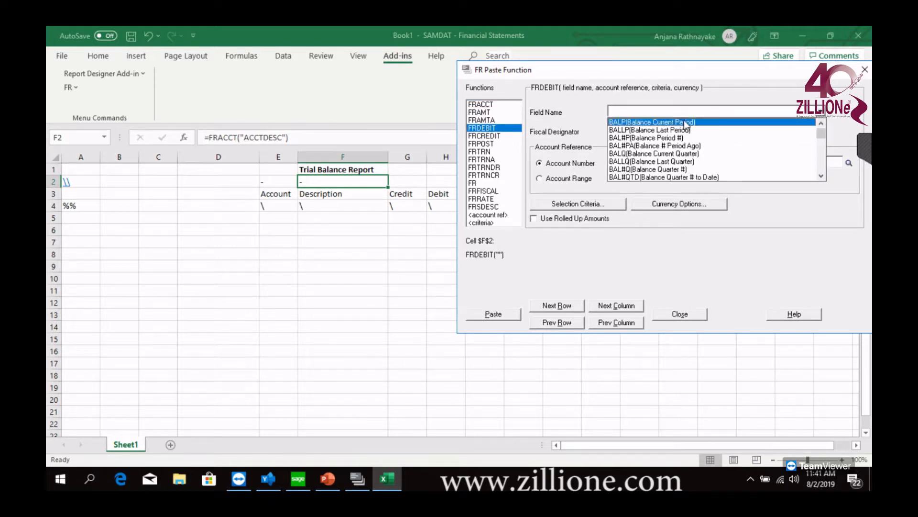
{"action": "left_click", "coordinate": [685, 122]}
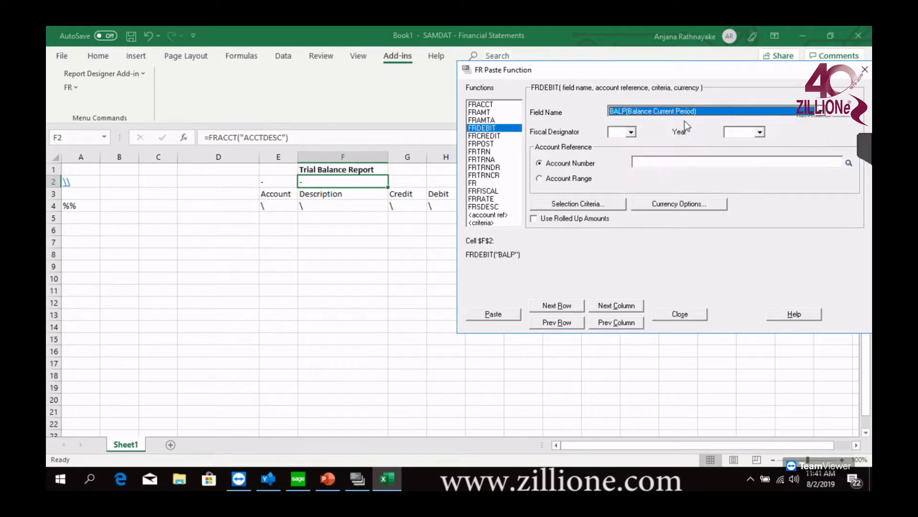
Paste an FRCREDIT function with the field BALP (Balance Current Period) into cell G2 above the Credit heading
{"action": "left_click", "coordinate": [486, 136]}
{"action": "left_click", "coordinate": [656, 113]}
{"action": "left_click", "coordinate": [654, 123]}
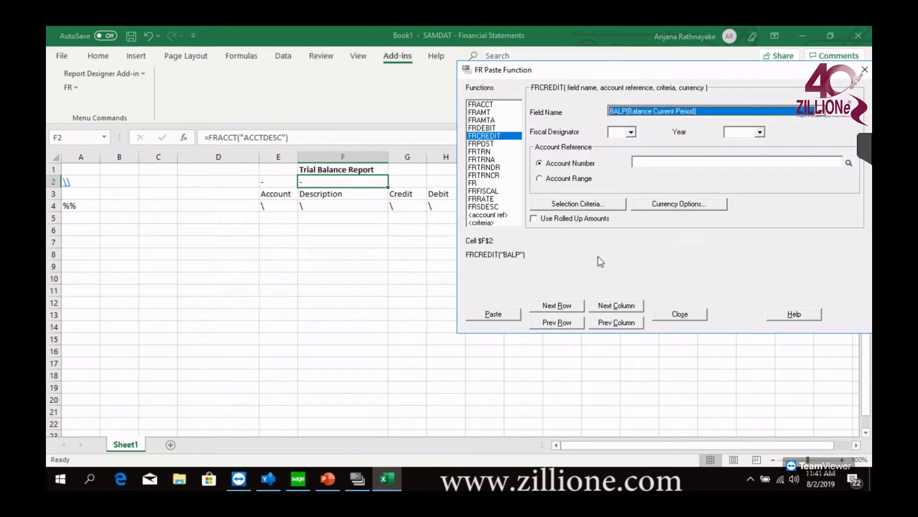
{"action": "left_click", "coordinate": [621, 308]}
{"action": "left_click", "coordinate": [499, 314]}
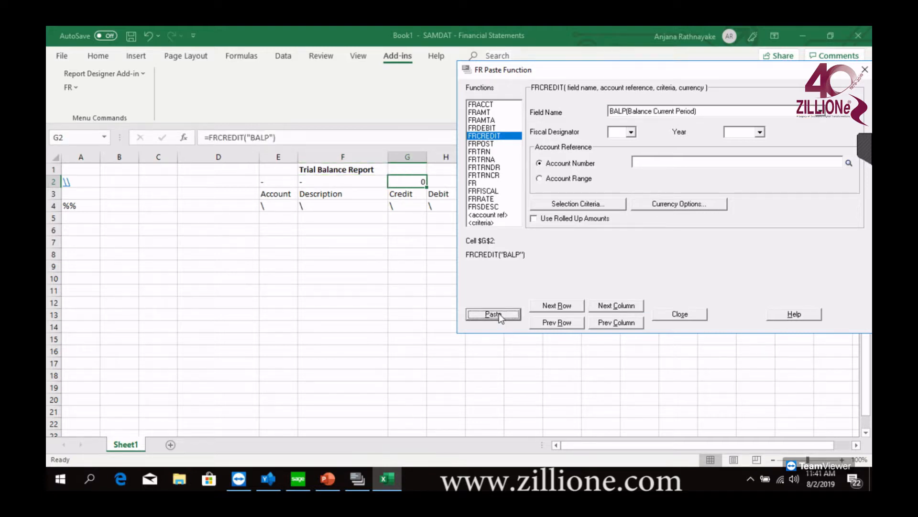
Paste an FRDEBIT function with the field BALP (Balance Current Period) into cell H2 and close the FR Paste Function dialog
{"action": "left_click", "coordinate": [615, 305]}
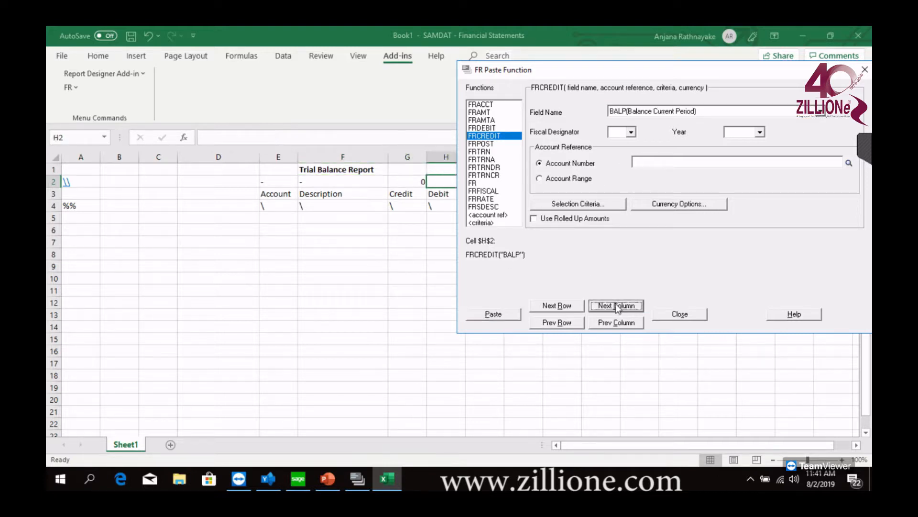
{"action": "left_click", "coordinate": [495, 128]}
{"action": "left_click", "coordinate": [696, 114]}
{"action": "left_click", "coordinate": [672, 130]}
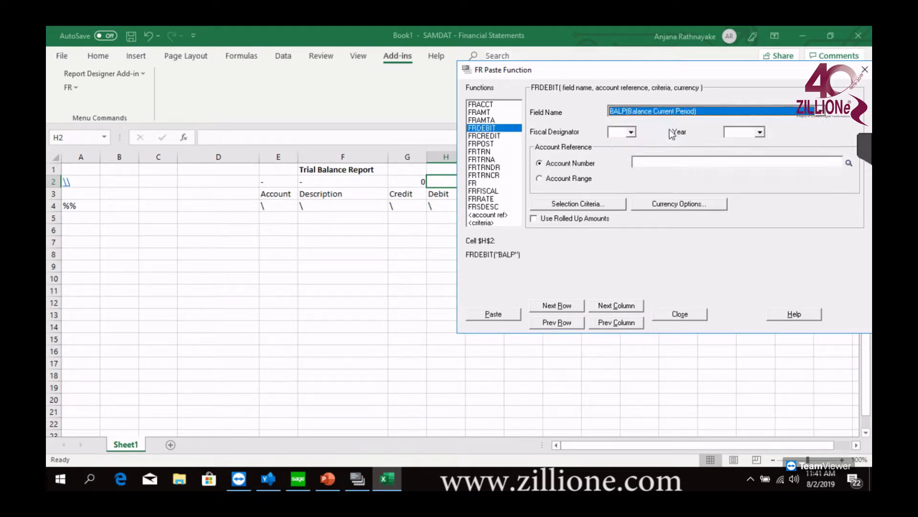
{"action": "left_click", "coordinate": [508, 316]}
{"action": "left_click_drag", "start_coordinate": [582, 66], "coordinate": [570, 90]}
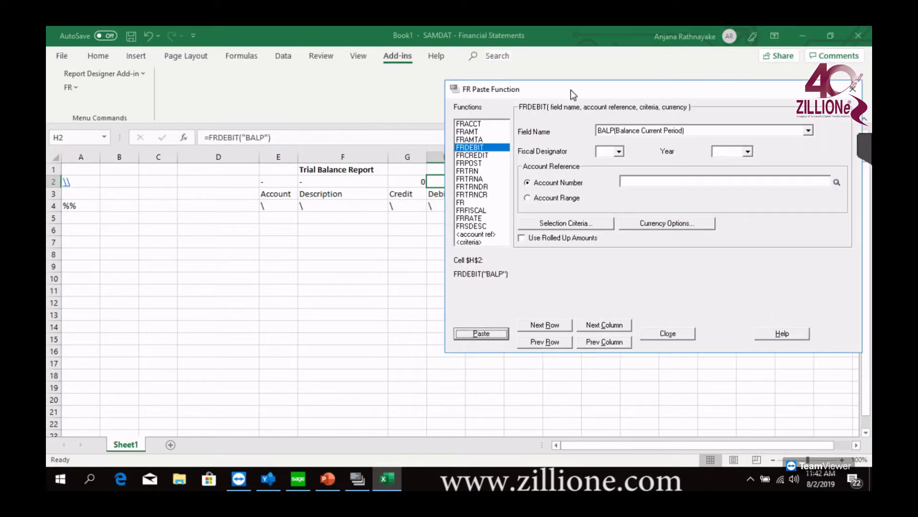
{"action": "left_click", "coordinate": [670, 332]}
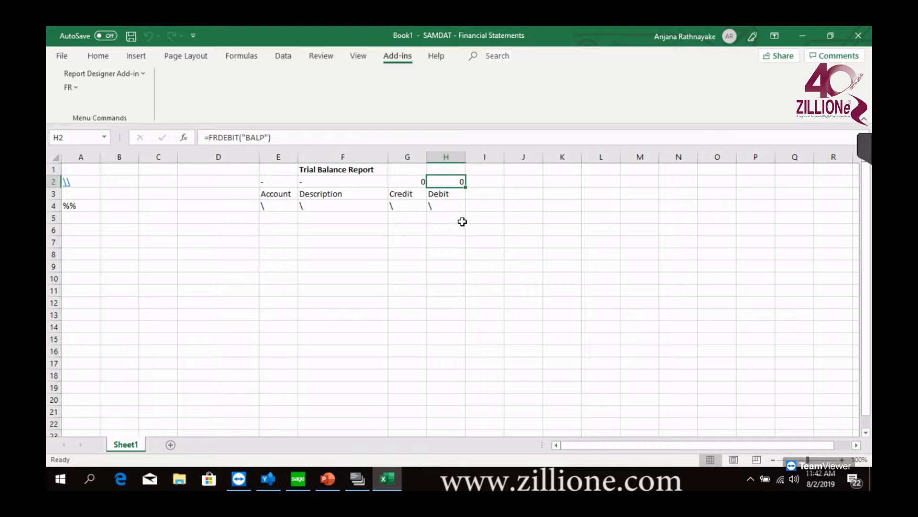
{"action": "left_click", "coordinate": [158, 182]}
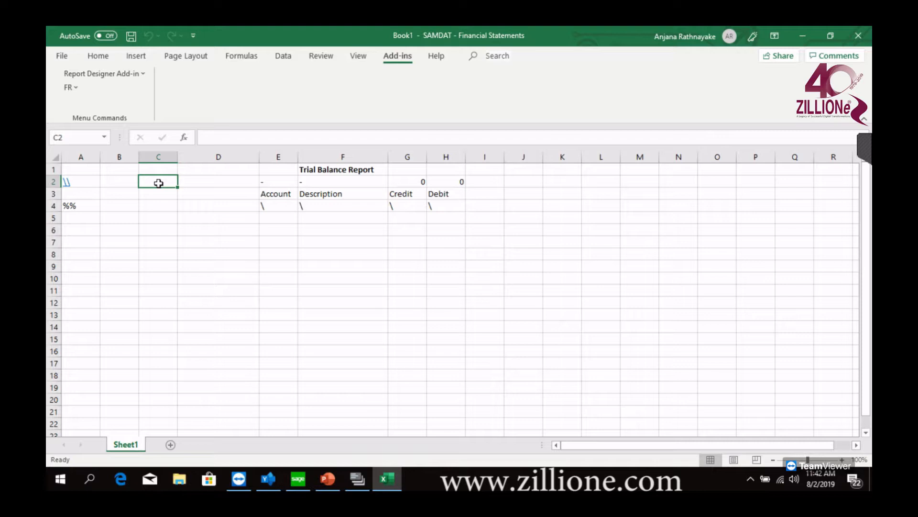
{"action": "left_click", "coordinate": [225, 179]}
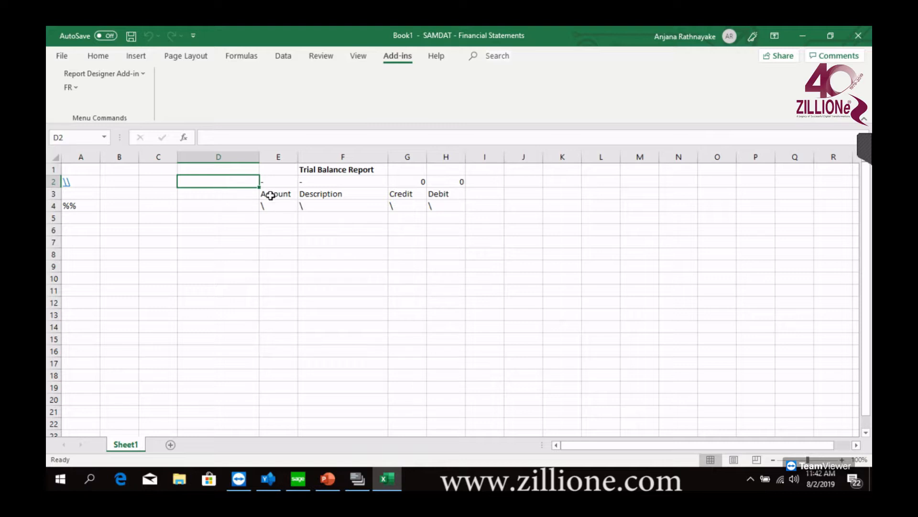
{"action": "double_click", "coordinate": [233, 182]}
{"action": "type", "text": "\\"}
{"action": "key", "text": "BackSpace"}
{"action": "type", "text": "T"}
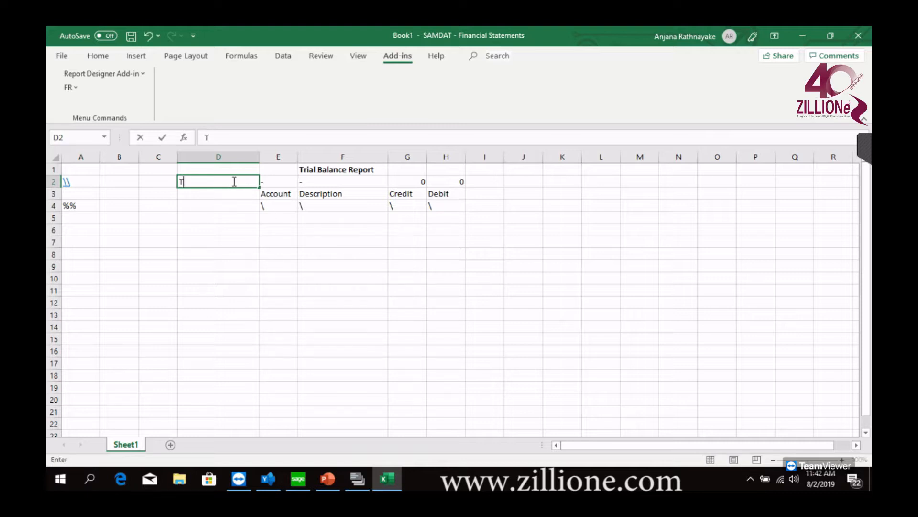
{"action": "left_click", "coordinate": [218, 264]}
{"action": "left_click", "coordinate": [229, 188]}
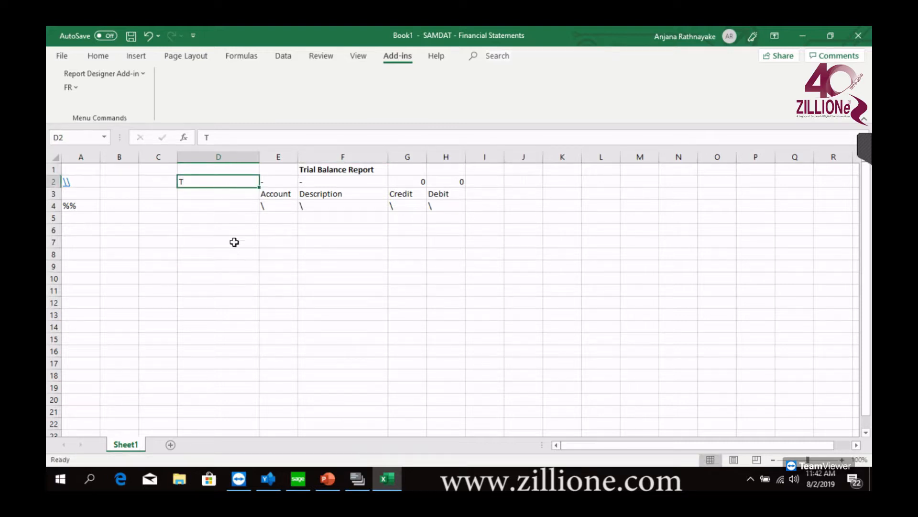
{"action": "double_click", "coordinate": [196, 181]}
{"action": "left_click_drag", "start_coordinate": [196, 181], "coordinate": [150, 187]}
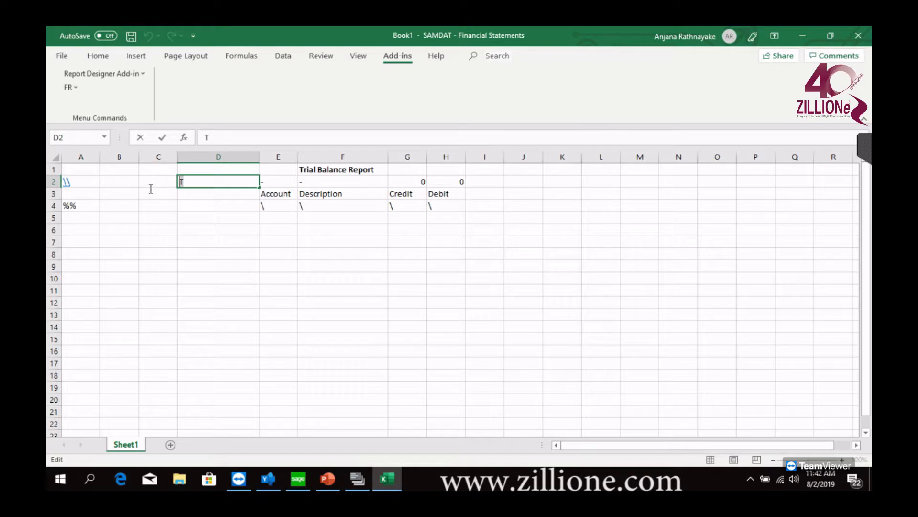
{"action": "key", "text": "BackSpace"}
{"action": "left_click", "coordinate": [399, 256]}
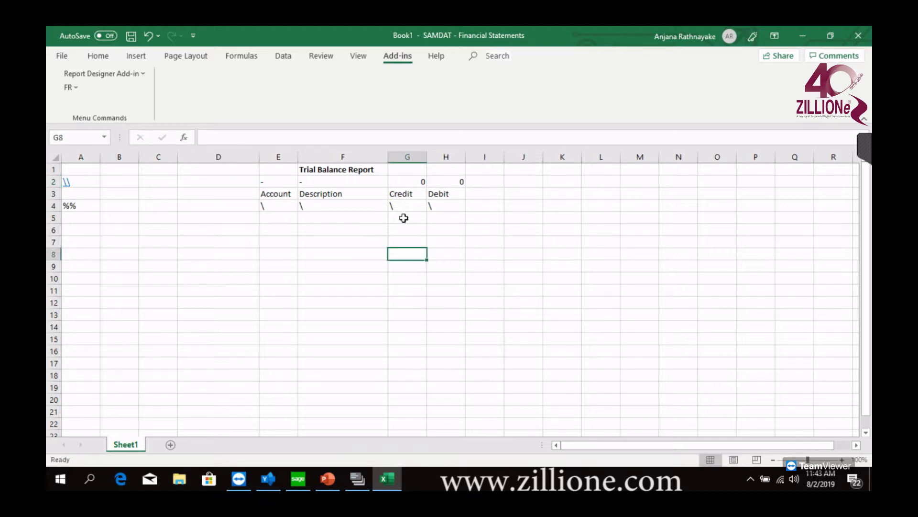
Enter the formula =SUM(G4) in cell G5 to total the Credit column
{"action": "left_click_drag", "start_coordinate": [404, 218], "coordinate": [455, 219]}
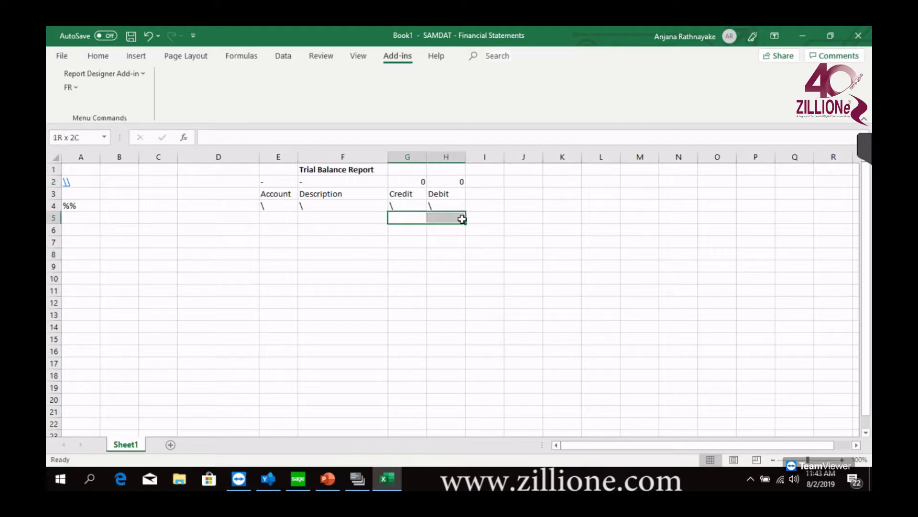
{"action": "left_click", "coordinate": [412, 218]}
{"action": "double_click", "coordinate": [413, 218]}
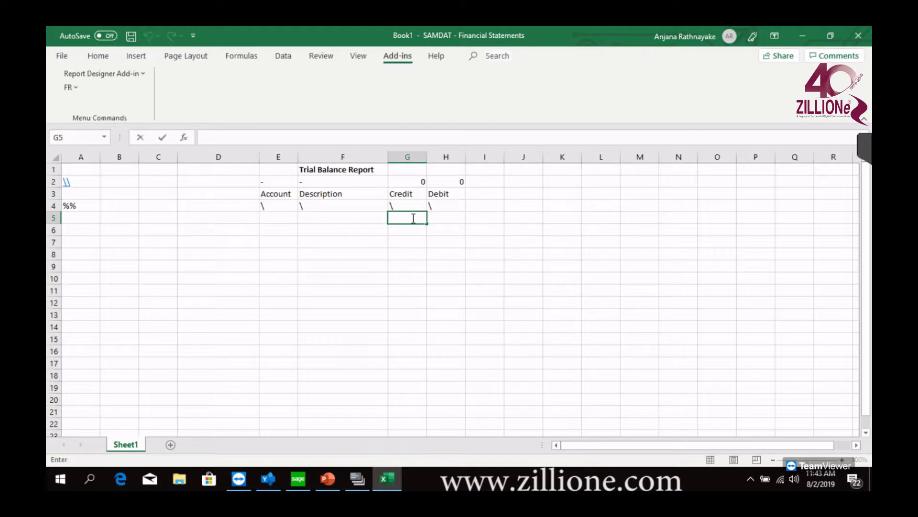
{"action": "type", "text": "=SU"}
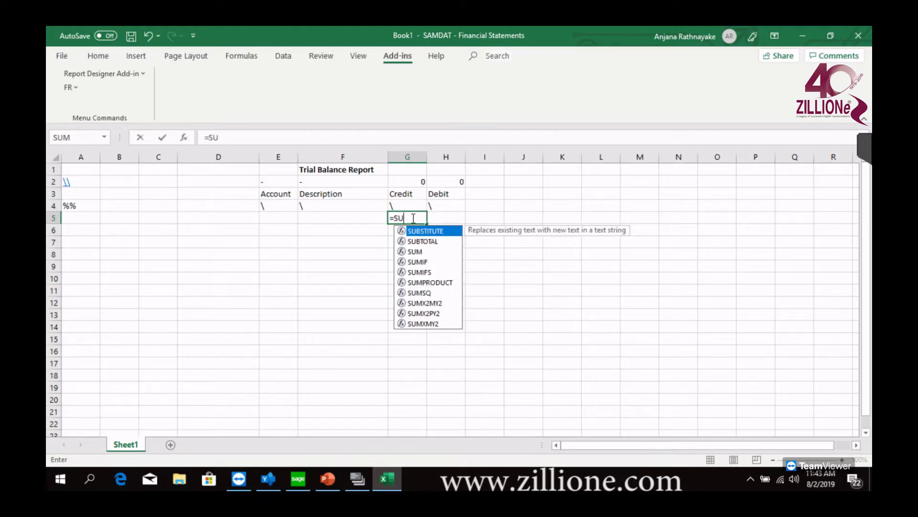
{"action": "type", "text": "M("}
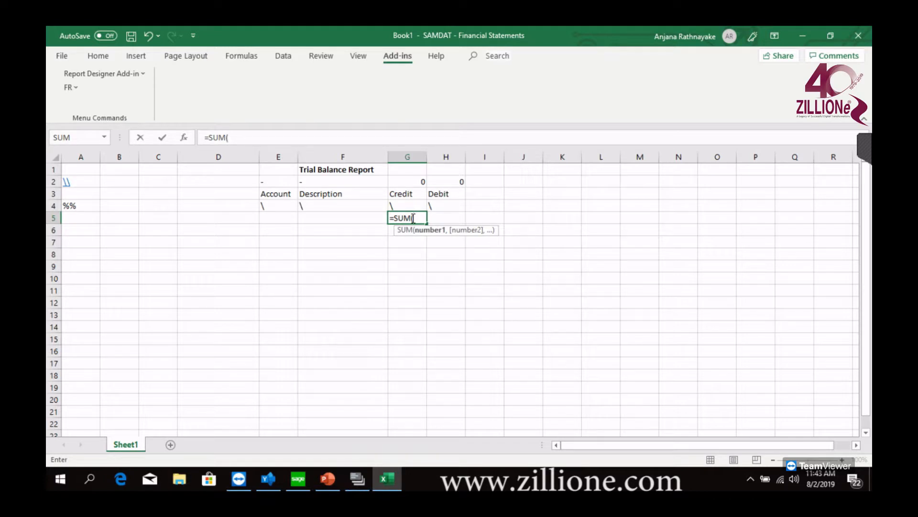
{"action": "left_click", "coordinate": [405, 204]}
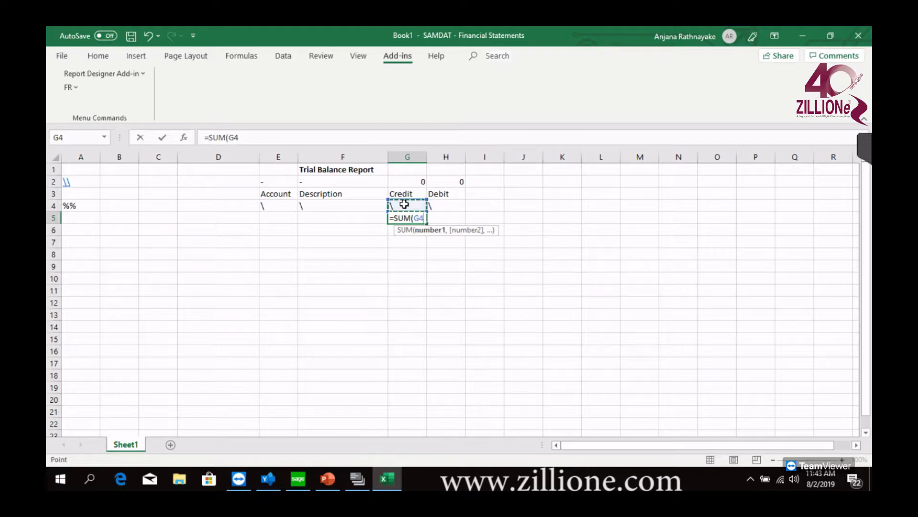
{"action": "type", "text": ")"}
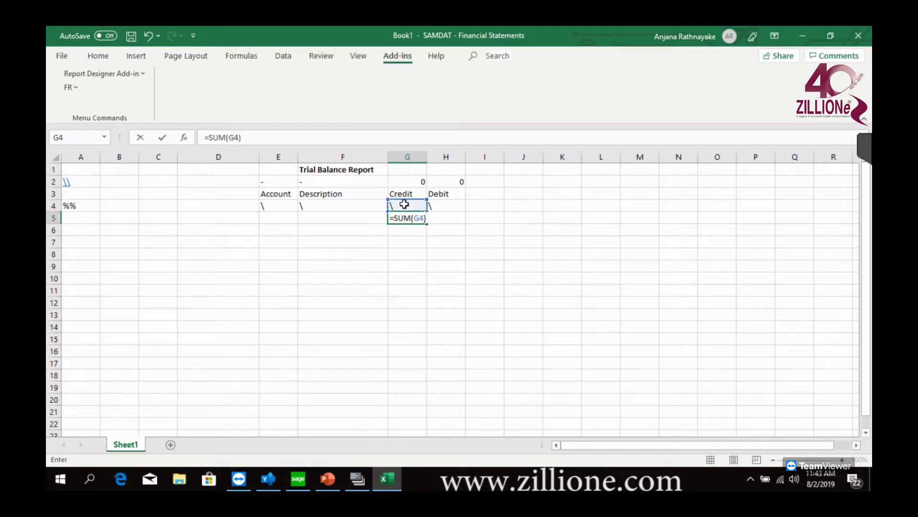
{"action": "key", "text": "Return"}
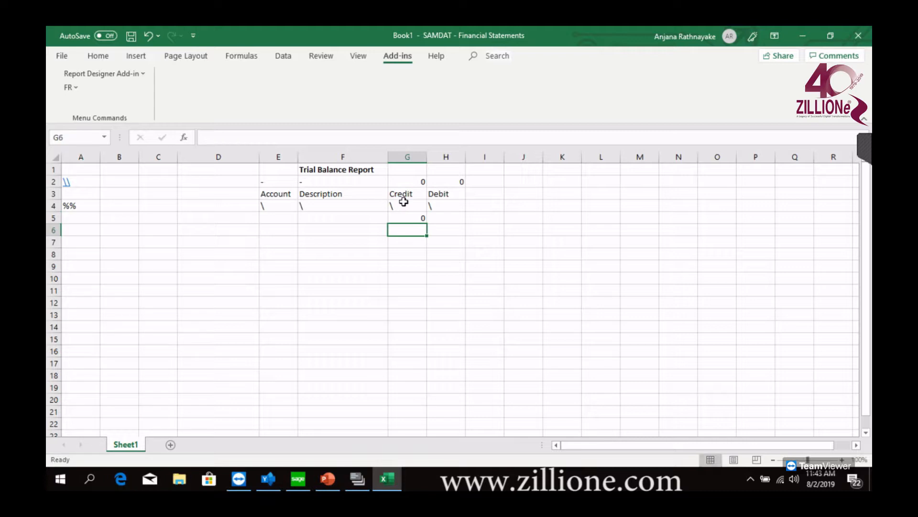
Total the Debit column by entering a SUM formula of cell H4 in cell H5
{"action": "left_click", "coordinate": [460, 217]}
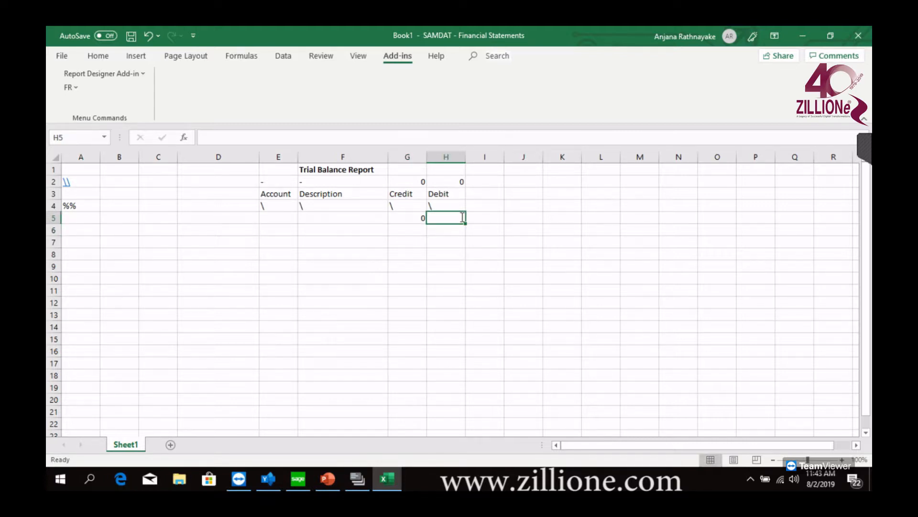
{"action": "type", "text": "="}
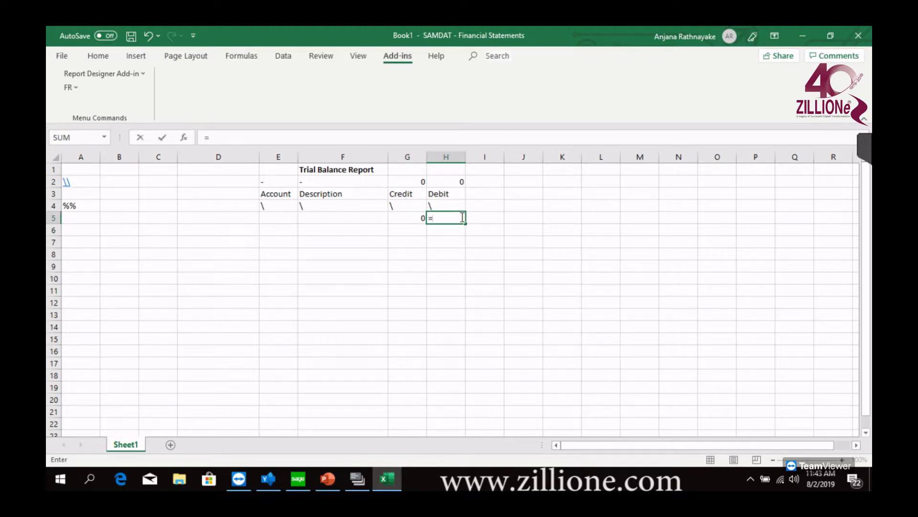
{"action": "type", "text": "SUM("}
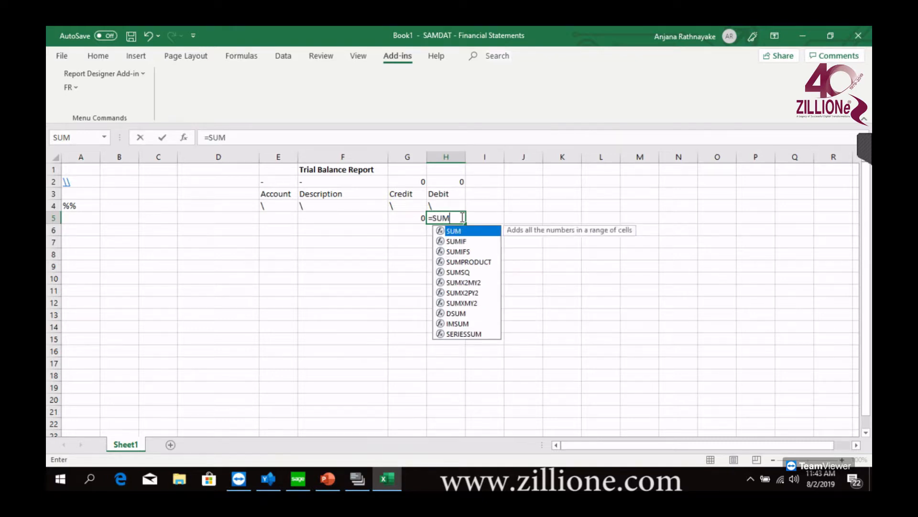
{"action": "left_click", "coordinate": [450, 204]}
{"action": "key", "text": "Return"}
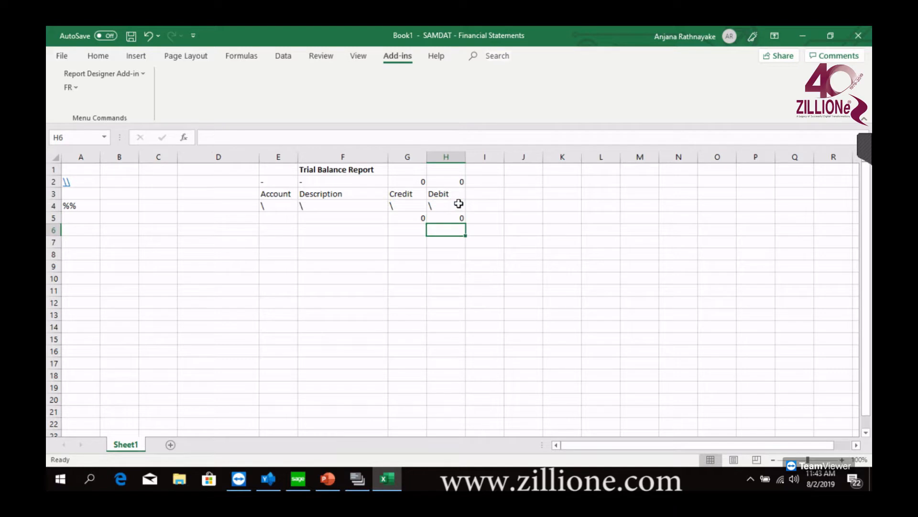
Apply a Top and Double Bottom Border to the Credit and Debit totals in G5:H5
{"action": "left_click_drag", "start_coordinate": [404, 218], "coordinate": [457, 216]}
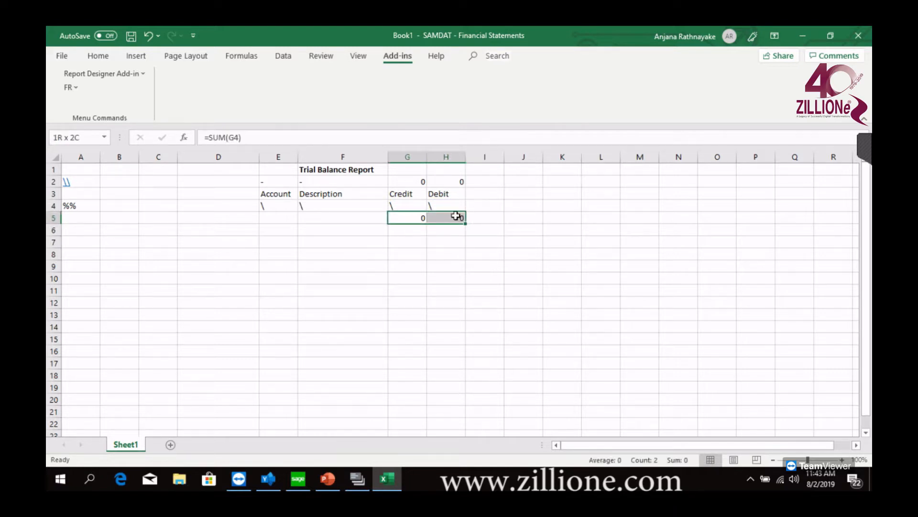
{"action": "left_click", "coordinate": [110, 56]}
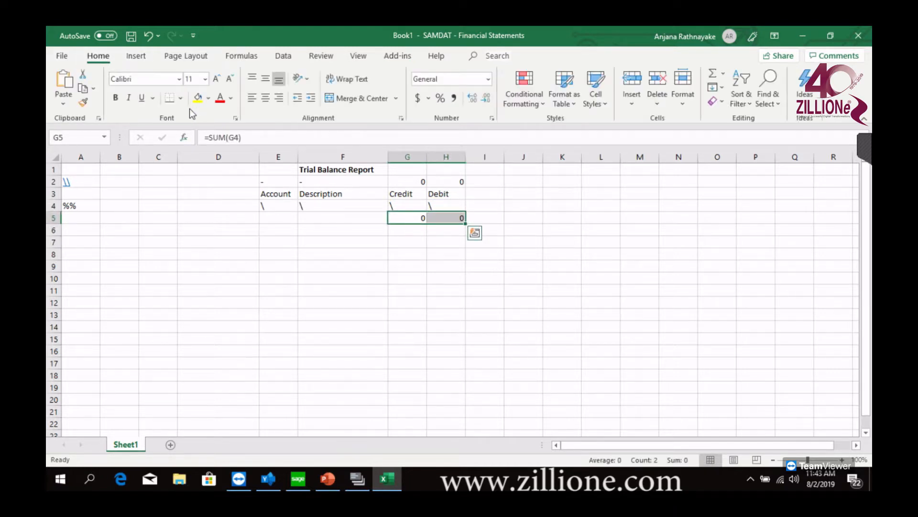
{"action": "left_click", "coordinate": [180, 98]}
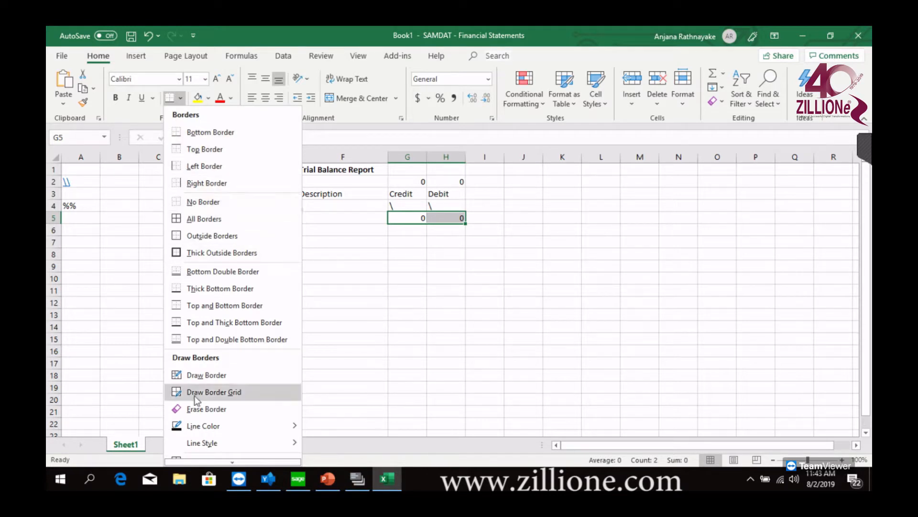
{"action": "left_click", "coordinate": [188, 338]}
{"action": "left_click", "coordinate": [401, 315]}
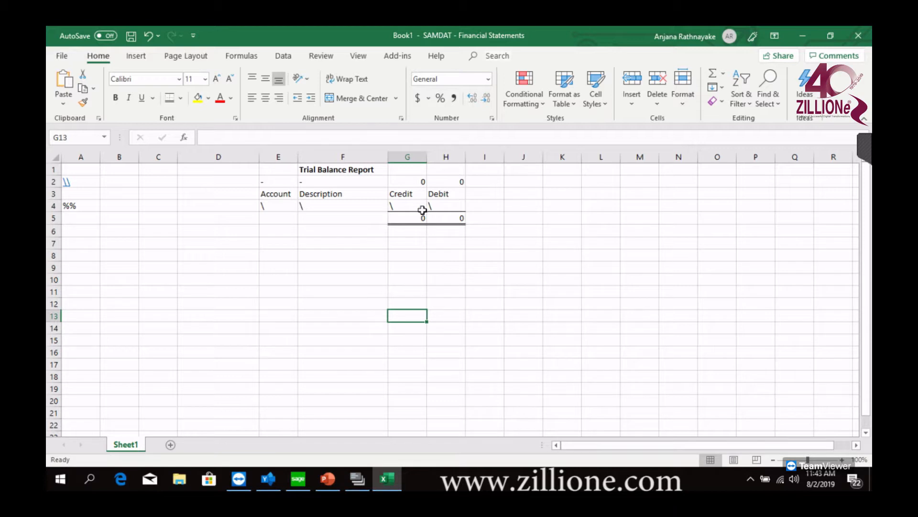
Clear the backslash marker in cell F4 under Description, enter \ there again, and select the row 4 markers E4:H4
{"action": "left_click_drag", "start_coordinate": [266, 206], "coordinate": [451, 205]}
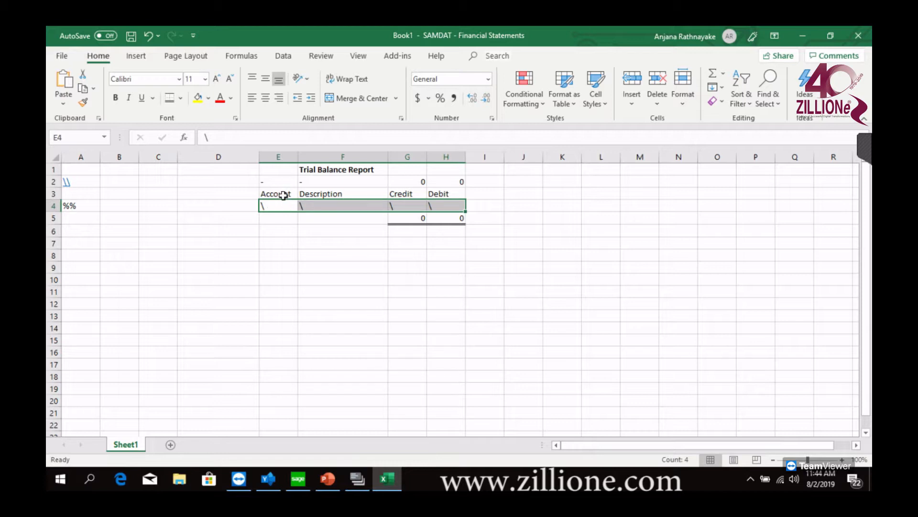
{"action": "left_click", "coordinate": [318, 205]}
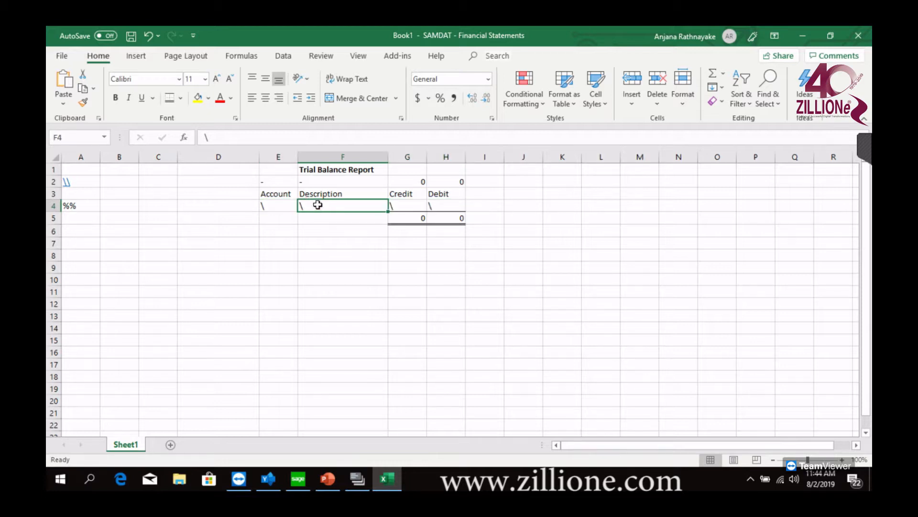
{"action": "key", "text": "BackSpace"}
{"action": "left_click", "coordinate": [335, 248]}
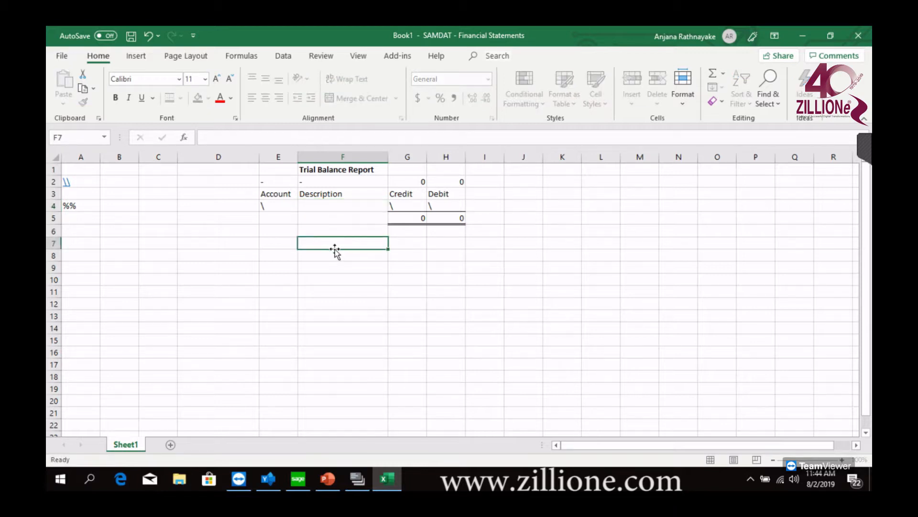
{"action": "left_click", "coordinate": [334, 208]}
{"action": "type", "text": "\\"}
{"action": "left_click", "coordinate": [337, 243]}
{"action": "left_click_drag", "start_coordinate": [279, 204], "coordinate": [450, 201]}
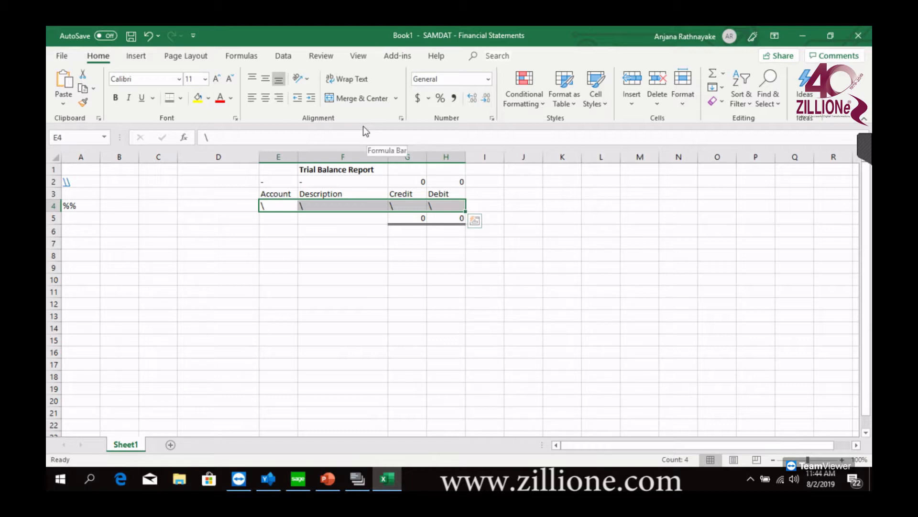
Define the name spec with Workbook scope for the report specification range A1:H5 and close the Name Manager
{"action": "left_click_drag", "start_coordinate": [80, 168], "coordinate": [463, 226]}
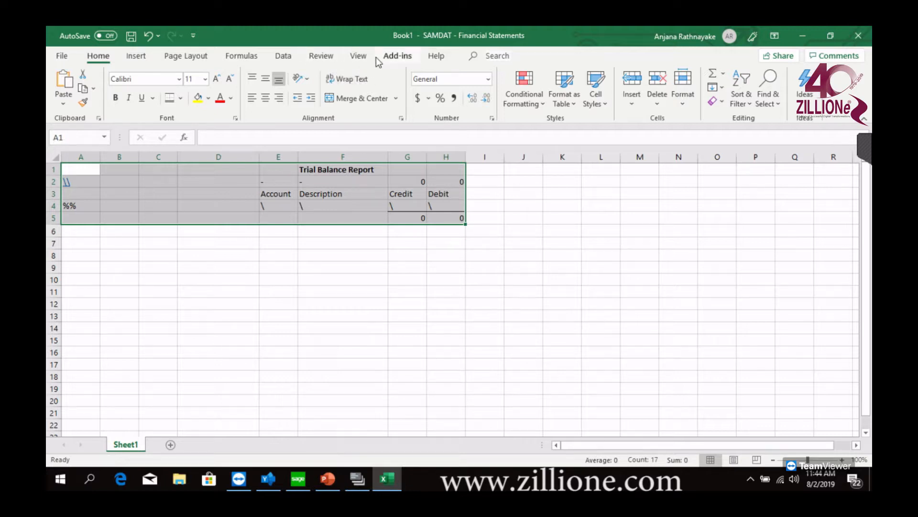
{"action": "left_click", "coordinate": [249, 58]}
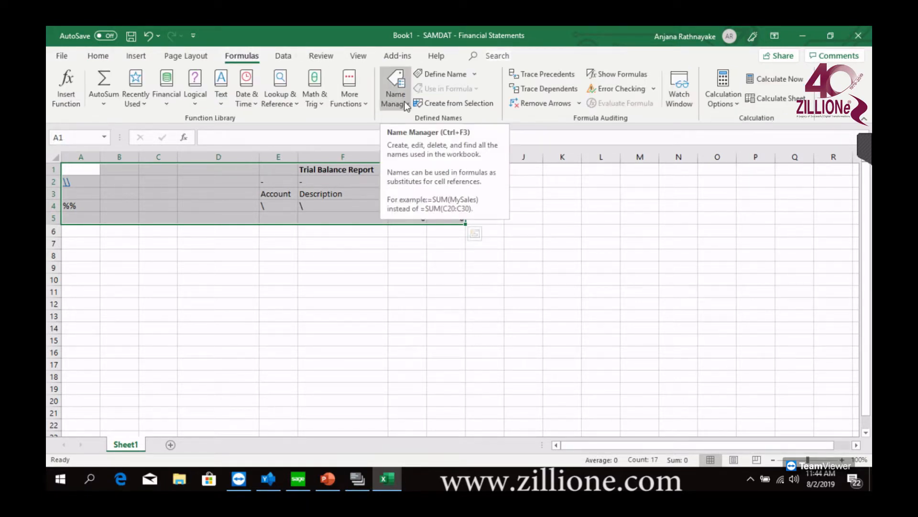
{"action": "left_click", "coordinate": [406, 106]}
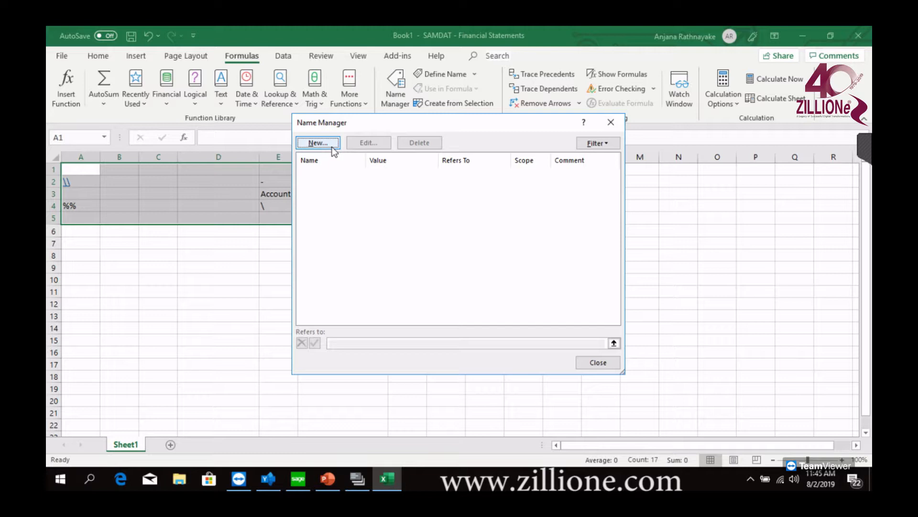
{"action": "left_click", "coordinate": [318, 142]}
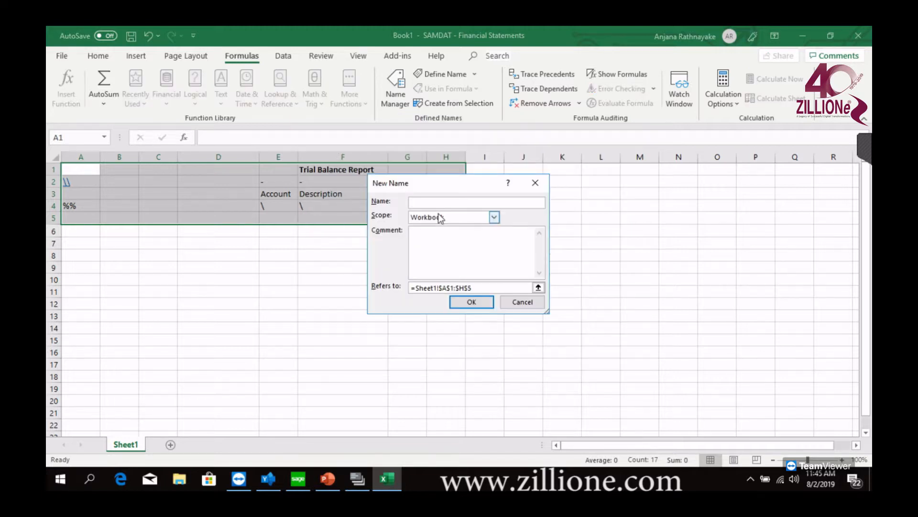
{"action": "type", "text": "spec"}
{"action": "left_click", "coordinate": [538, 287]}
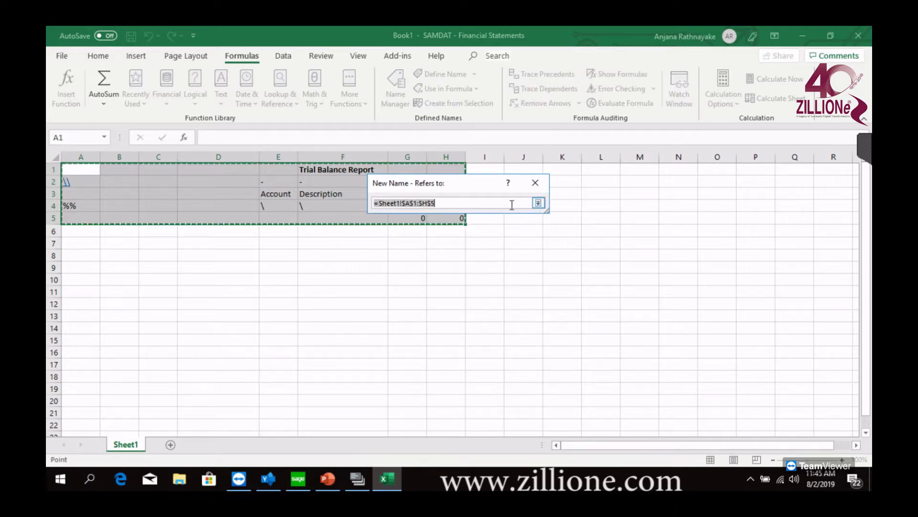
{"action": "key", "text": "Return"}
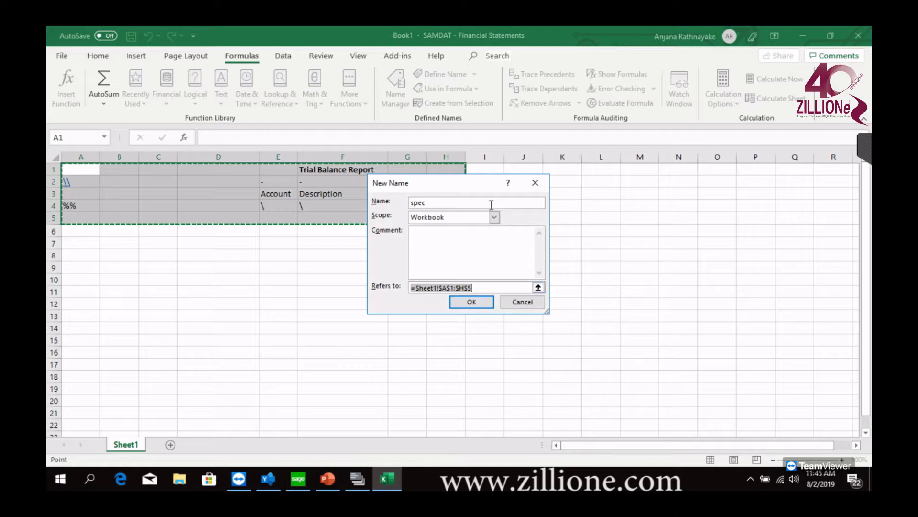
{"action": "left_click", "coordinate": [475, 301]}
{"action": "left_click", "coordinate": [595, 365]}
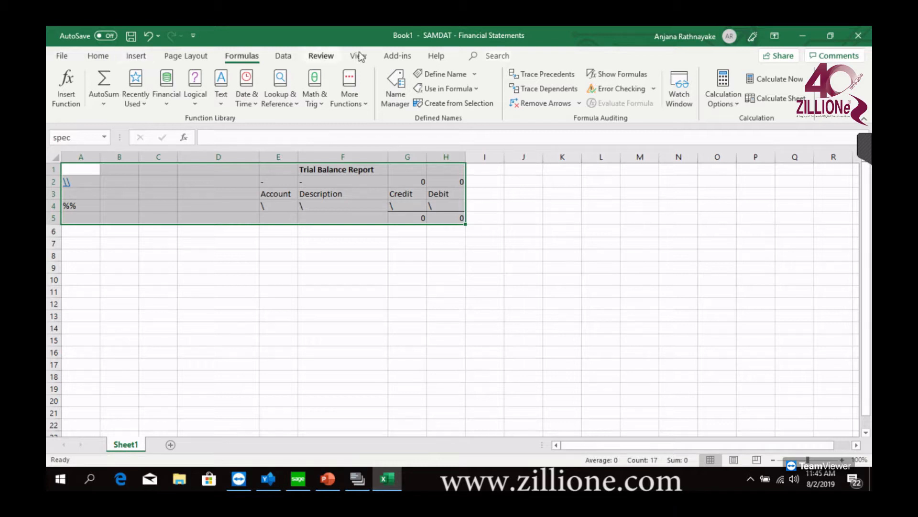
Generate the trial balance with FR View for Year/Period 2019 - 08, using the Actual report type and Consolidated option
{"action": "left_click", "coordinate": [393, 57]}
{"action": "left_click", "coordinate": [76, 87]}
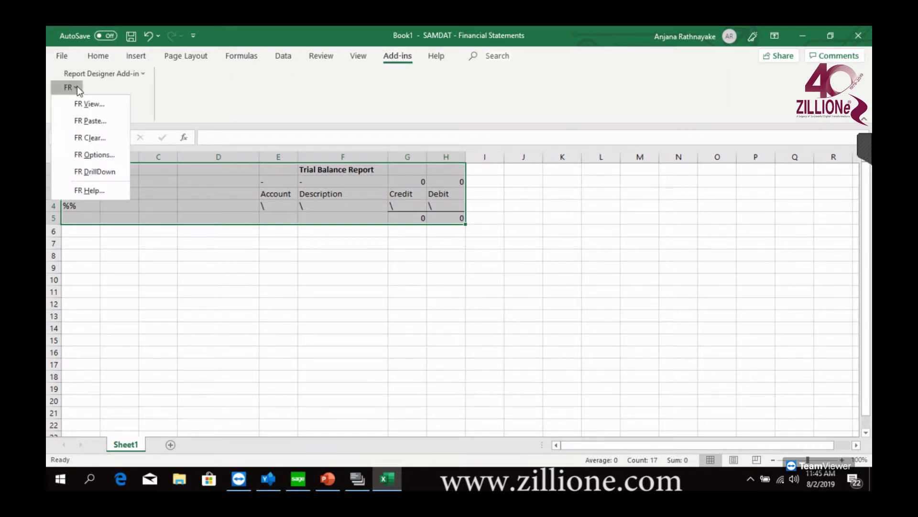
{"action": "left_click", "coordinate": [90, 102]}
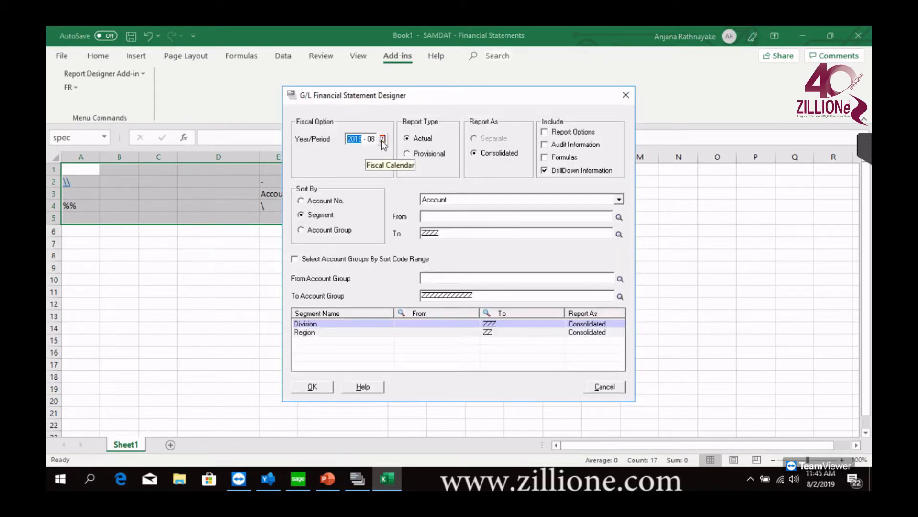
{"action": "left_click", "coordinate": [313, 387]}
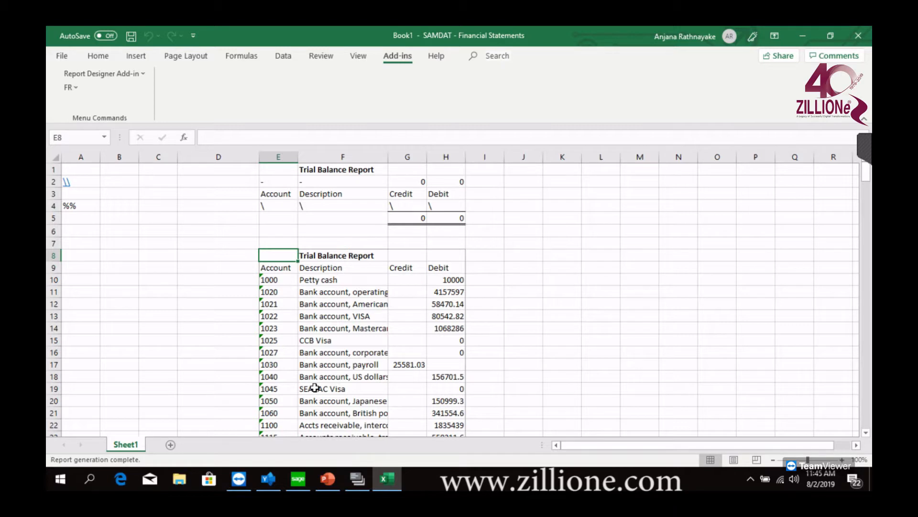
Run FR View again, choosing period 8 of 2019 from the fiscal calendar, and regenerate the report
{"action": "left_click", "coordinate": [81, 90]}
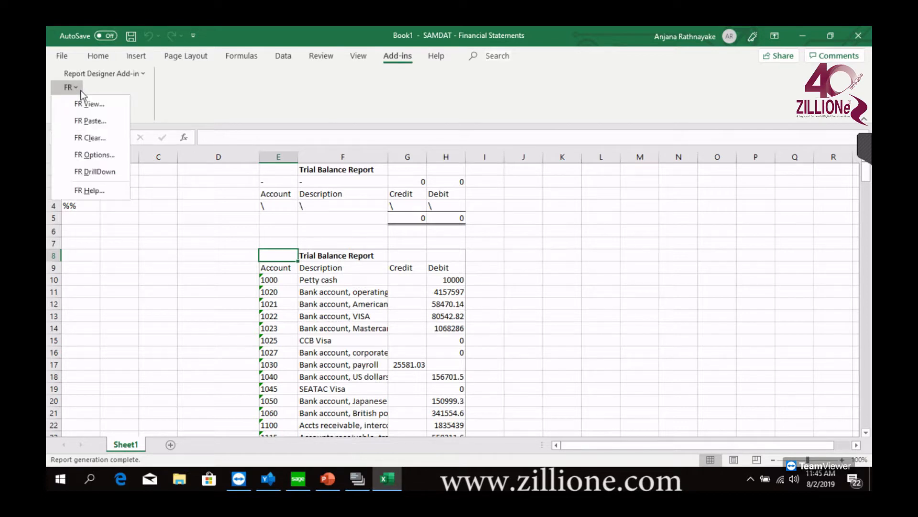
{"action": "left_click", "coordinate": [87, 105]}
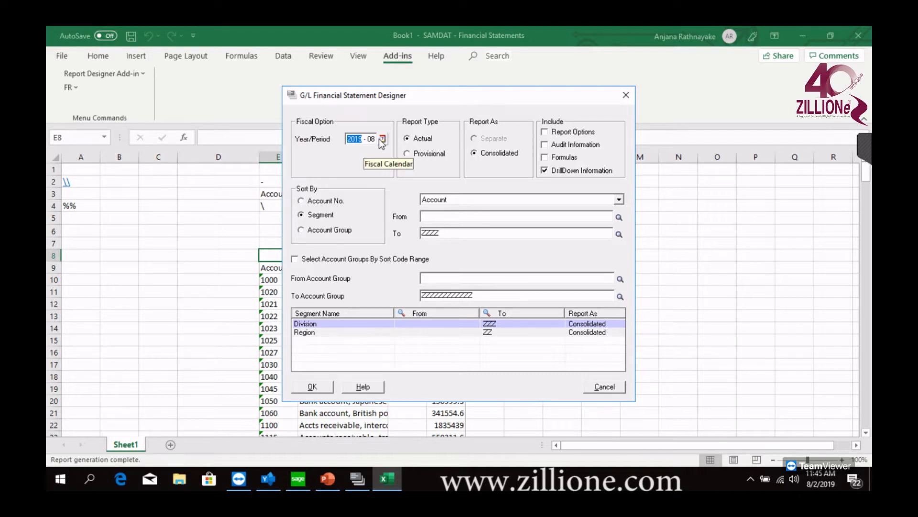
{"action": "left_click", "coordinate": [381, 139]}
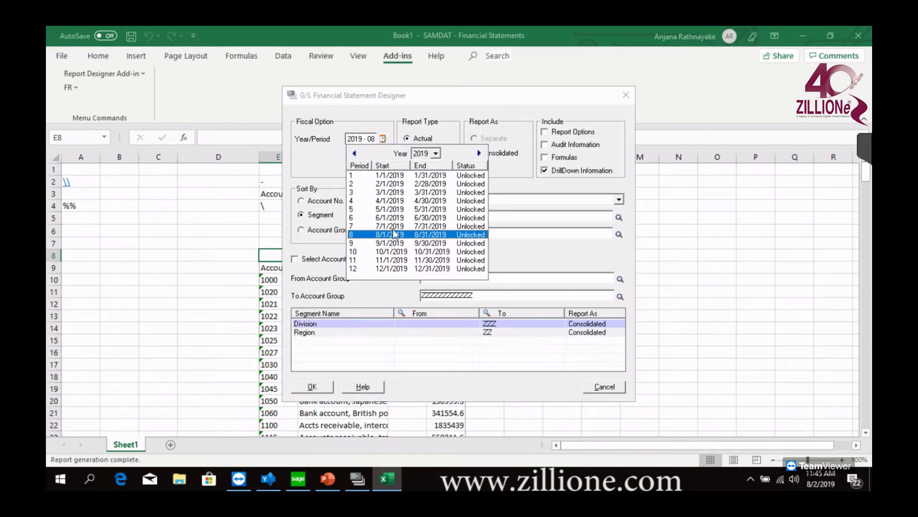
{"action": "left_click", "coordinate": [393, 233]}
{"action": "left_click", "coordinate": [321, 387]}
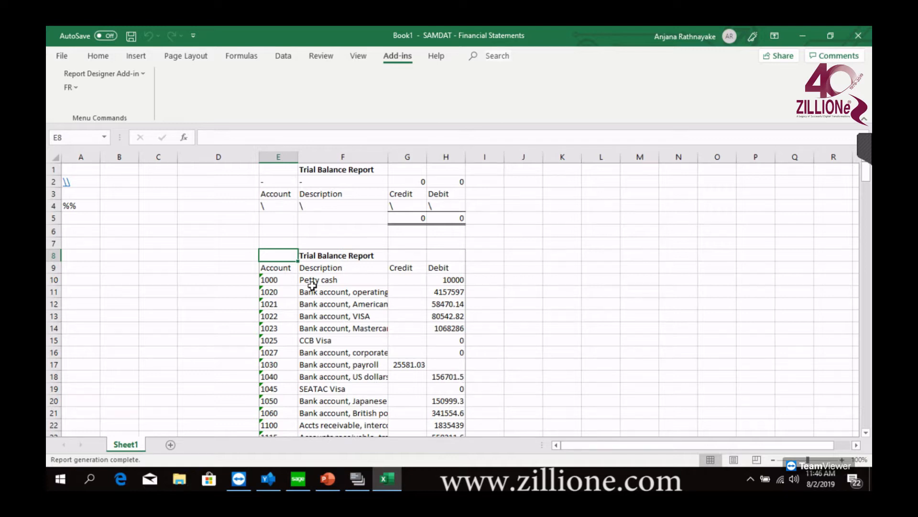
Widen the Credit and Debit columns G and H to fit the totals at the end of the generated report
{"action": "scroll", "coordinate": [365, 302], "scroll_direction": "down", "scroll_amount": 6}
{"action": "scroll", "coordinate": [368, 300], "scroll_direction": "down", "scroll_amount": 20}
{"action": "scroll", "coordinate": [378, 294], "scroll_direction": "down", "scroll_amount": 20}
{"action": "scroll", "coordinate": [381, 290], "scroll_direction": "down", "scroll_amount": 18}
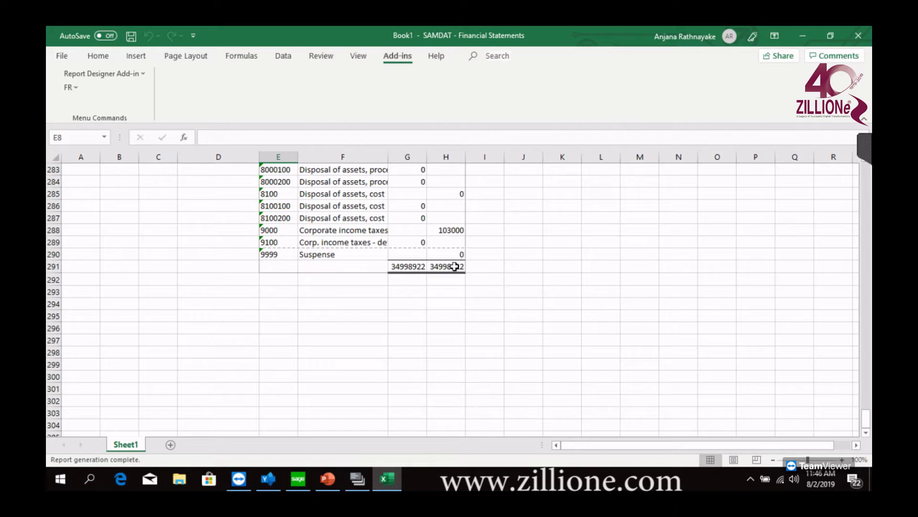
{"action": "left_click_drag", "start_coordinate": [427, 157], "coordinate": [502, 156]}
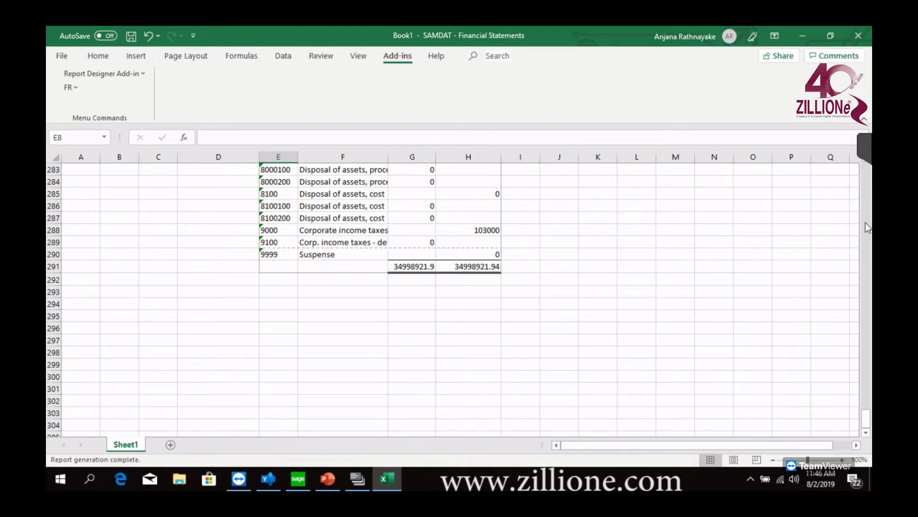
Save the trial balance workbook as Book1 in the Desktop folder
{"action": "left_click_drag", "start_coordinate": [866, 415], "coordinate": [868, 160]}
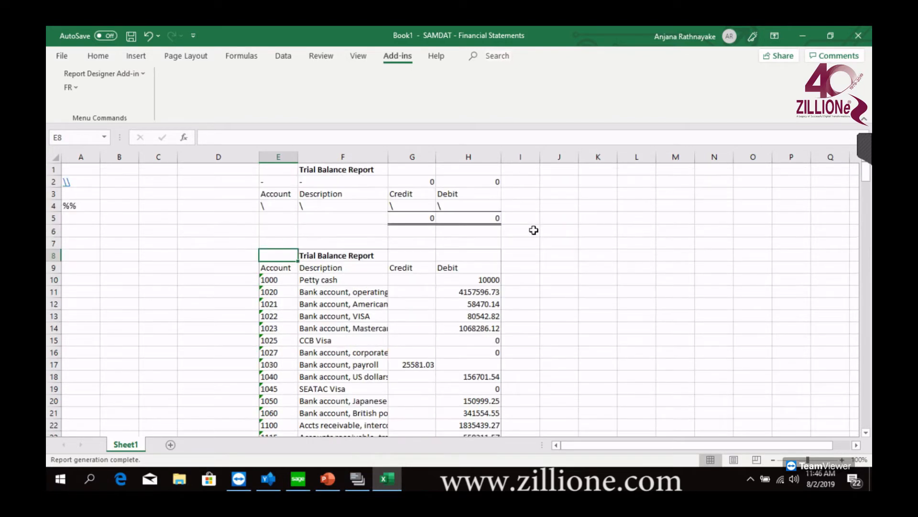
{"action": "left_click", "coordinate": [131, 36]}
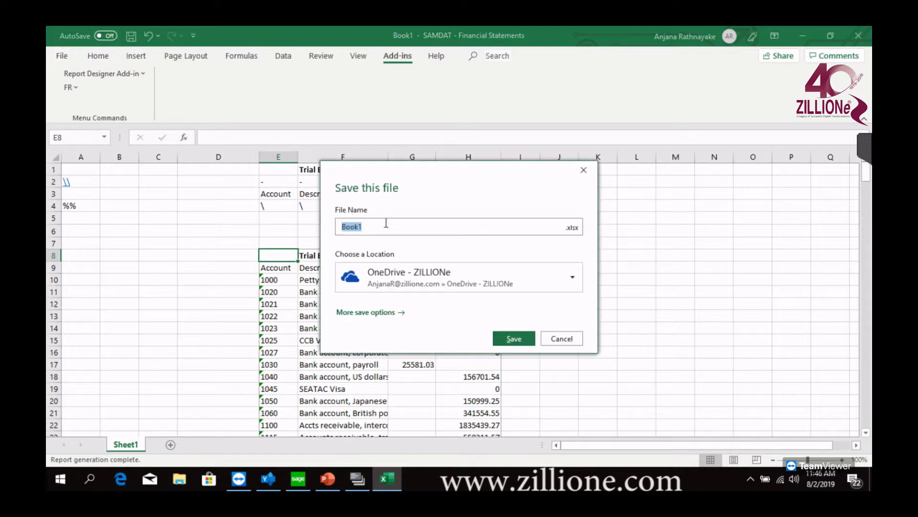
{"action": "left_click", "coordinate": [488, 280]}
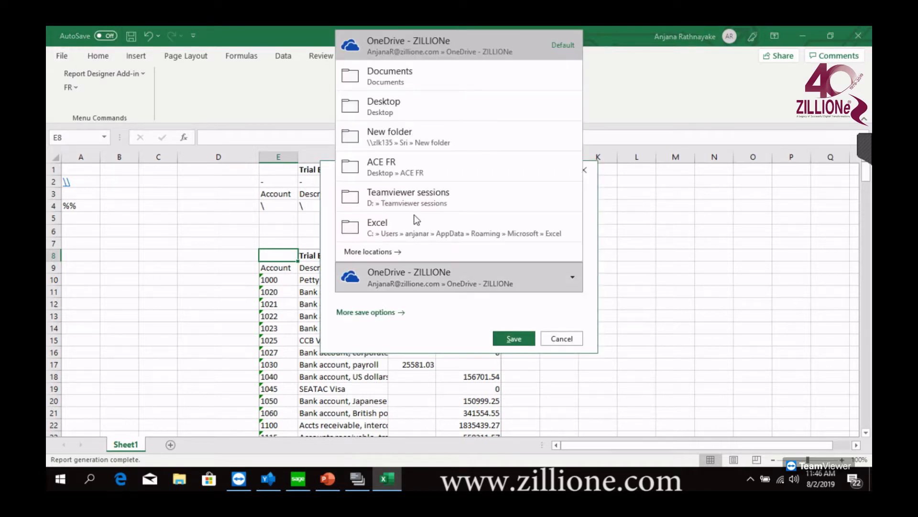
{"action": "left_click", "coordinate": [410, 111]}
{"action": "left_click", "coordinate": [512, 339]}
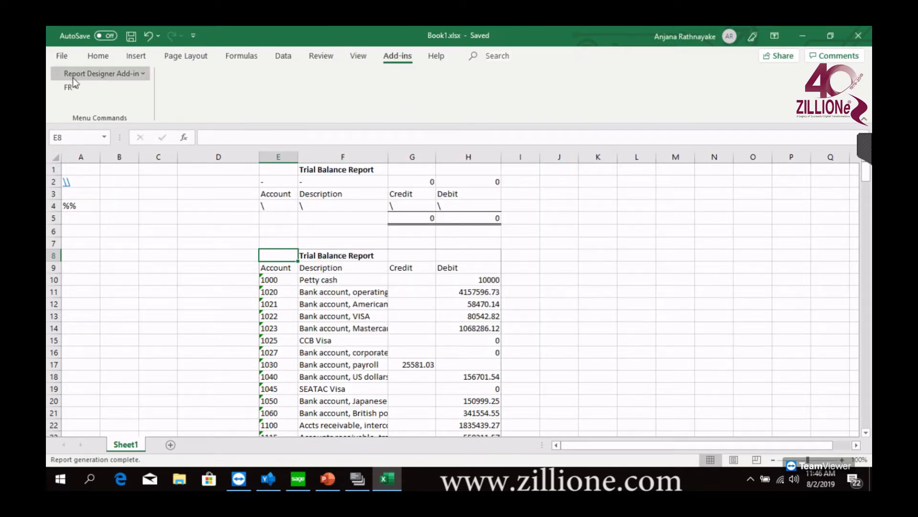
Save a copy of the workbook under the name TB on the Desktop and close it
{"action": "left_click", "coordinate": [63, 56]}
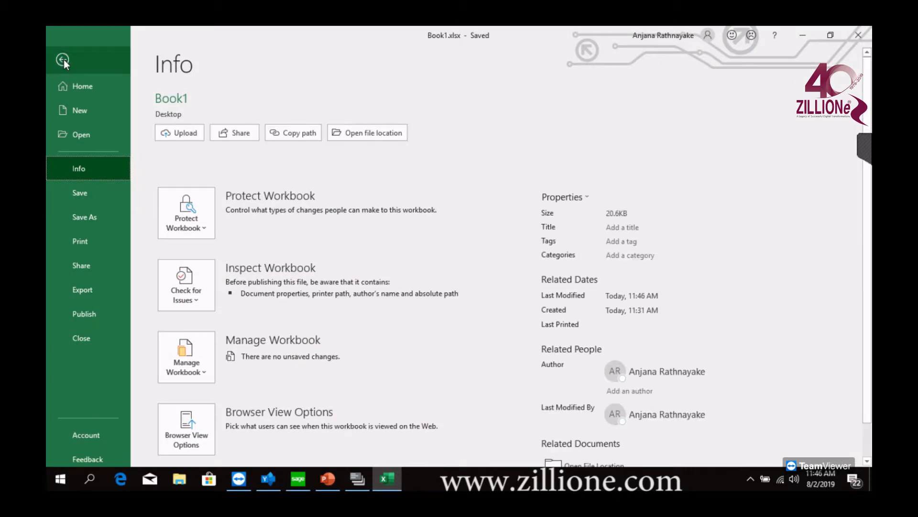
{"action": "left_click", "coordinate": [64, 58]}
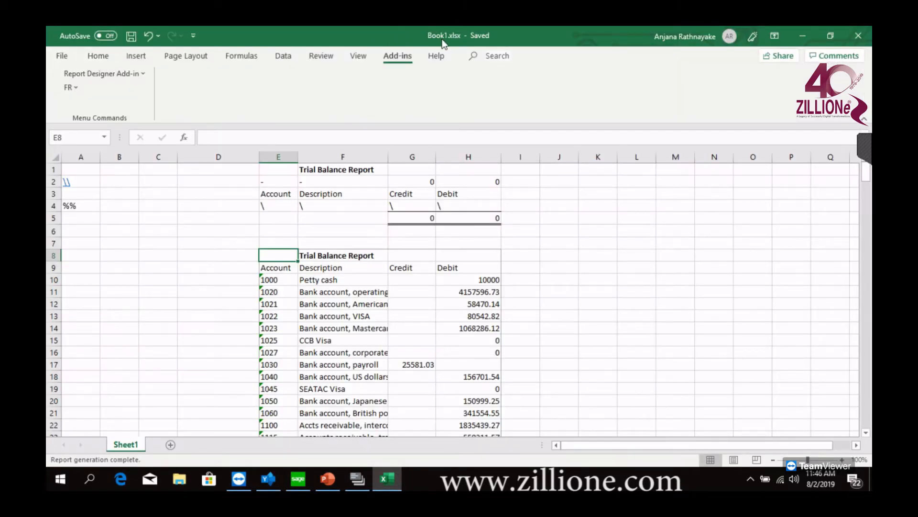
{"action": "left_click", "coordinate": [67, 57]}
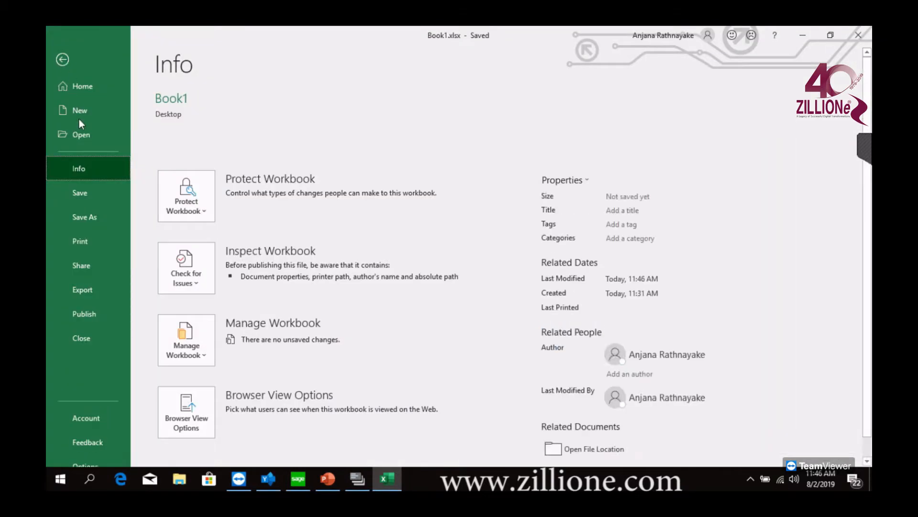
{"action": "left_click", "coordinate": [108, 211]}
{"action": "double_click", "coordinate": [390, 118]}
{"action": "type", "text": "TB"}
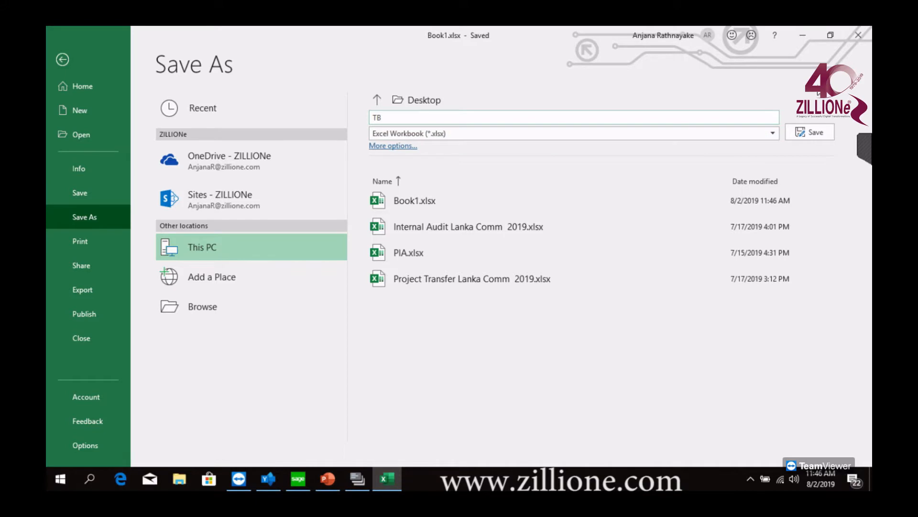
{"action": "left_click", "coordinate": [812, 134]}
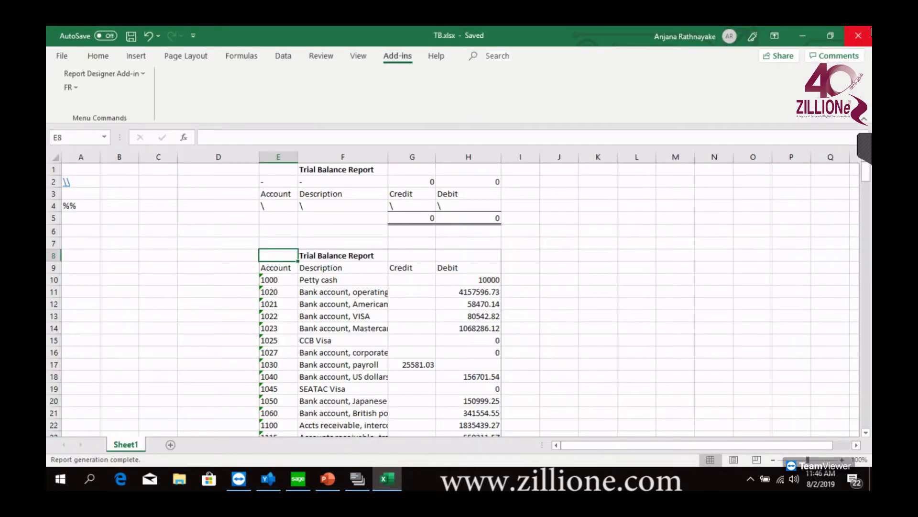
{"action": "left_click", "coordinate": [870, 41]}
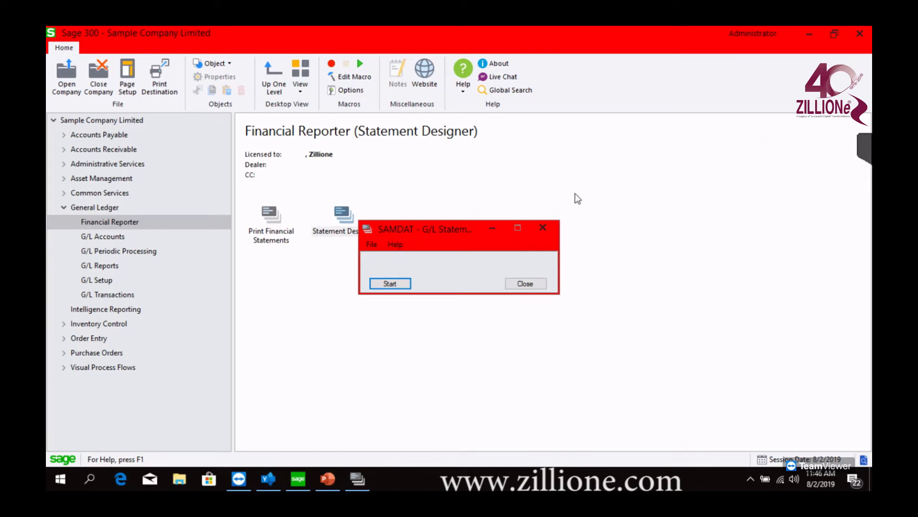
Close the G/L Statement Designer launcher and select TB.xlsx from the Desktop as the statement in G/L Print Financial Statements
{"action": "left_click", "coordinate": [543, 229]}
{"action": "double_click", "coordinate": [278, 232]}
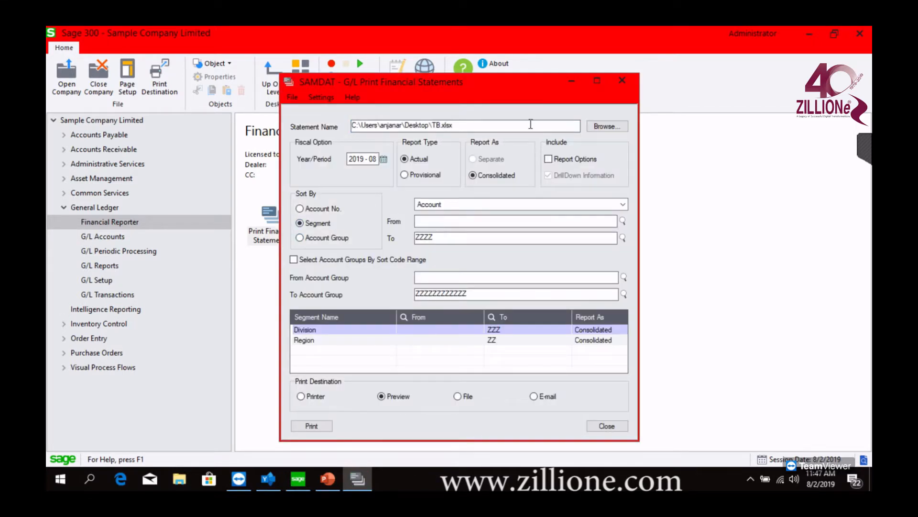
{"action": "left_click", "coordinate": [595, 125]}
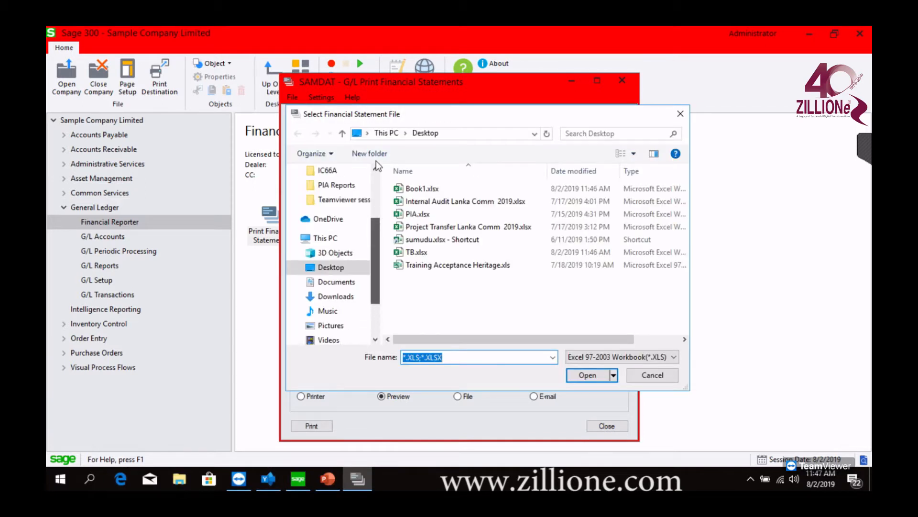
{"action": "left_click_drag", "start_coordinate": [376, 161], "coordinate": [376, 161]}
{"action": "double_click", "coordinate": [436, 252]}
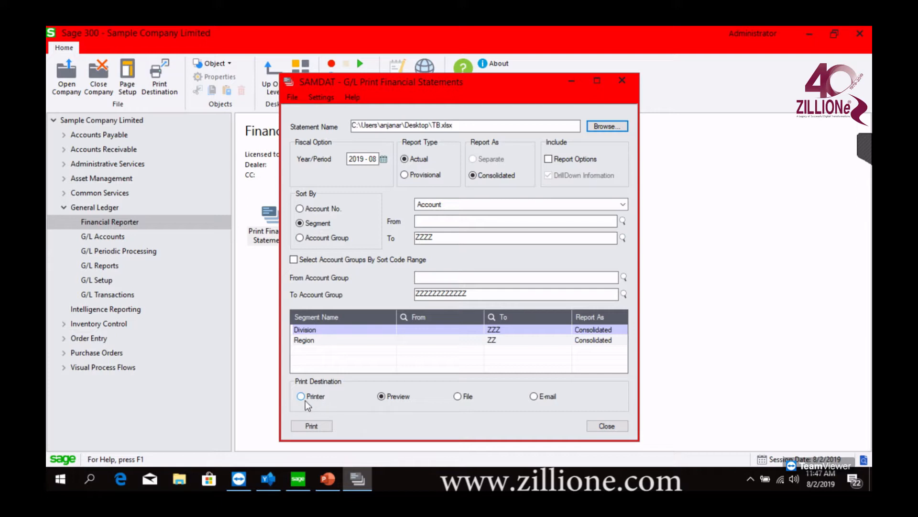
Try the File and E-mail print destinations, settle on Preview and print the TB.xlsx statement
{"action": "left_click", "coordinate": [458, 397]}
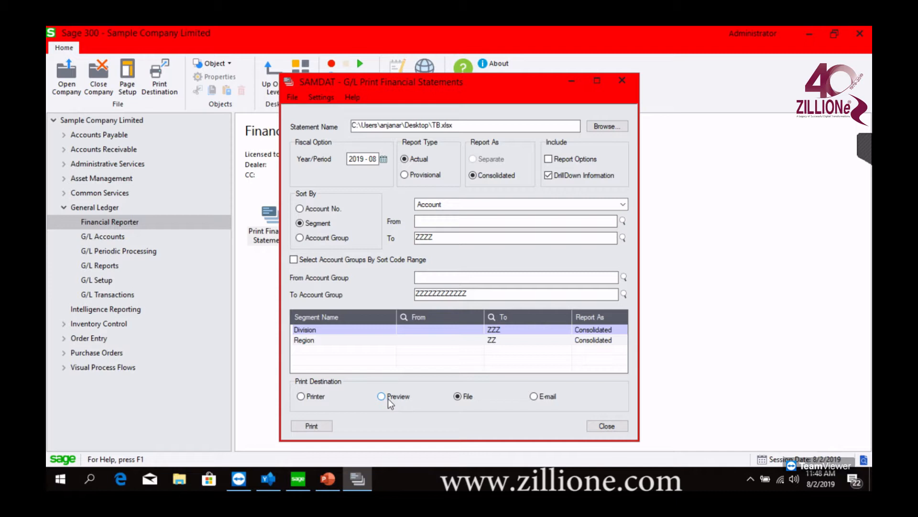
{"action": "left_click", "coordinate": [534, 396]}
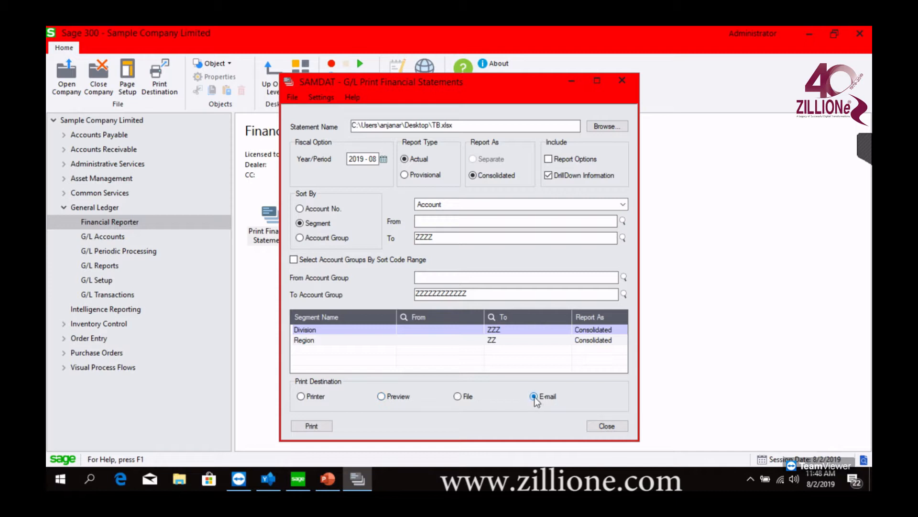
{"action": "left_click", "coordinate": [383, 398]}
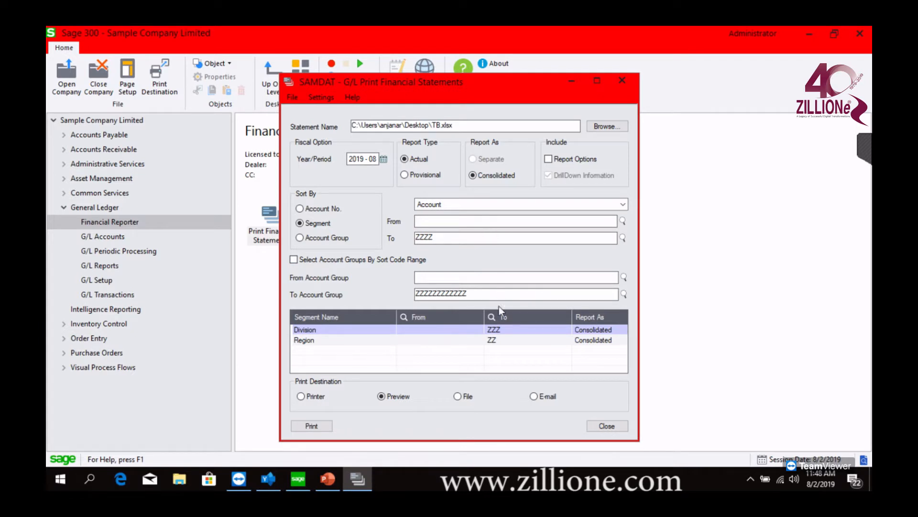
{"action": "left_click", "coordinate": [321, 426]}
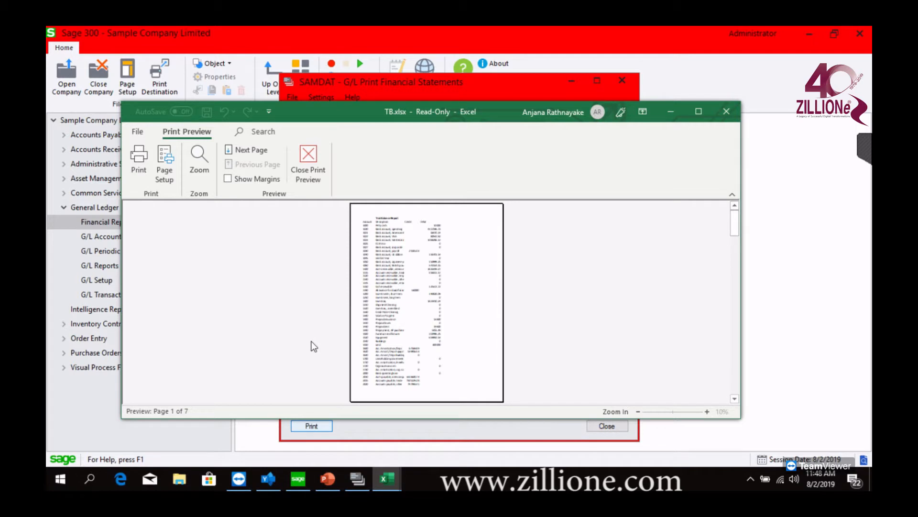
Examine the enlarged trial balance preview page by page, from the report heading to the totals on the last page, and close it
{"action": "left_click", "coordinate": [399, 291]}
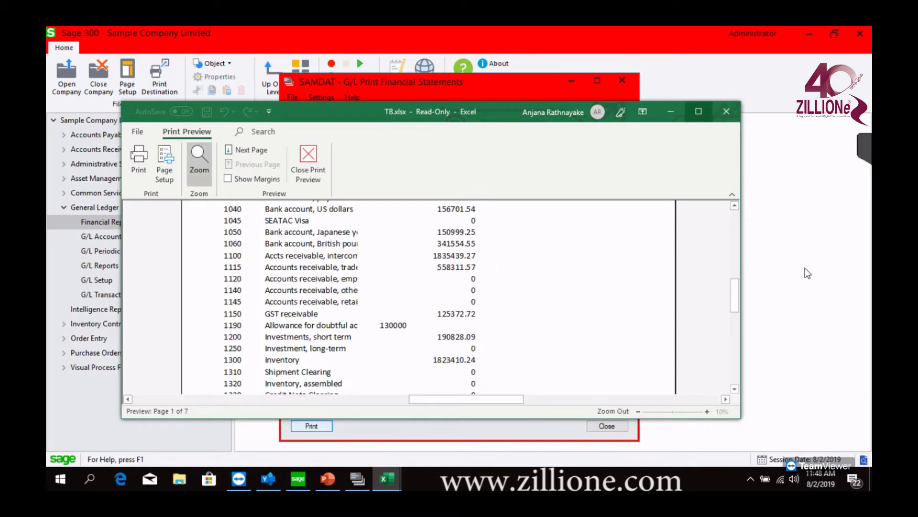
{"action": "left_click", "coordinate": [698, 111]}
{"action": "scroll", "coordinate": [306, 232], "scroll_direction": "up", "scroll_amount": 3}
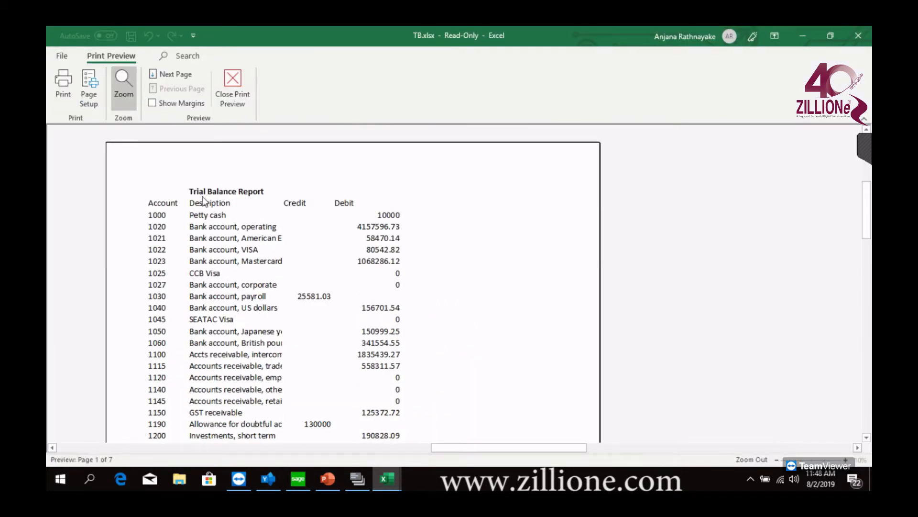
{"action": "scroll", "coordinate": [300, 192], "scroll_direction": "down", "scroll_amount": 3}
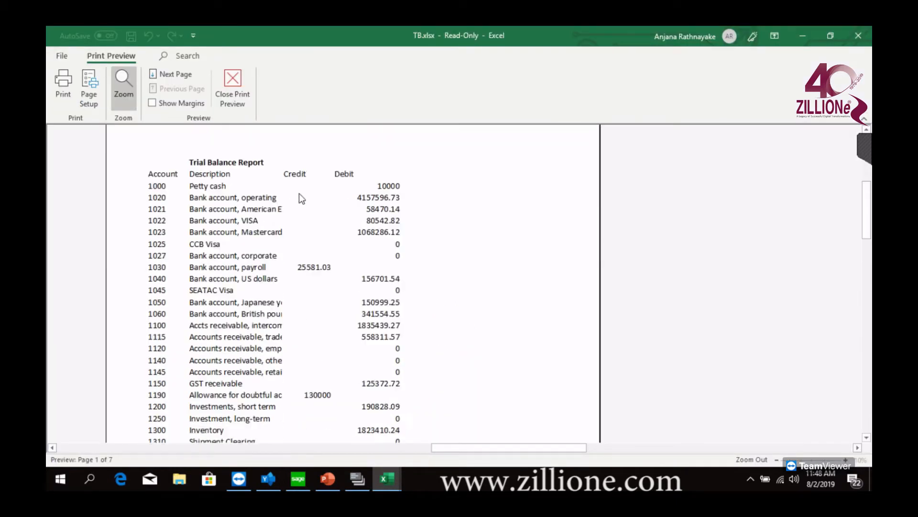
{"action": "scroll", "coordinate": [300, 191], "scroll_direction": "up", "scroll_amount": 4}
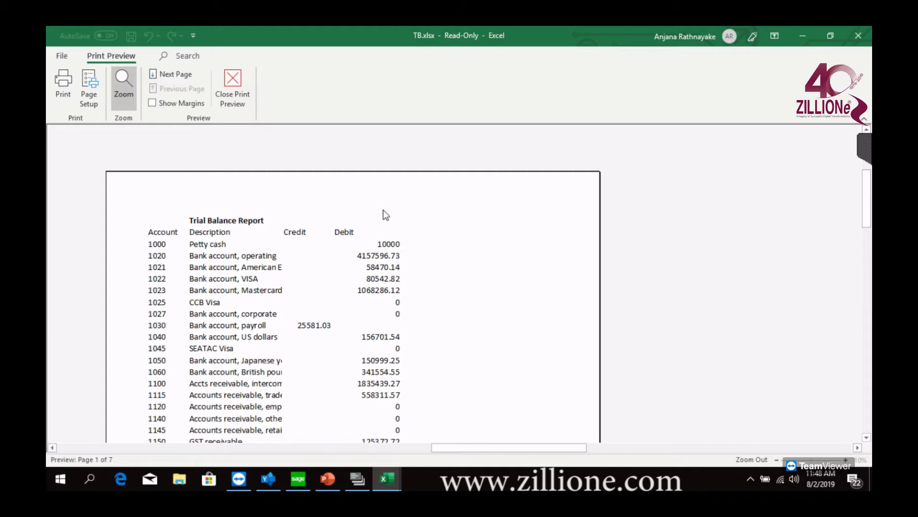
{"action": "scroll", "coordinate": [375, 258], "scroll_direction": "down", "scroll_amount": 10}
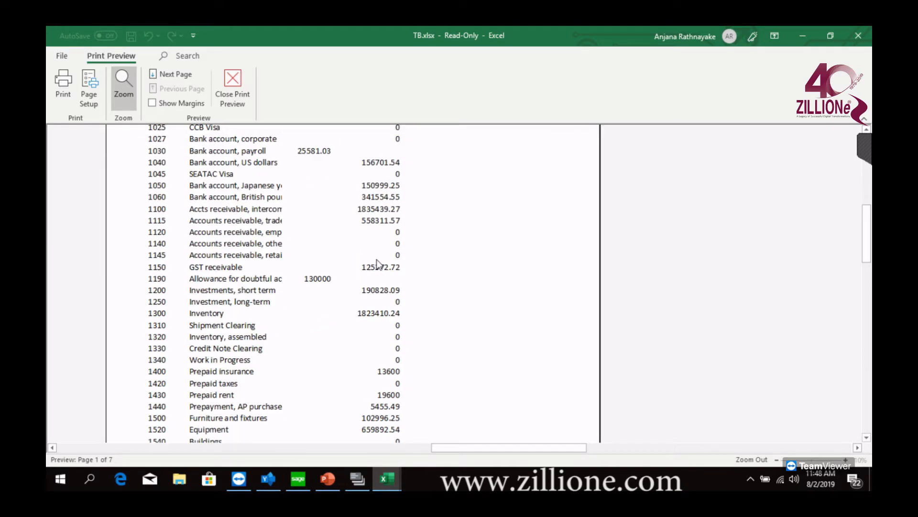
{"action": "scroll", "coordinate": [381, 258], "scroll_direction": "down", "scroll_amount": 5}
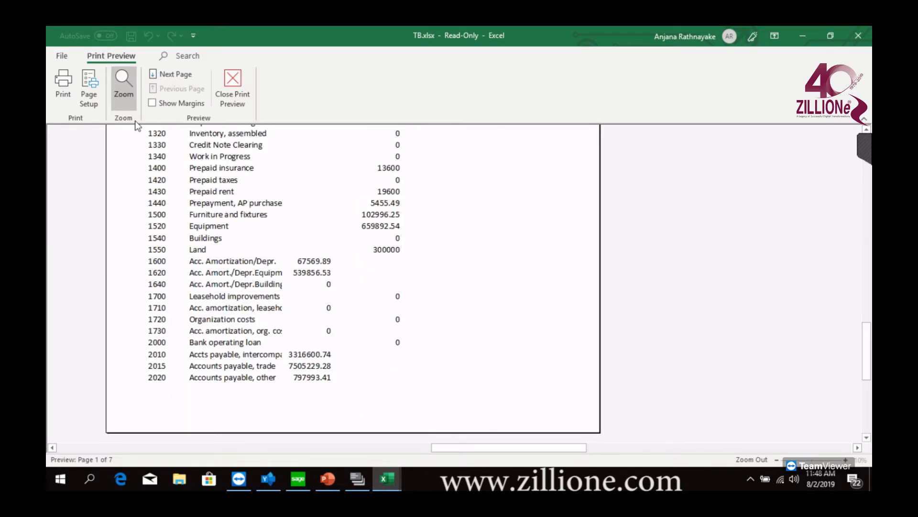
{"action": "left_click", "coordinate": [180, 77]}
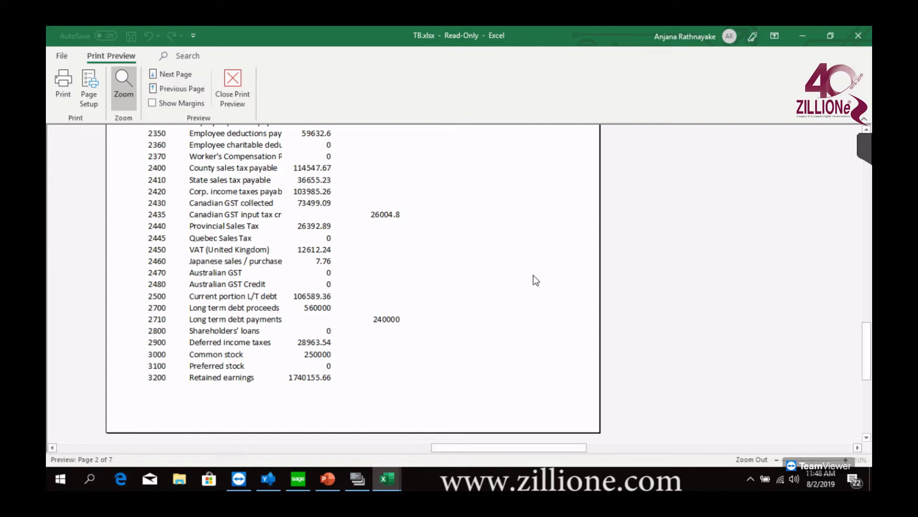
{"action": "left_click", "coordinate": [181, 74]}
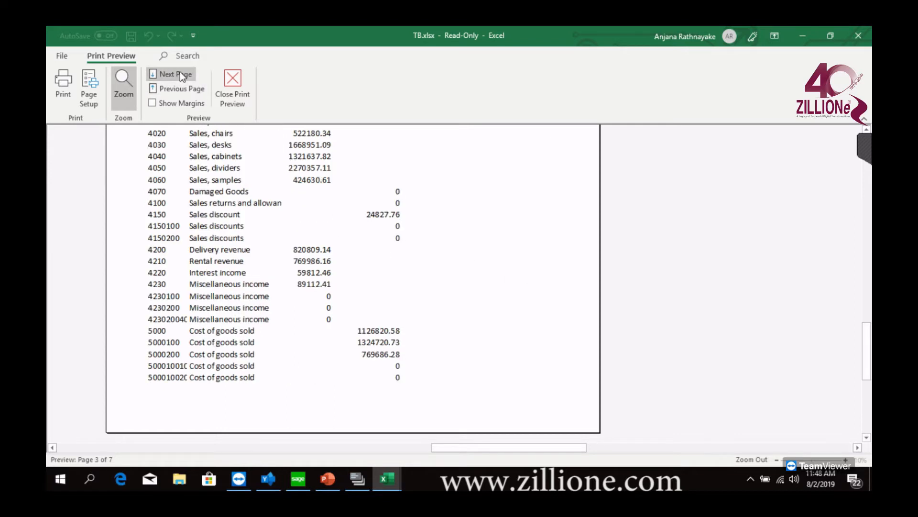
{"action": "left_click", "coordinate": [180, 73]}
{"action": "left_click", "coordinate": [181, 73]}
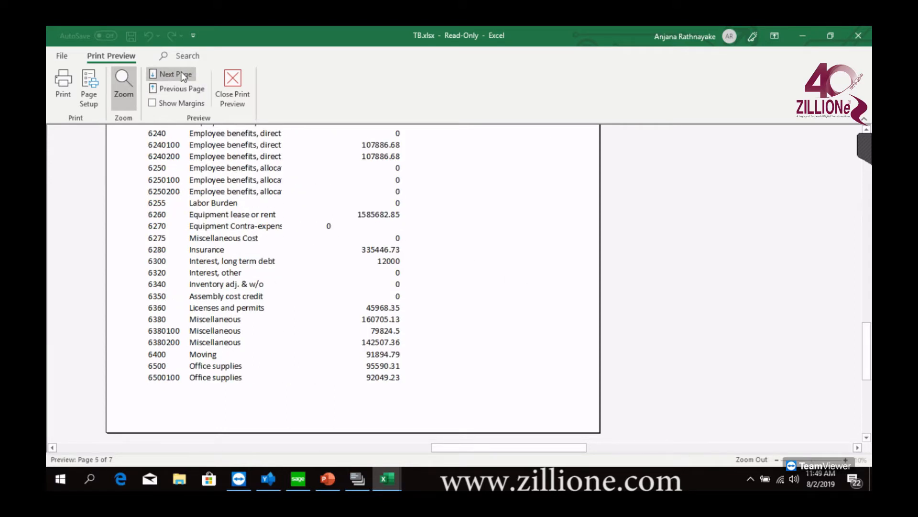
{"action": "left_click", "coordinate": [182, 73]}
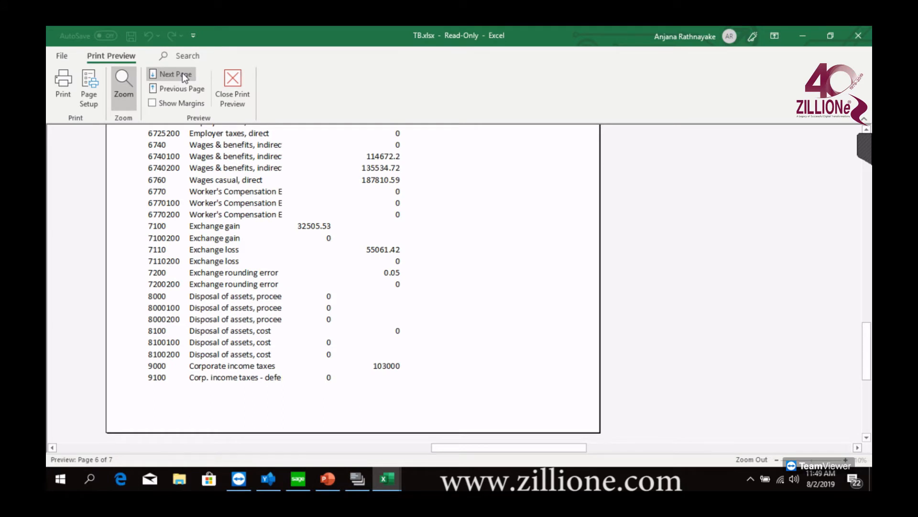
{"action": "left_click", "coordinate": [183, 74]}
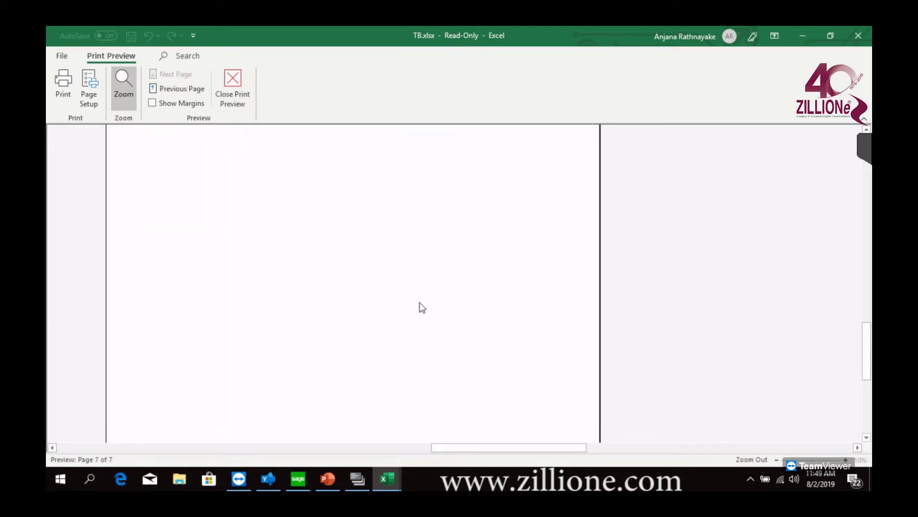
{"action": "scroll", "coordinate": [419, 304], "scroll_direction": "up", "scroll_amount": 5}
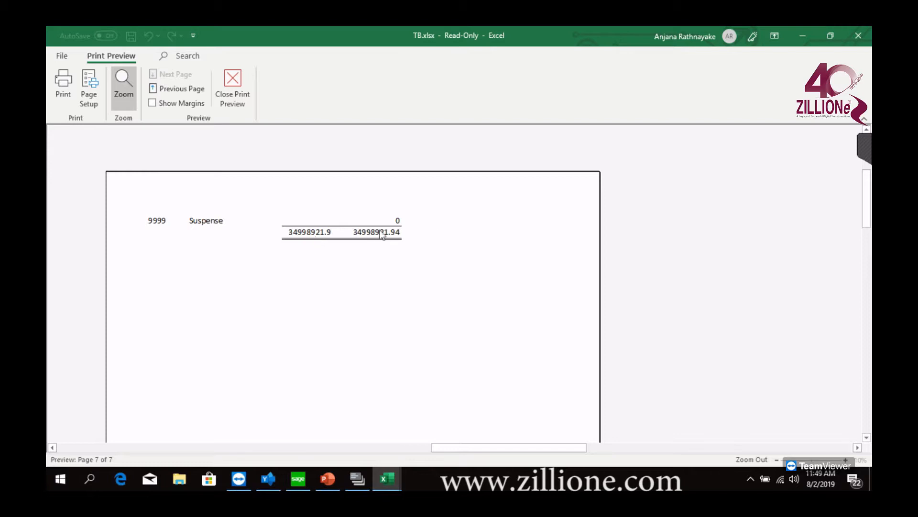
{"action": "left_click", "coordinate": [861, 38]}
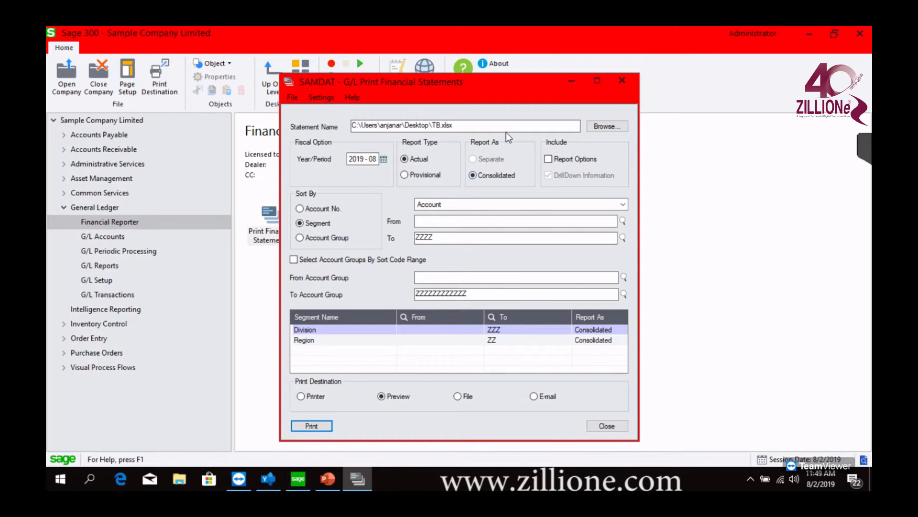
Close G/L Print Financial Statements, start the Statement Designer again and open the recent workbook TB.xlsx in it
{"action": "left_click", "coordinate": [621, 80]}
{"action": "double_click", "coordinate": [353, 229]}
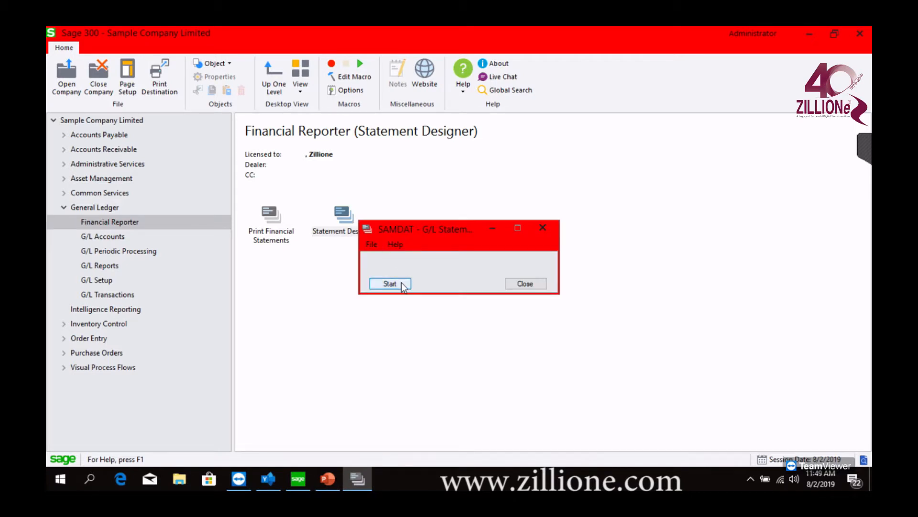
{"action": "left_click", "coordinate": [390, 283]}
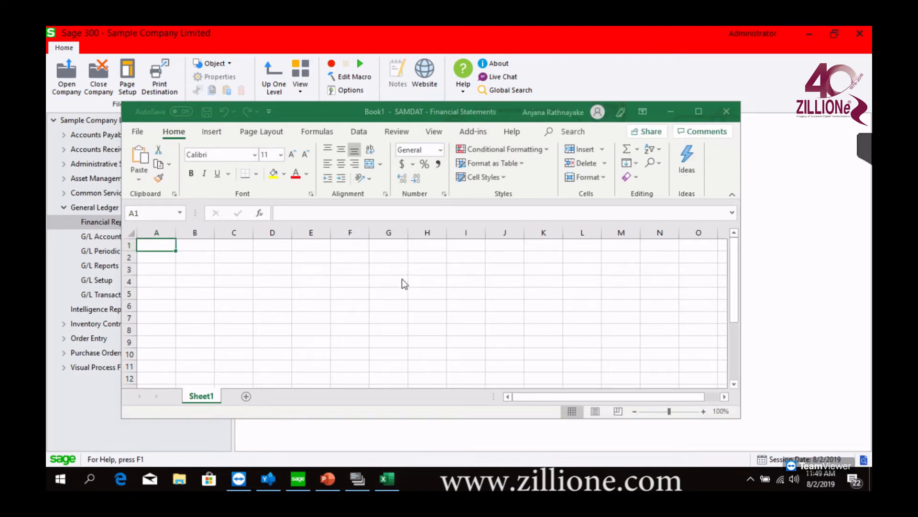
{"action": "left_click", "coordinate": [699, 111]}
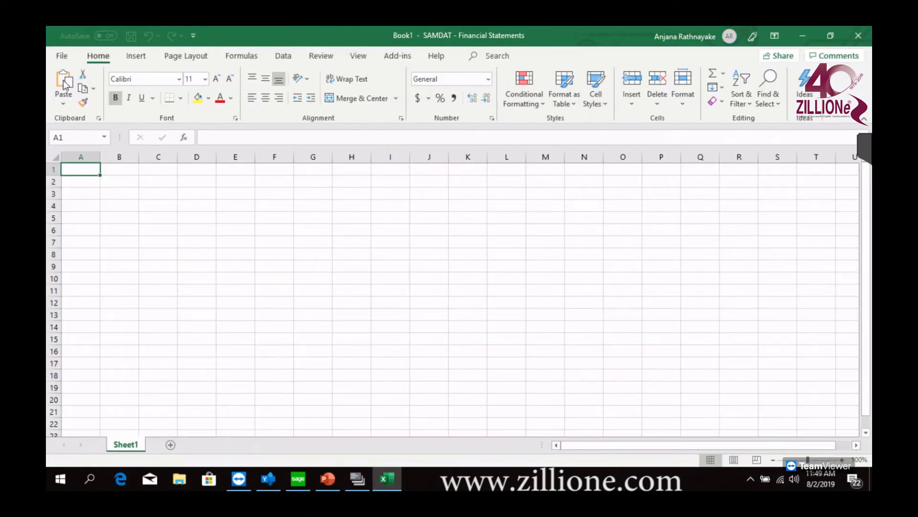
{"action": "left_click", "coordinate": [72, 57]}
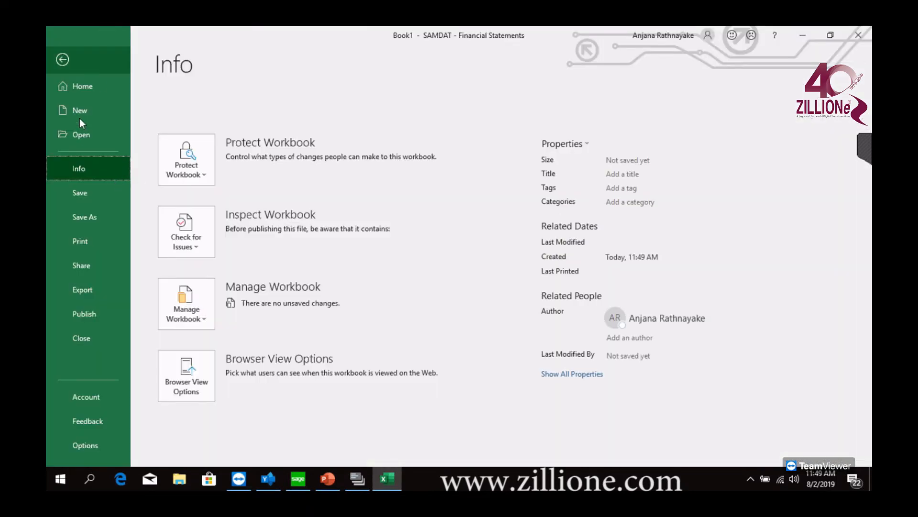
{"action": "left_click", "coordinate": [123, 136]}
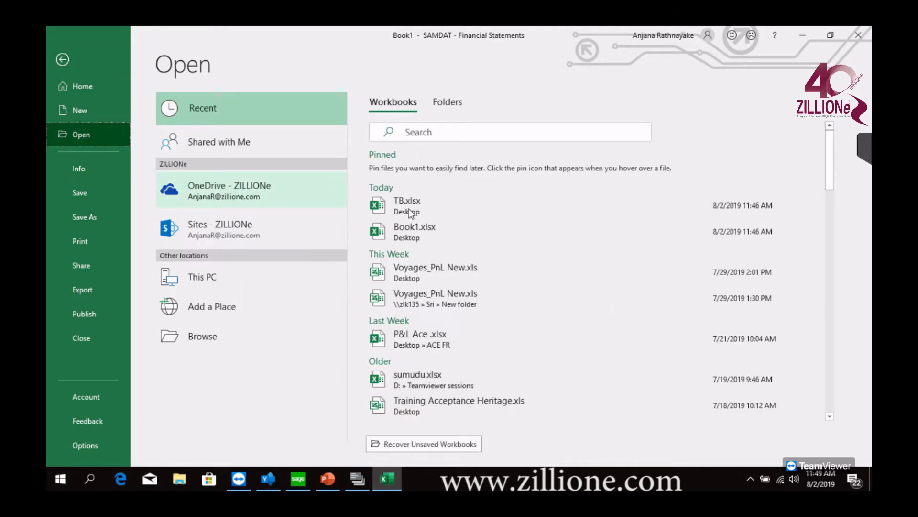
{"action": "left_click", "coordinate": [409, 206]}
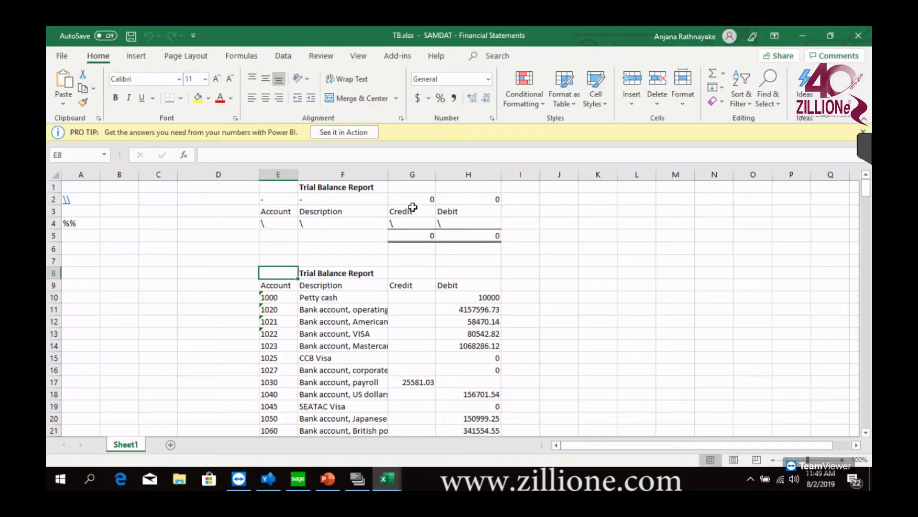
Dismiss the Power BI tip and enter the zero-suppression code Z in cell C2 of the trial balance specification
{"action": "left_click", "coordinate": [864, 137]}
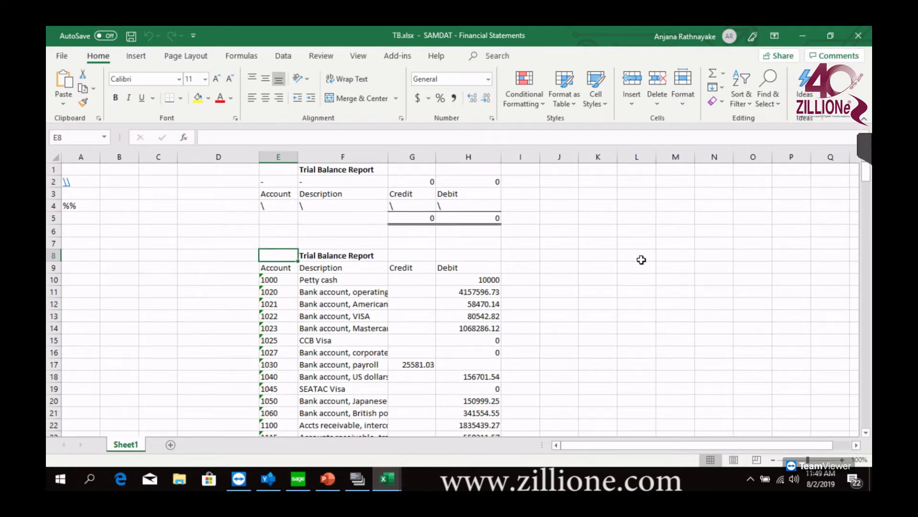
{"action": "left_click", "coordinate": [49, 182]}
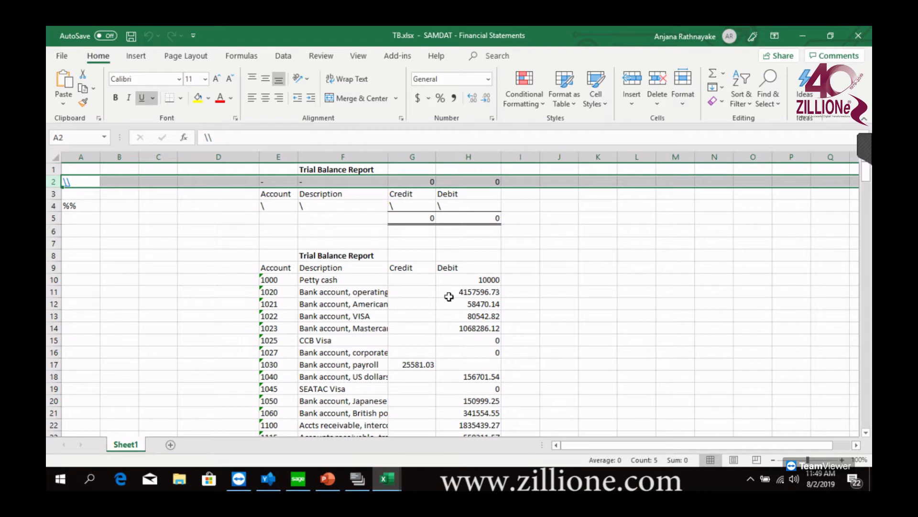
{"action": "left_click", "coordinate": [166, 180]}
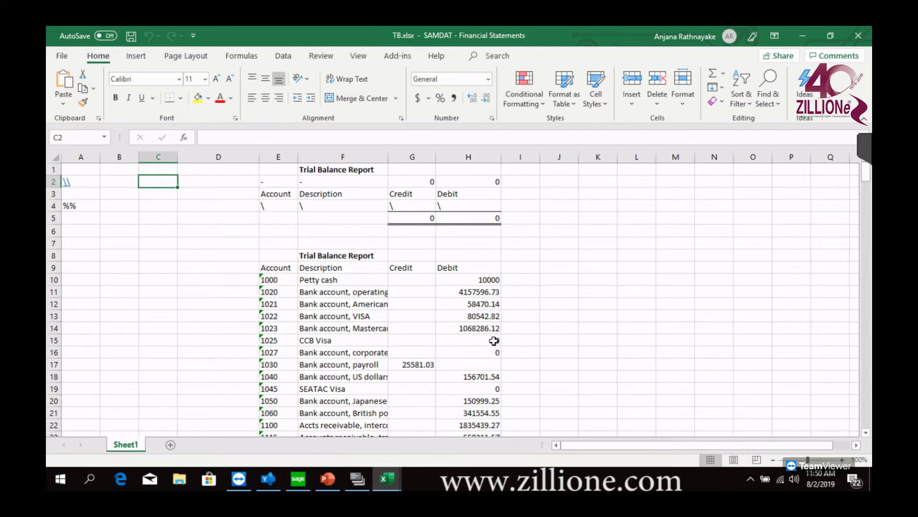
{"action": "left_click_drag", "start_coordinate": [493, 340], "coordinate": [494, 313]}
{"action": "scroll", "coordinate": [490, 340], "scroll_direction": "down", "scroll_amount": 3}
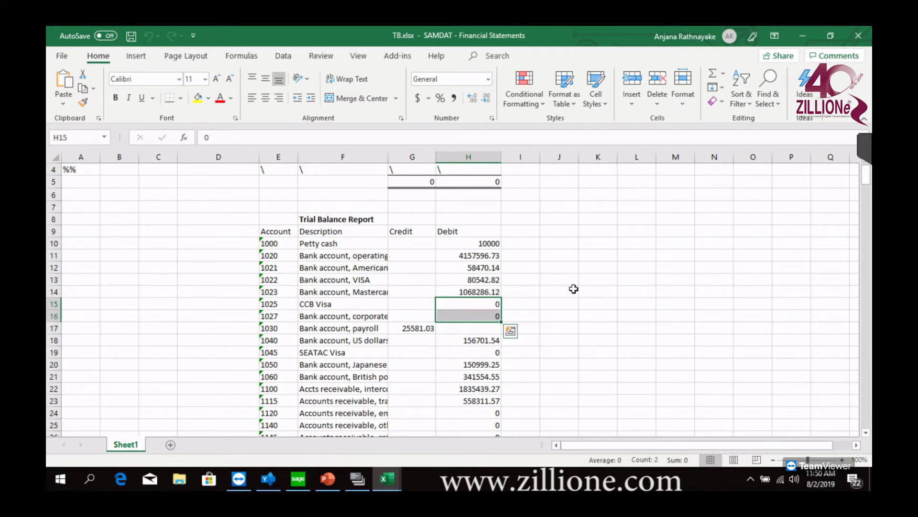
{"action": "scroll", "coordinate": [573, 292], "scroll_direction": "up", "scroll_amount": 3}
{"action": "left_click", "coordinate": [163, 182]}
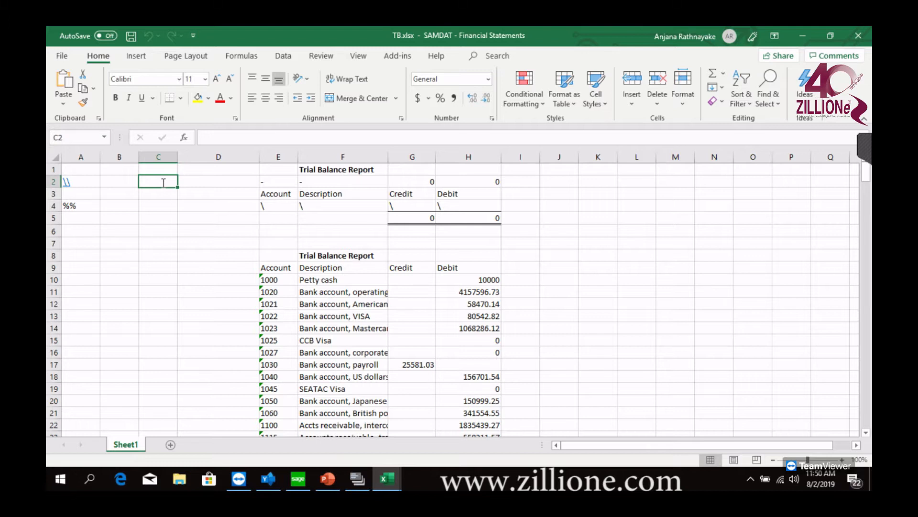
{"action": "type", "text": "Z"}
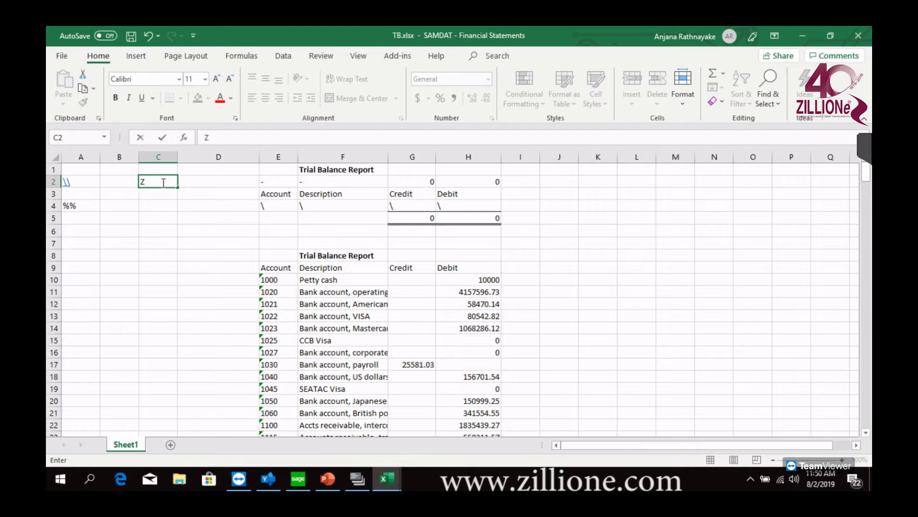
{"action": "left_click", "coordinate": [158, 224]}
{"action": "left_click", "coordinate": [155, 181]}
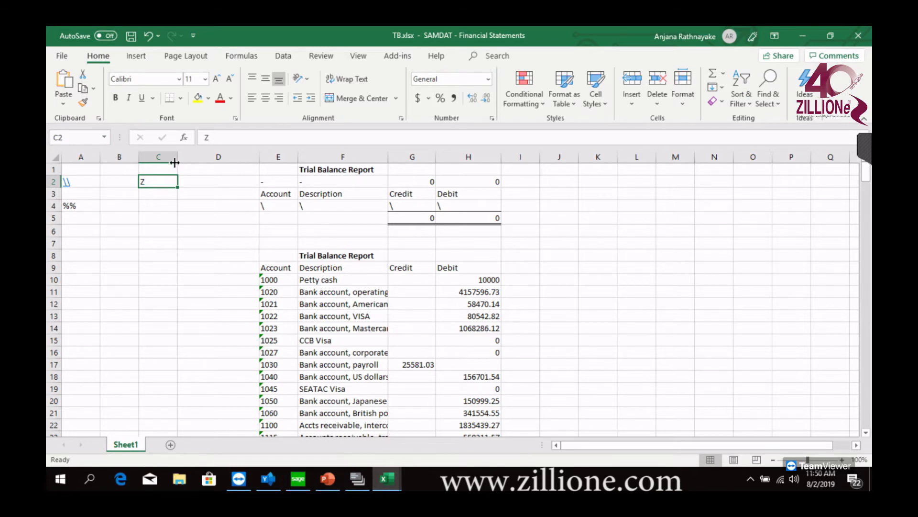
Regenerate the trial balance with FR View using the default options and review the output through to its totals row
{"action": "left_click", "coordinate": [408, 59]}
{"action": "left_click", "coordinate": [76, 74]}
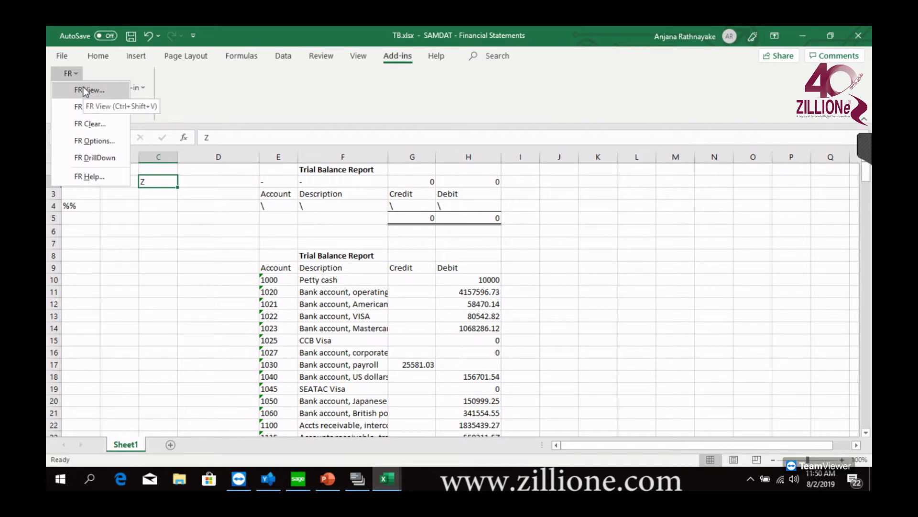
{"action": "left_click", "coordinate": [83, 88]}
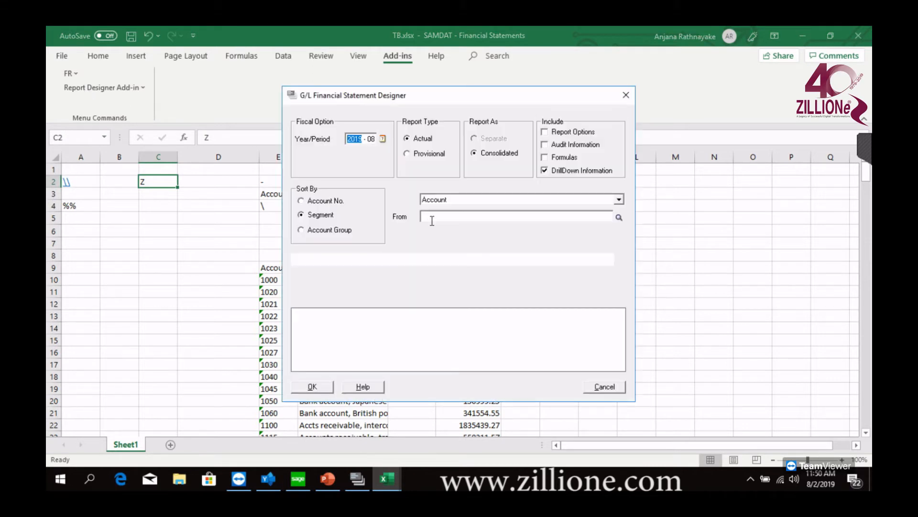
{"action": "left_click", "coordinate": [312, 386]}
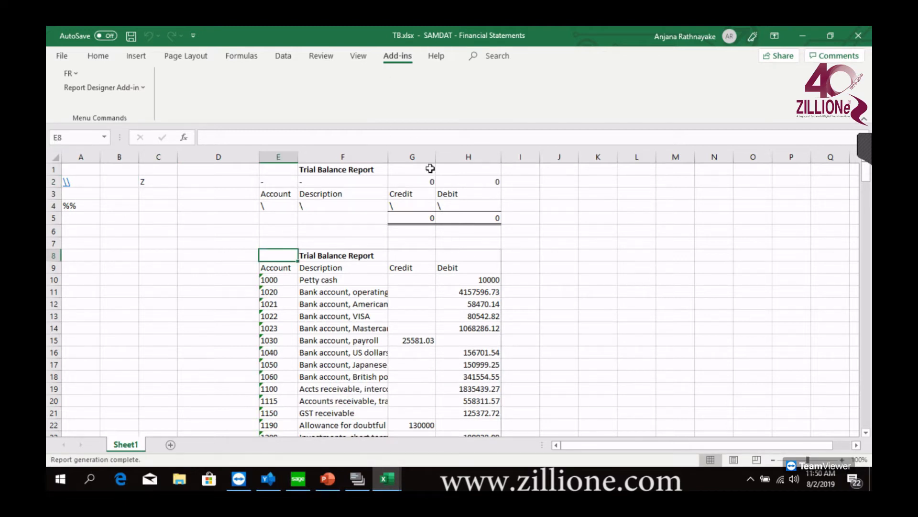
{"action": "scroll", "coordinate": [481, 292], "scroll_direction": "down", "scroll_amount": 9}
{"action": "scroll", "coordinate": [494, 340], "scroll_direction": "down", "scroll_amount": 18}
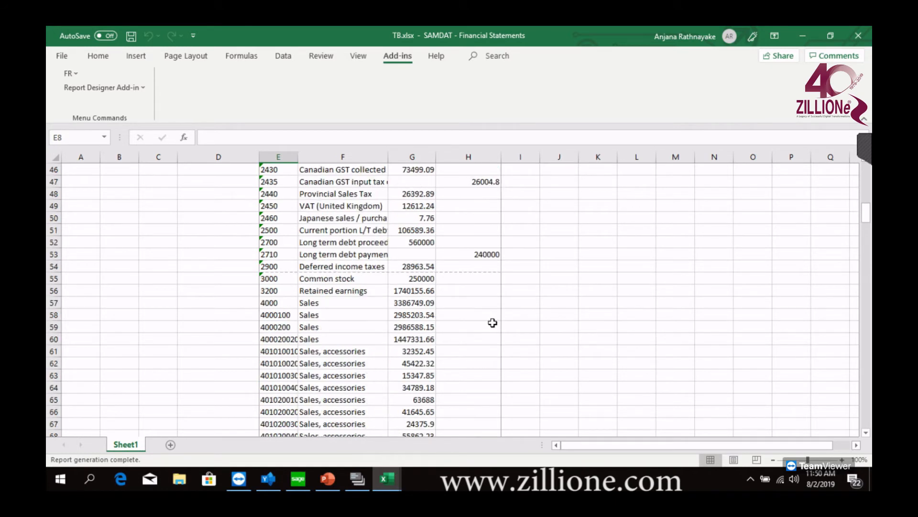
{"action": "scroll", "coordinate": [493, 321], "scroll_direction": "down", "scroll_amount": 20}
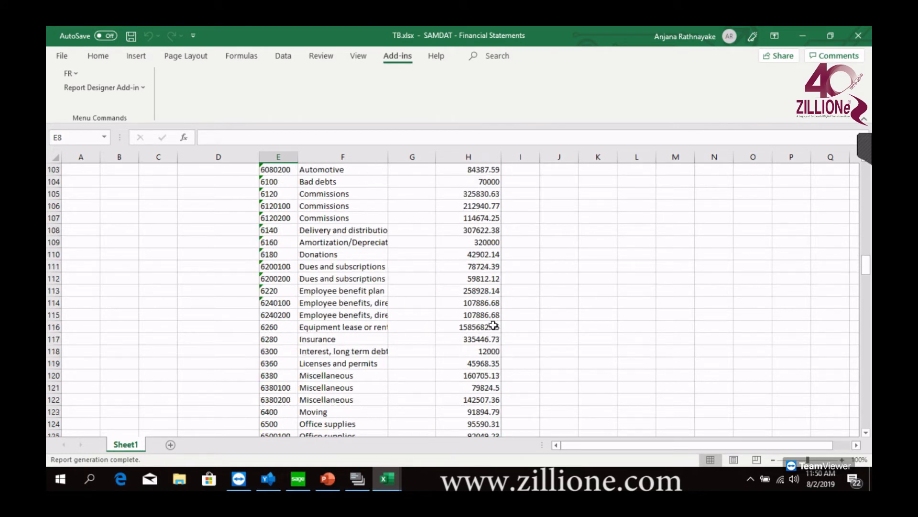
{"action": "scroll", "coordinate": [496, 307], "scroll_direction": "up", "scroll_amount": 4}
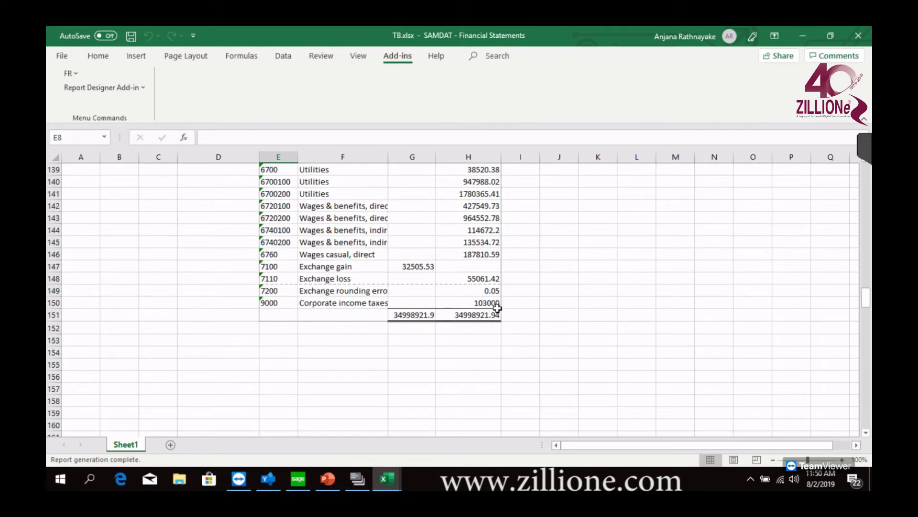
{"action": "scroll", "coordinate": [519, 317], "scroll_direction": "up", "scroll_amount": 20}
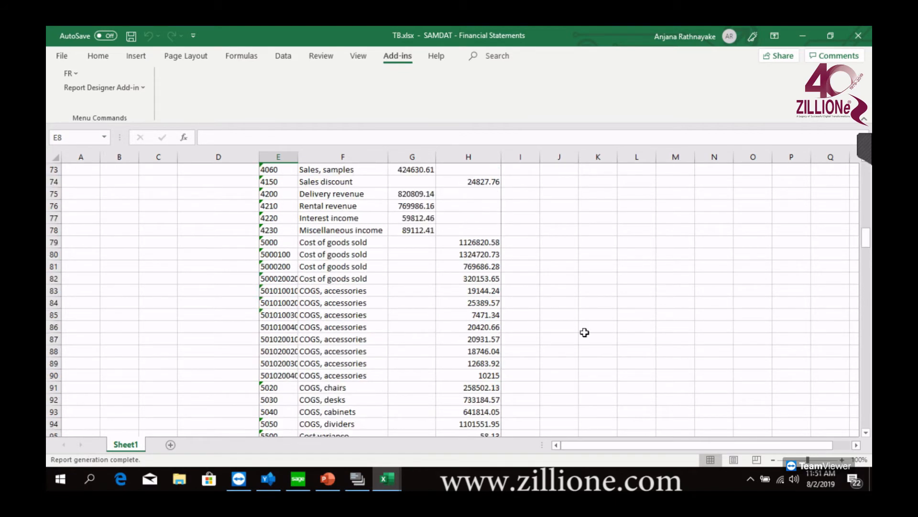
{"action": "scroll", "coordinate": [586, 322], "scroll_direction": "up", "scroll_amount": 10}
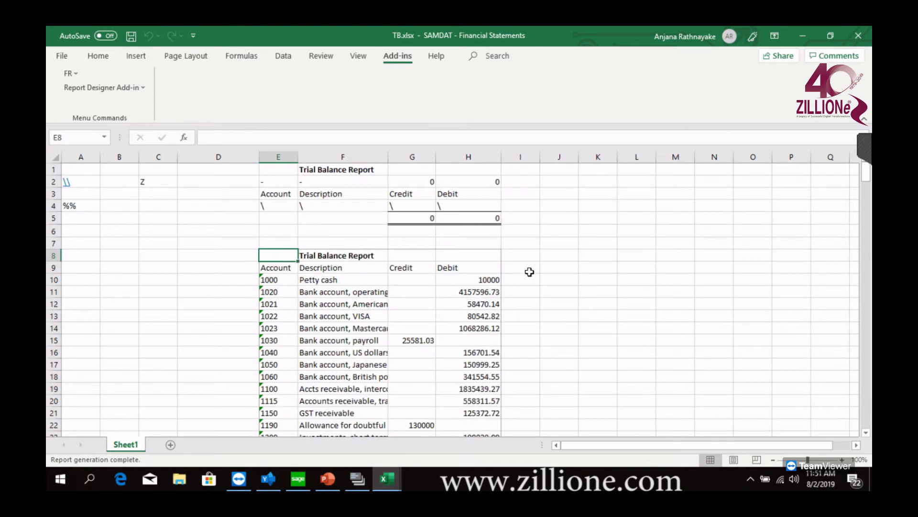
Start an account selection criterion for cell B2 with FR Paste and add the ACCTGRPCOD (Account Group Code) column to it
{"action": "left_click", "coordinate": [127, 179]}
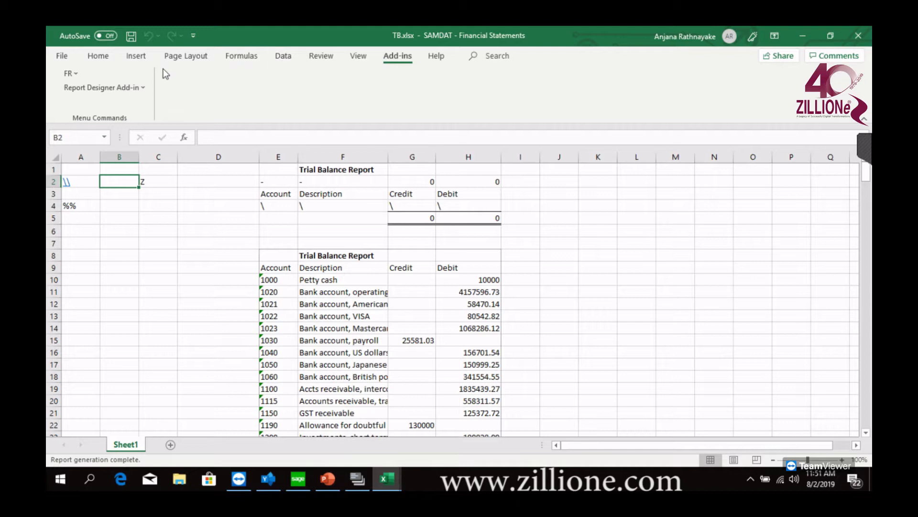
{"action": "left_click", "coordinate": [71, 74]}
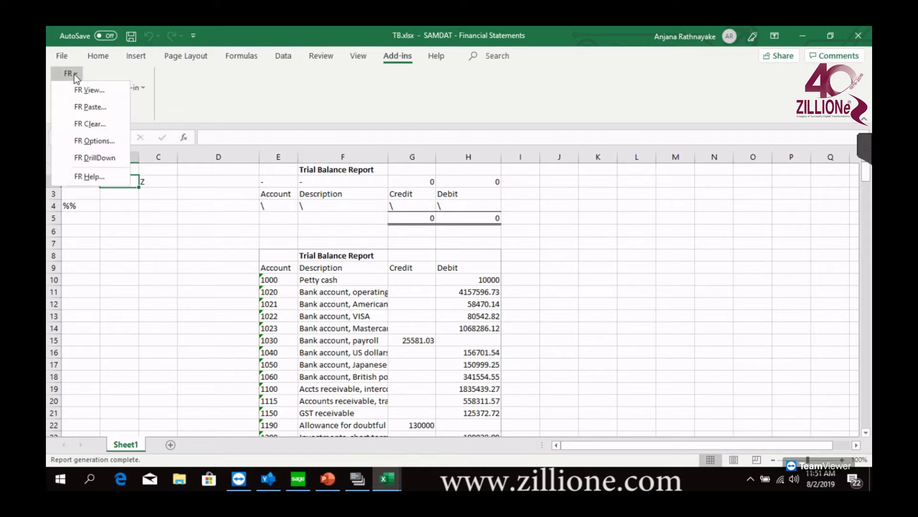
{"action": "left_click", "coordinate": [94, 109]}
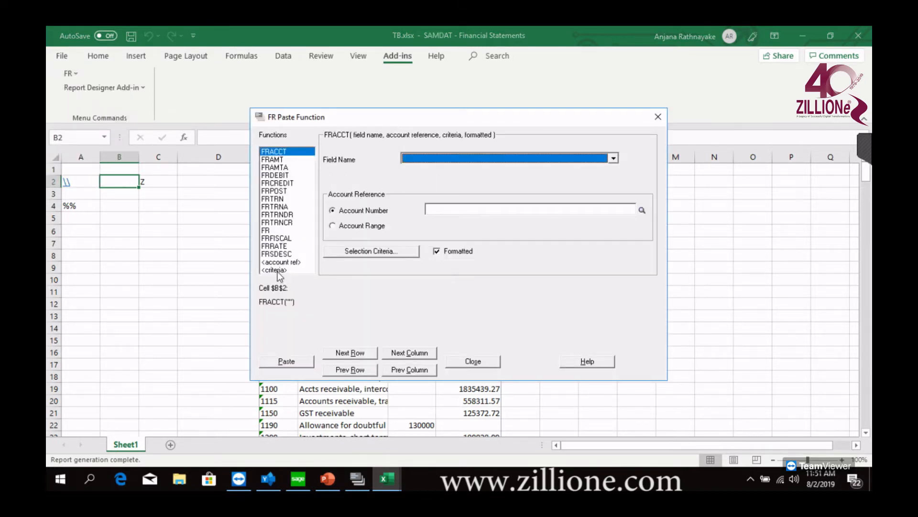
{"action": "left_click", "coordinate": [278, 271]}
{"action": "left_click", "coordinate": [404, 188]}
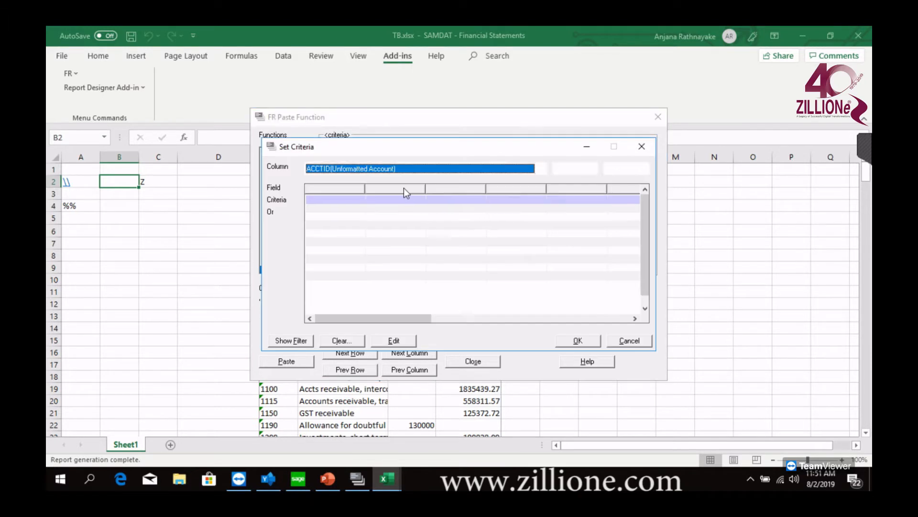
{"action": "left_click", "coordinate": [435, 168]}
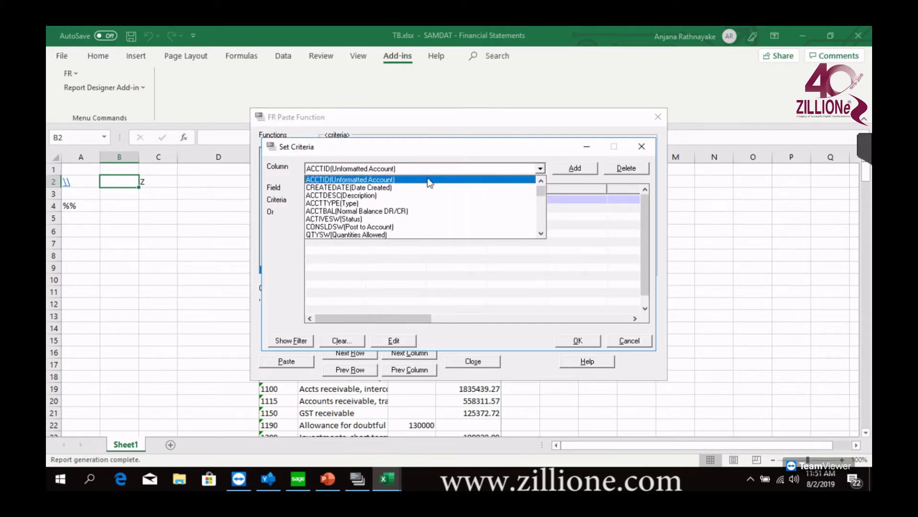
{"action": "scroll", "coordinate": [367, 204], "scroll_direction": "down", "scroll_amount": 3}
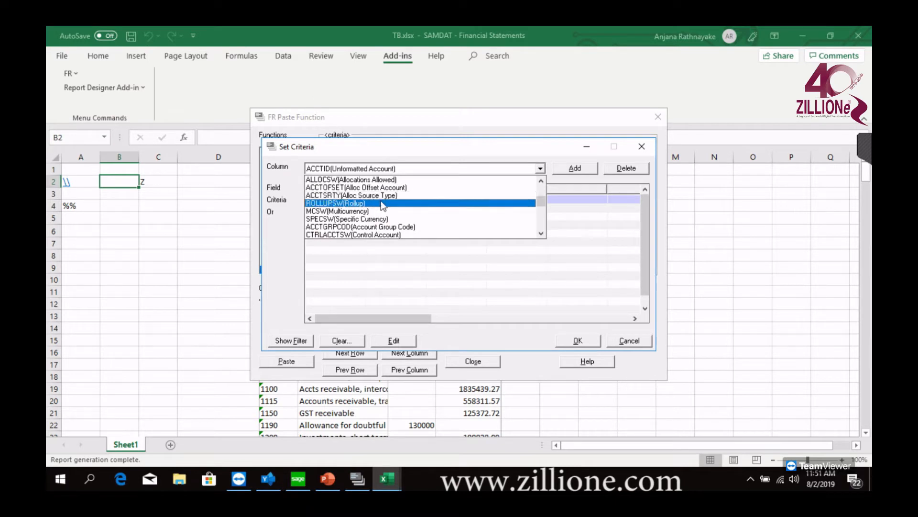
{"action": "left_click", "coordinate": [378, 227]}
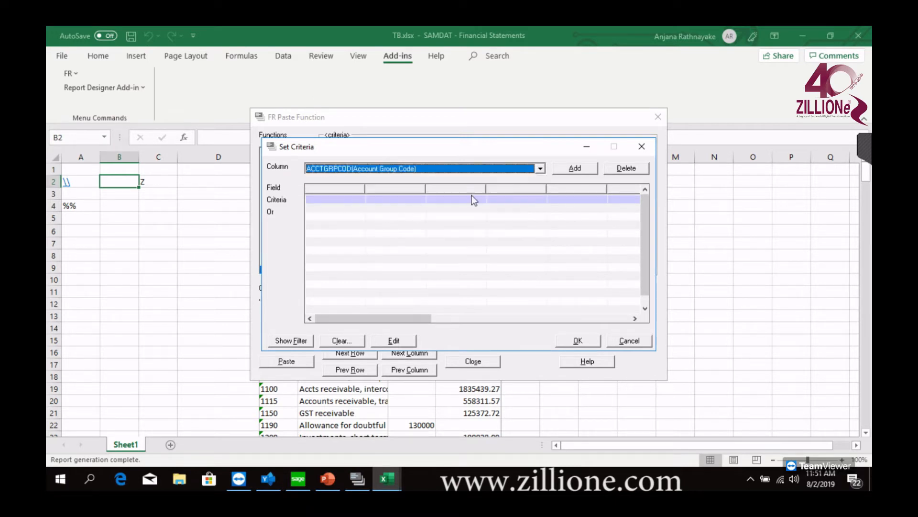
{"action": "left_click", "coordinate": [580, 169]}
Set the account group code criterion to = 01, paste it into cell B2 and close FR Paste Function
{"action": "double_click", "coordinate": [351, 201]}
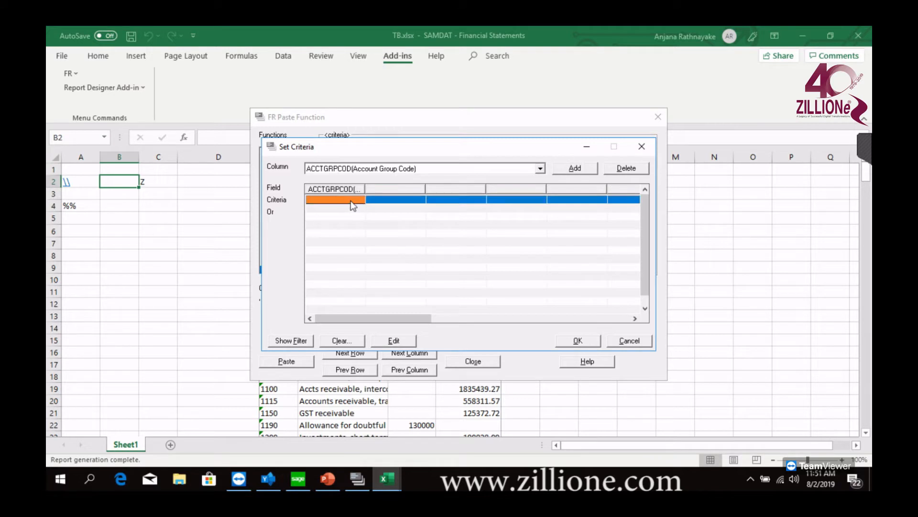
{"action": "left_click", "coordinate": [371, 258]}
{"action": "type", "text": "01"}
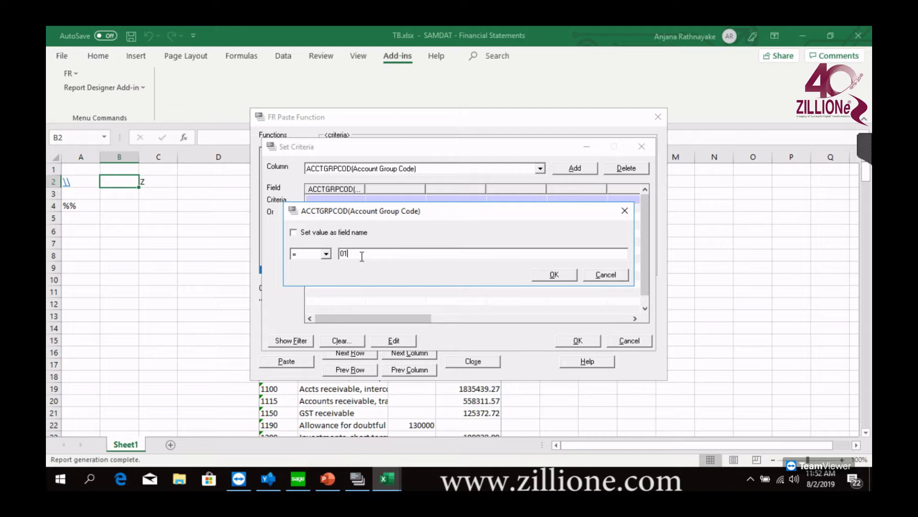
{"action": "left_click", "coordinate": [555, 276]}
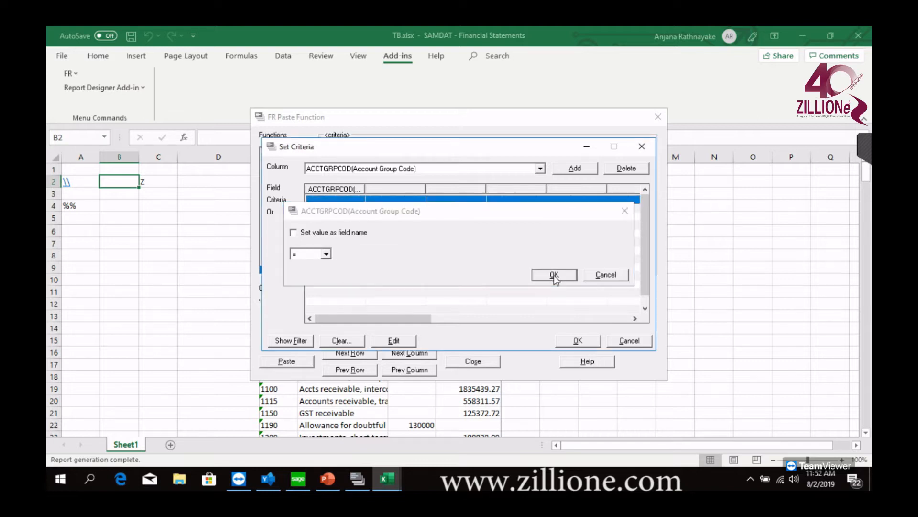
{"action": "left_click", "coordinate": [578, 340]}
{"action": "left_click", "coordinate": [287, 362]}
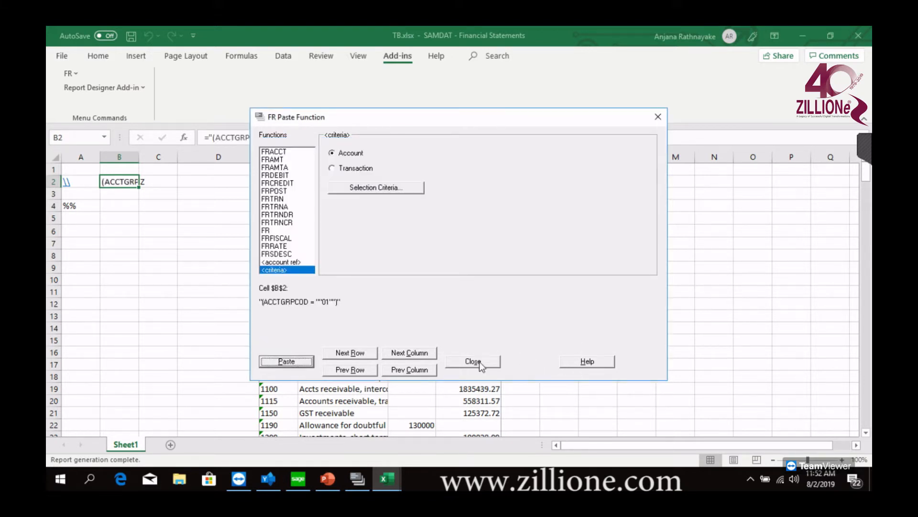
{"action": "left_click", "coordinate": [479, 362]}
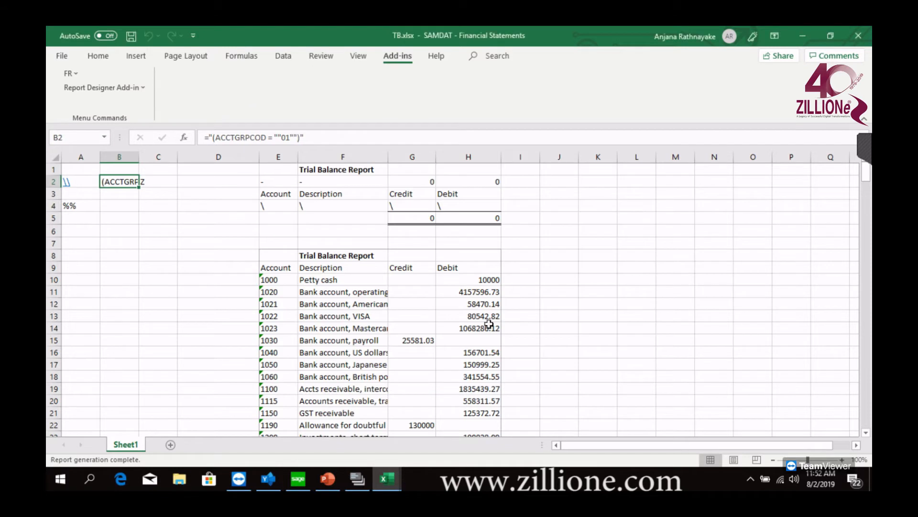
Regenerate the trial balance with FR View and highlight the listed accounts and descriptions in E10:F19
{"action": "left_click", "coordinate": [77, 77]}
{"action": "left_click", "coordinate": [90, 93]}
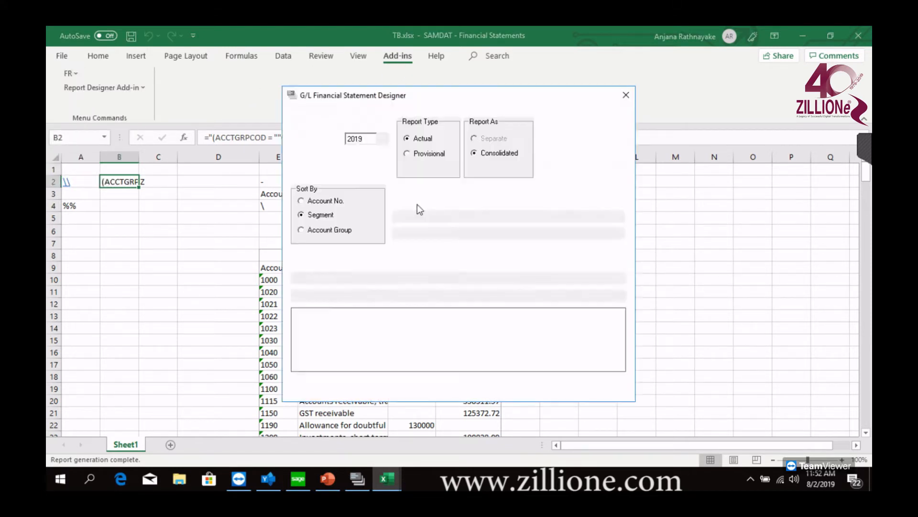
{"action": "left_click", "coordinate": [314, 385]}
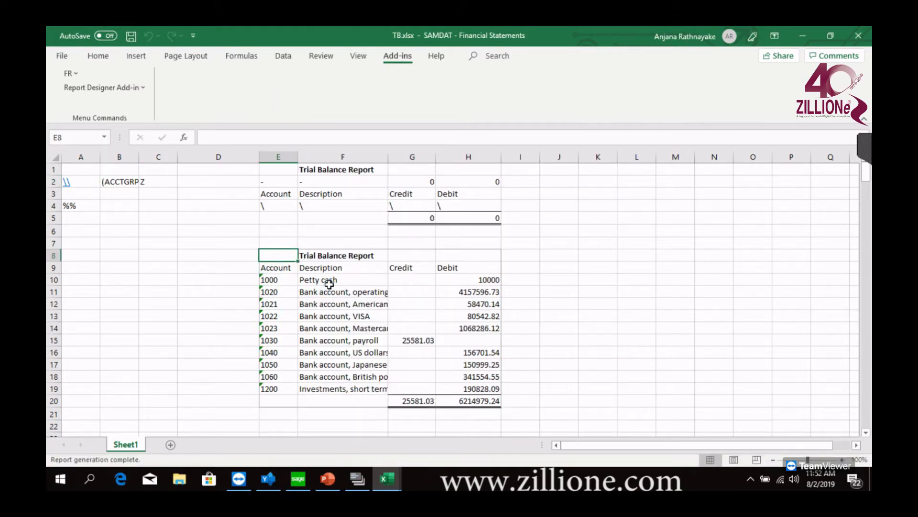
{"action": "left_click", "coordinate": [294, 282]}
{"action": "left_click_drag", "start_coordinate": [293, 283], "coordinate": [386, 390]}
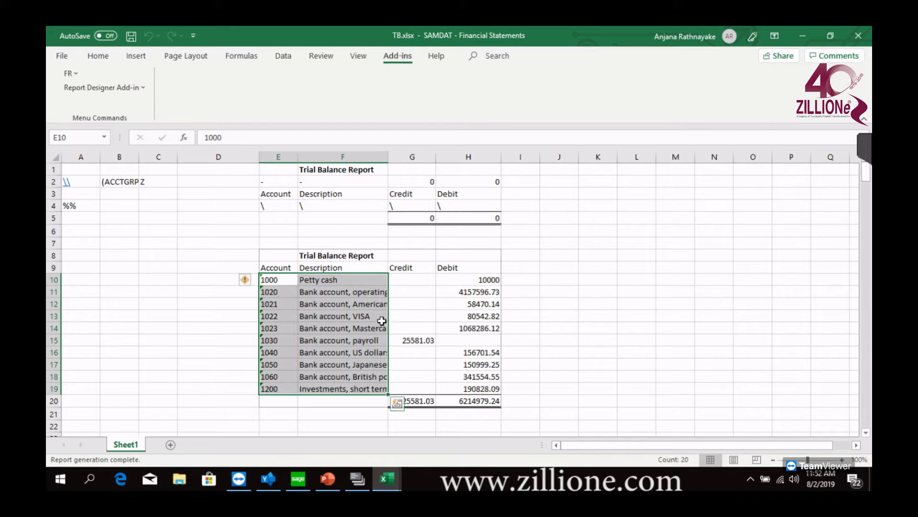
Review the %% entry in A4 and the account group criterion in B2, and clear the criterion from B2
{"action": "left_click", "coordinate": [81, 206]}
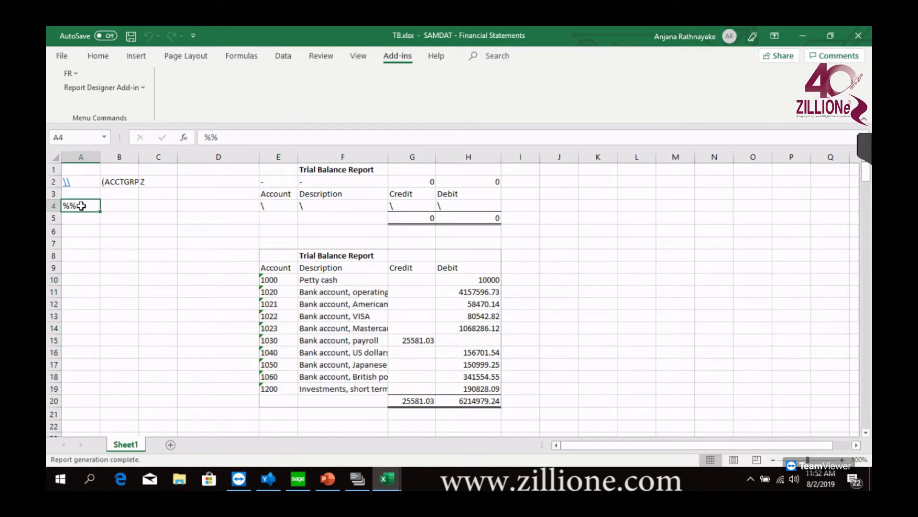
{"action": "left_click", "coordinate": [114, 183]}
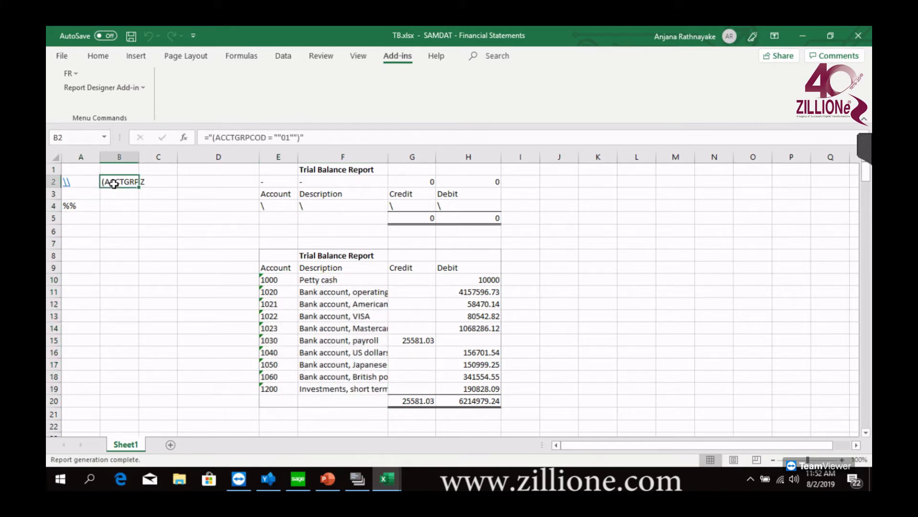
{"action": "left_click", "coordinate": [83, 206]}
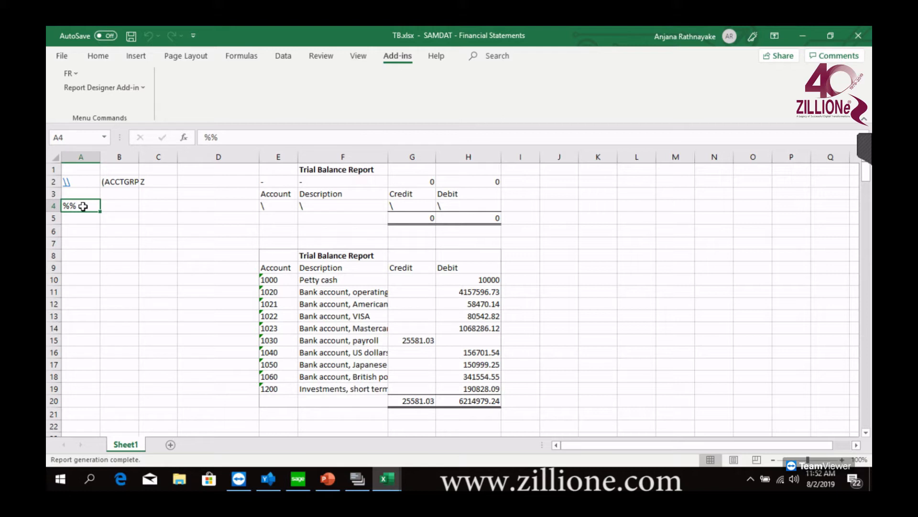
{"action": "left_click", "coordinate": [129, 182]}
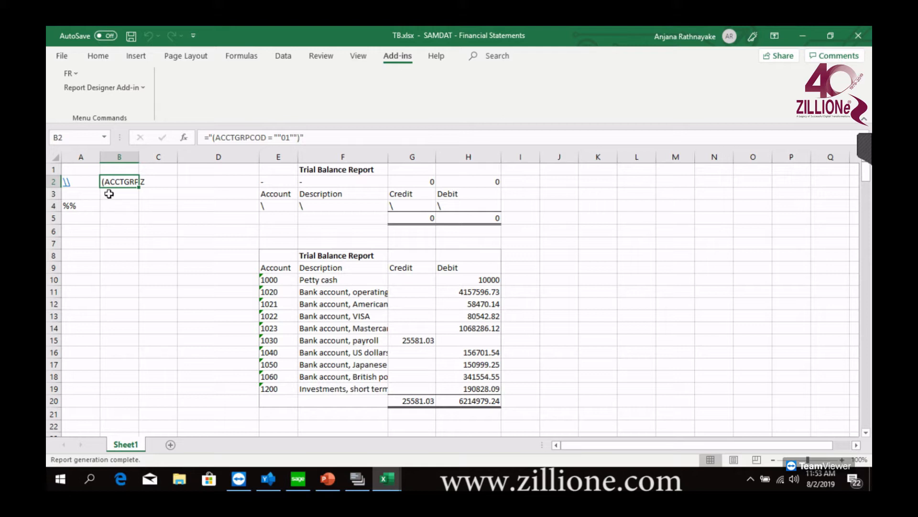
{"action": "key", "text": "Delete"}
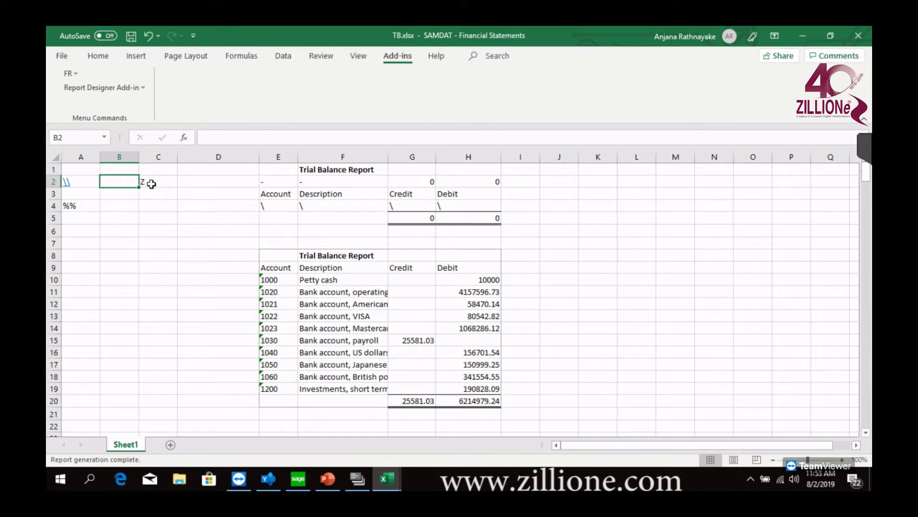
Clear the Z entry from cell C2 and re-enter %% in cell A4
{"action": "left_click", "coordinate": [147, 183]}
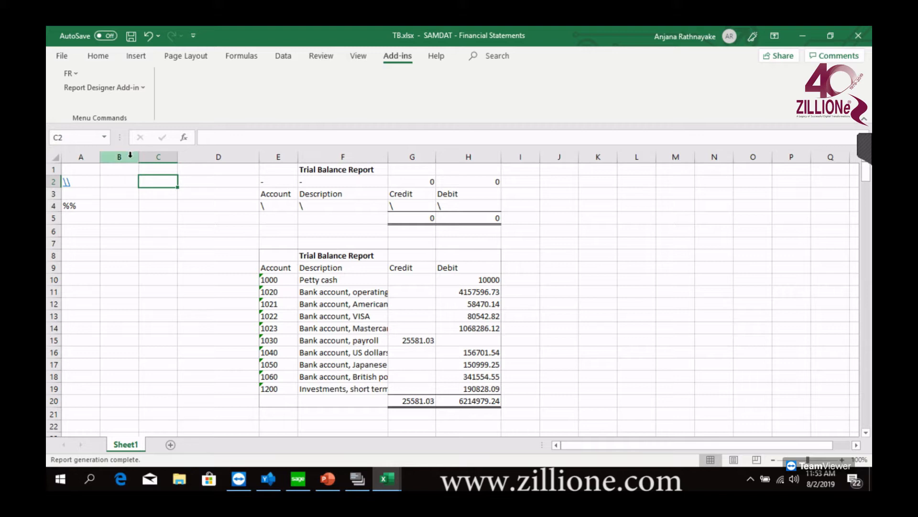
{"action": "left_click", "coordinate": [81, 208]}
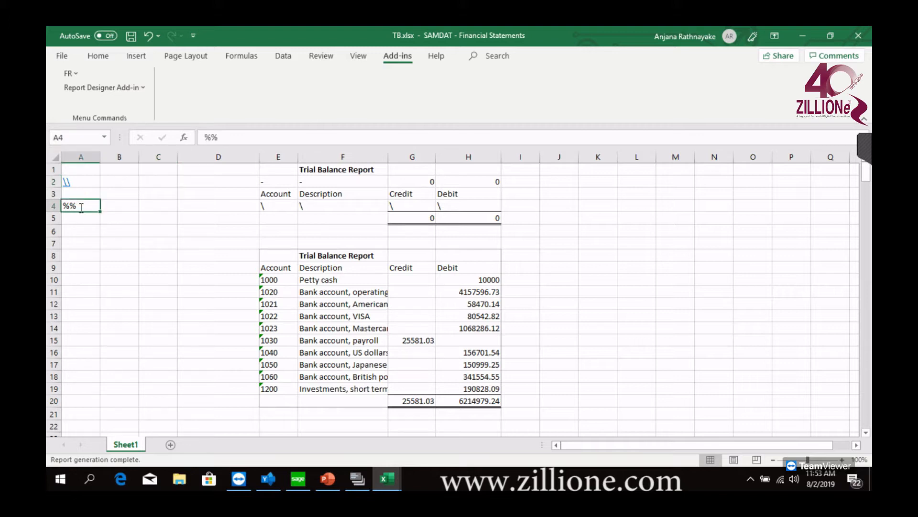
{"action": "key", "text": "BackSpace"}
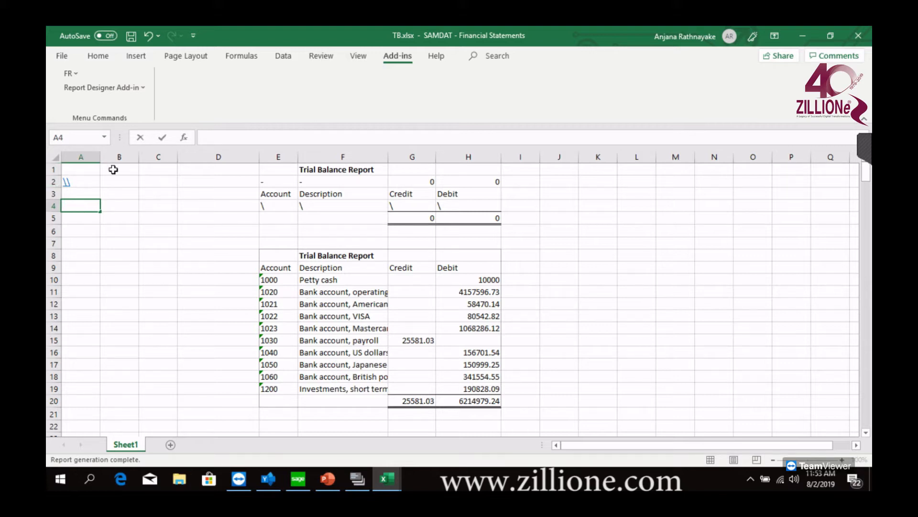
{"action": "type", "text": "%%"}
Finish the A4 entry and regenerate the trial balance with FR View, keeping the existing report options
{"action": "left_click", "coordinate": [72, 74]}
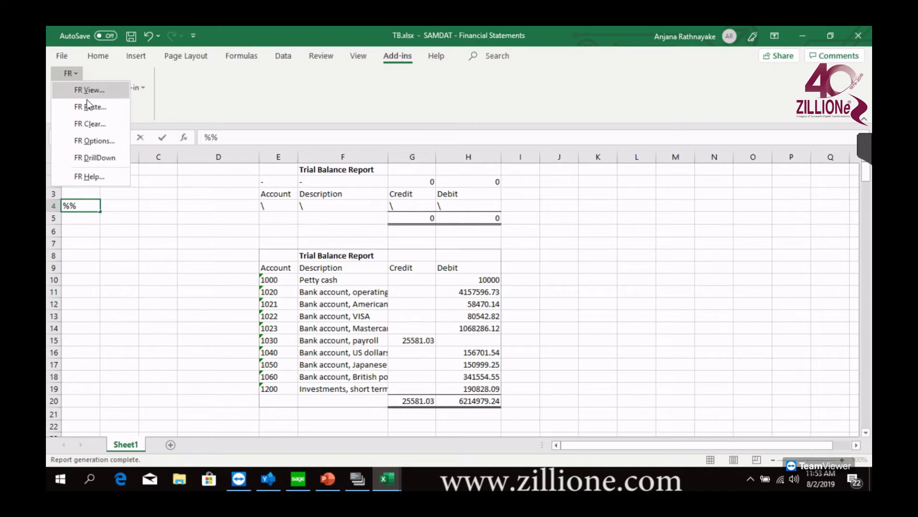
{"action": "left_click", "coordinate": [94, 89]}
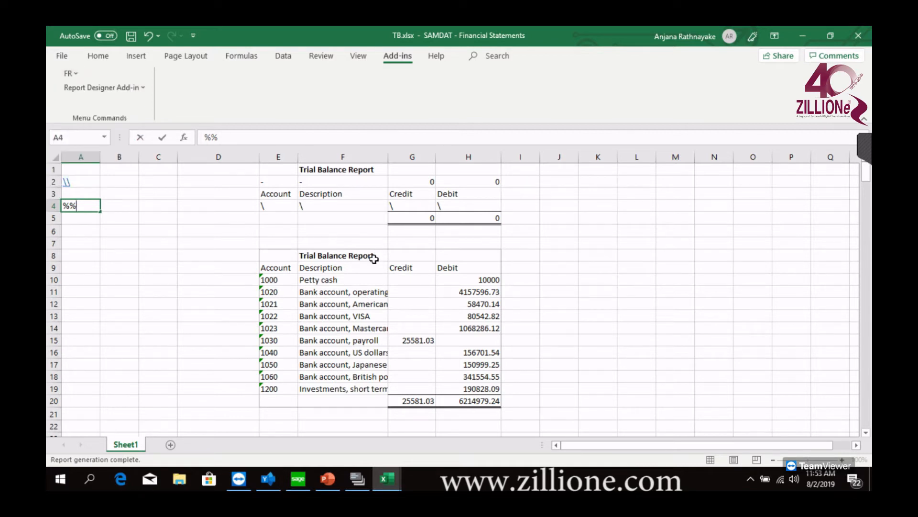
{"action": "left_click", "coordinate": [72, 75]}
{"action": "left_click", "coordinate": [93, 90]}
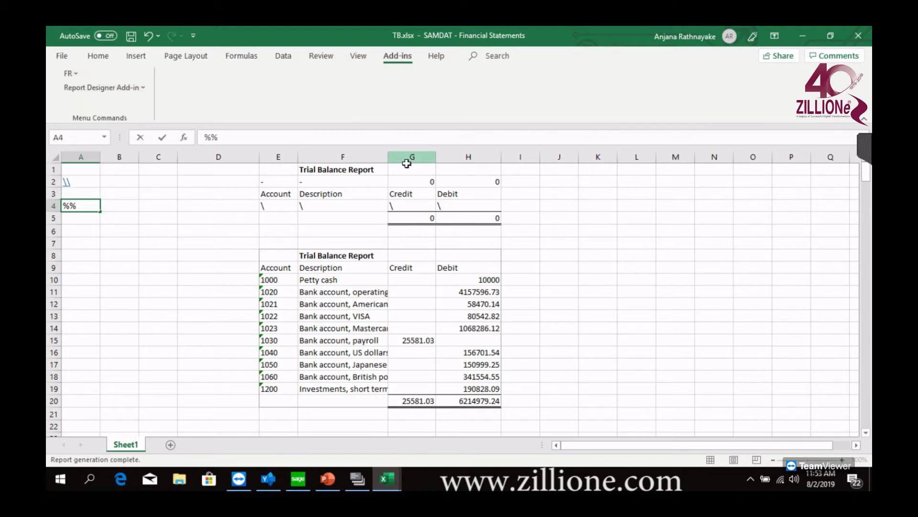
{"action": "left_click", "coordinate": [192, 268]}
{"action": "left_click", "coordinate": [70, 74]}
{"action": "left_click", "coordinate": [87, 92]}
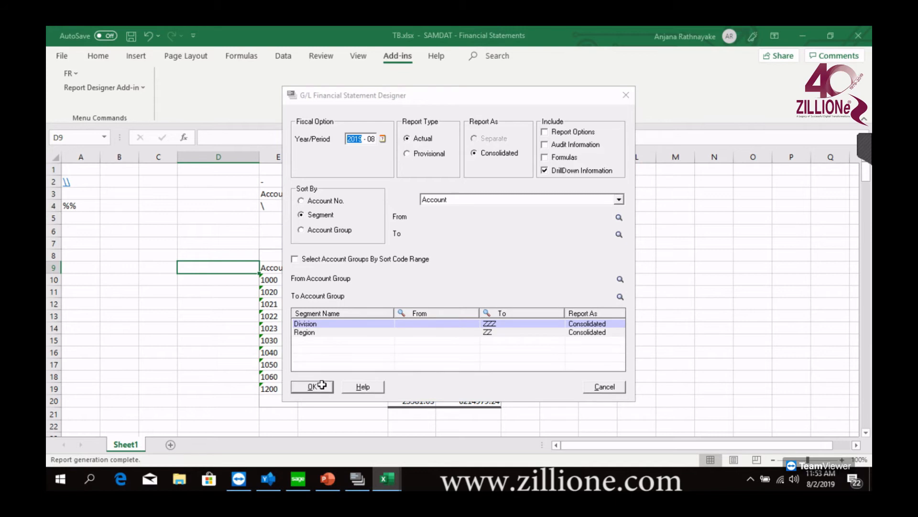
{"action": "left_click", "coordinate": [312, 386]}
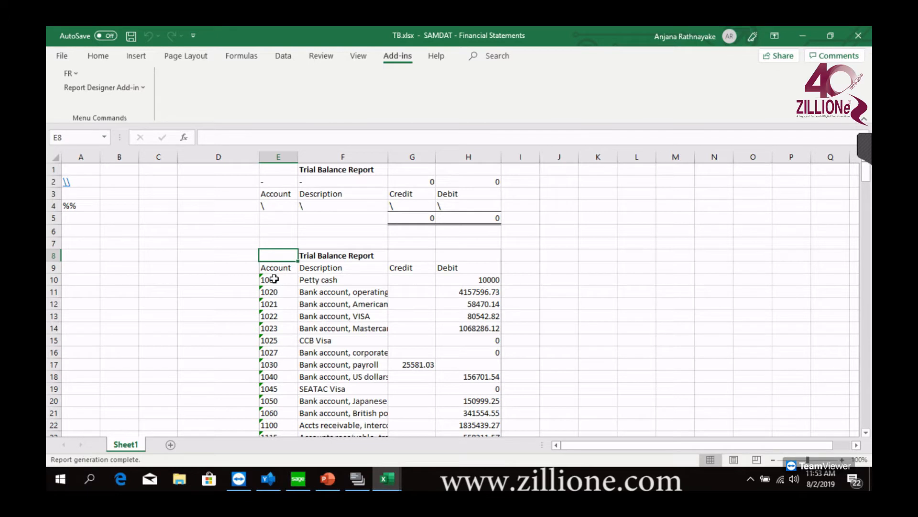
Highlight the report rows for accounts 1000 to 1023 in E10:H14
{"action": "left_click_drag", "start_coordinate": [274, 281], "coordinate": [285, 331]}
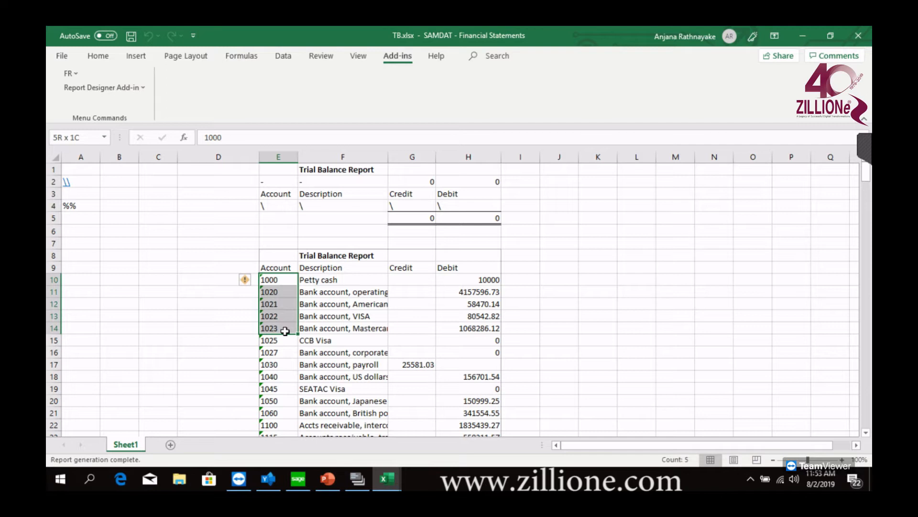
{"action": "left_click_drag", "start_coordinate": [285, 331], "coordinate": [492, 329]}
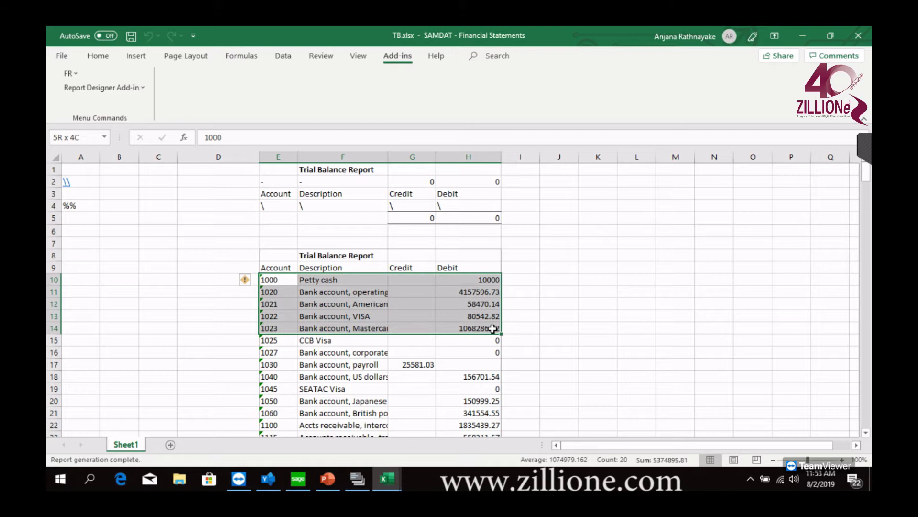
{"action": "left_click_drag", "start_coordinate": [492, 328], "coordinate": [492, 328]}
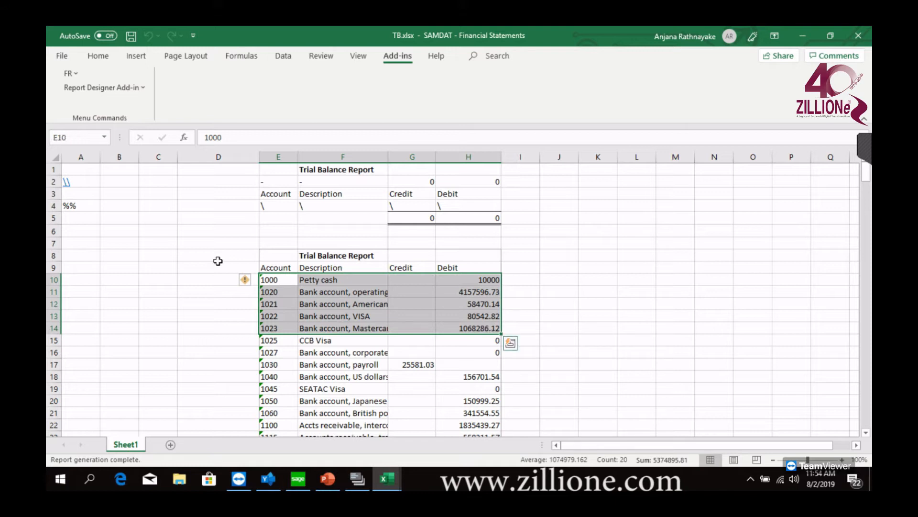
Try to replace the %% entry in cell A4 with 1000:
{"action": "double_click", "coordinate": [82, 207]}
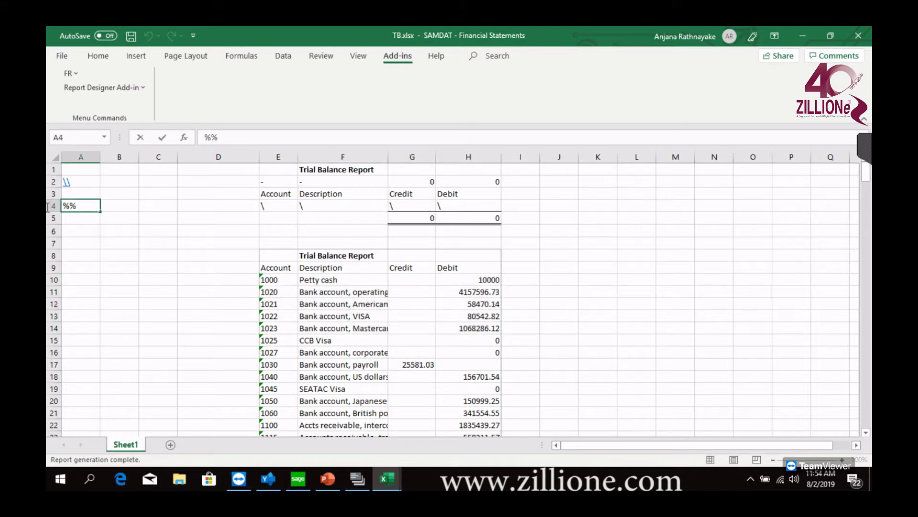
{"action": "left_click_drag", "start_coordinate": [83, 207], "coordinate": [48, 207]}
{"action": "type", "text": "1000"}
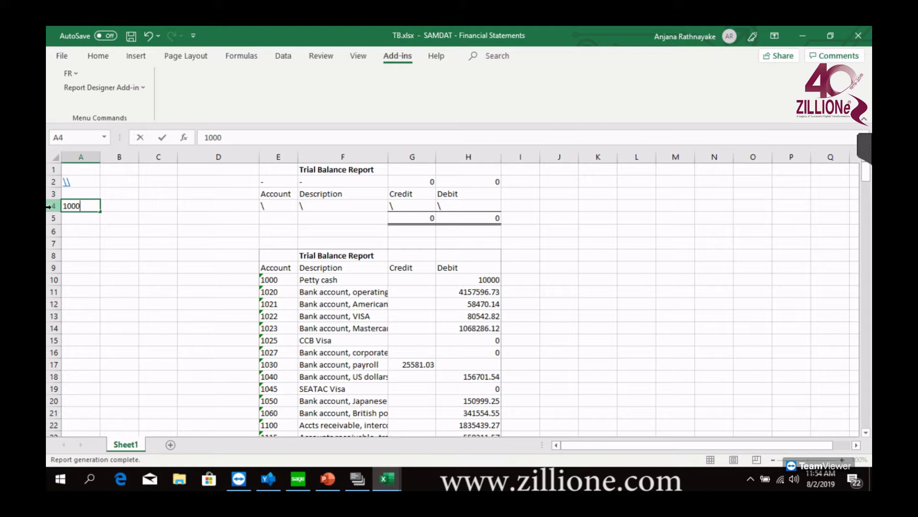
{"action": "type", "text": ":"}
{"action": "left_click", "coordinate": [74, 288]}
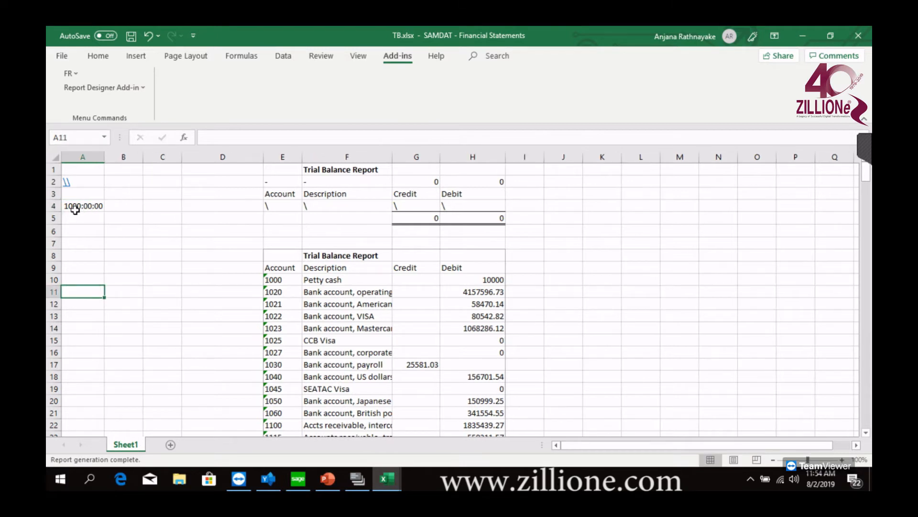
Set the number format of cell A4 to Text
{"action": "left_click", "coordinate": [91, 205]}
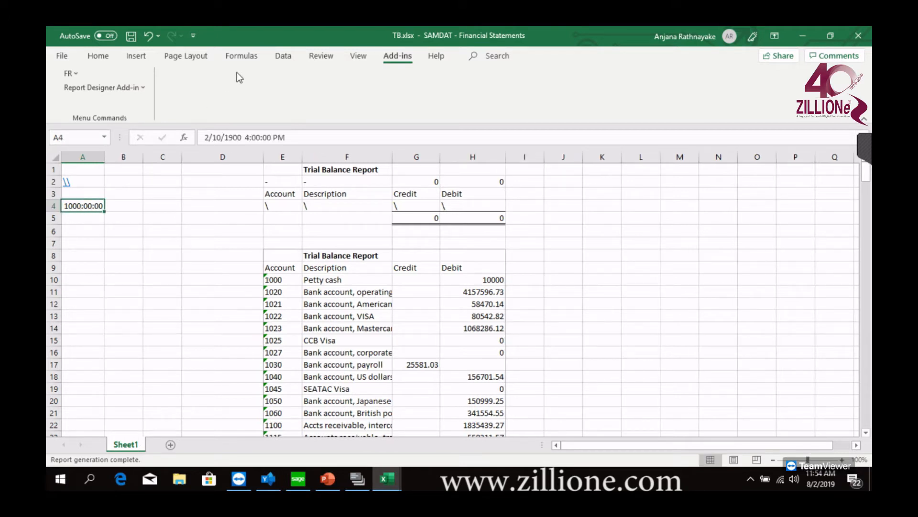
{"action": "left_click", "coordinate": [103, 58]}
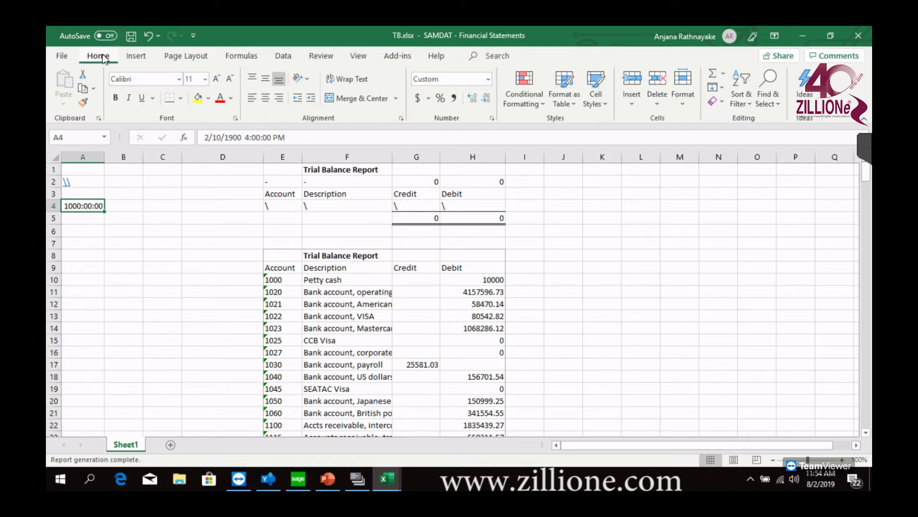
{"action": "left_click", "coordinate": [487, 80]}
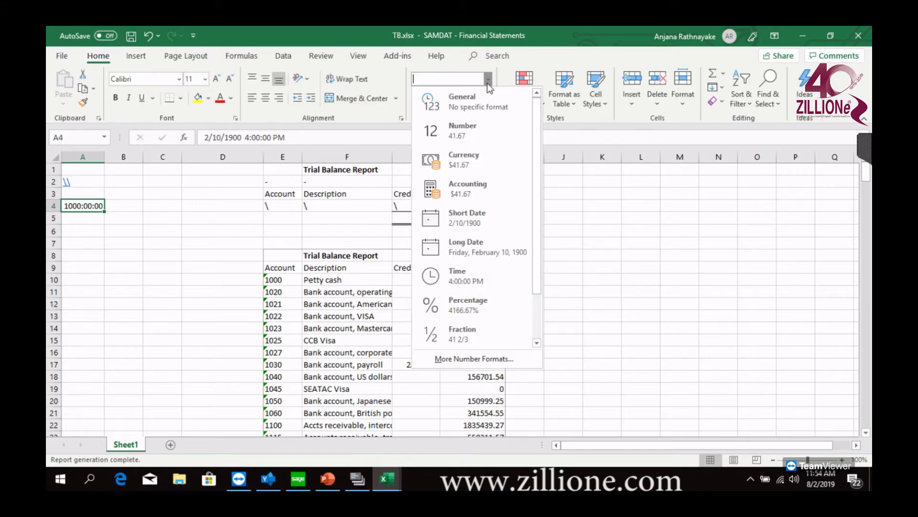
{"action": "scroll", "coordinate": [529, 321], "scroll_direction": "down", "scroll_amount": 2}
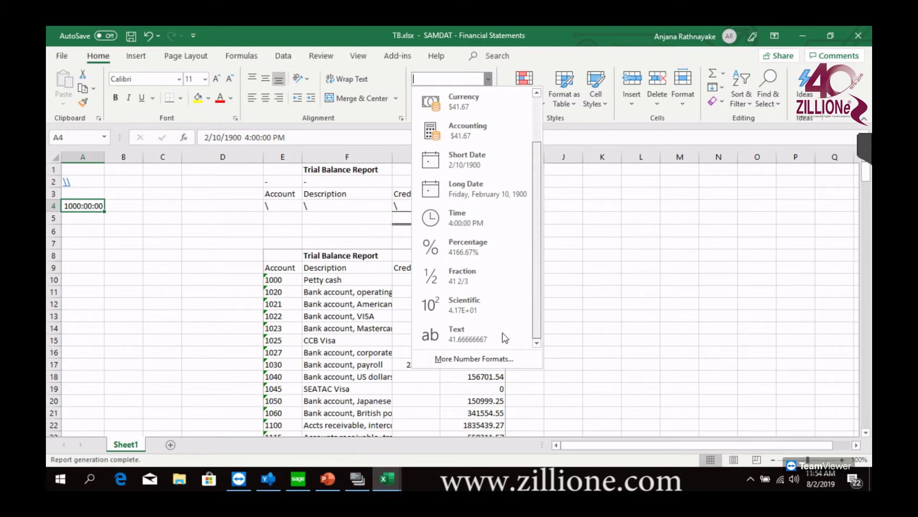
{"action": "left_click", "coordinate": [501, 333]}
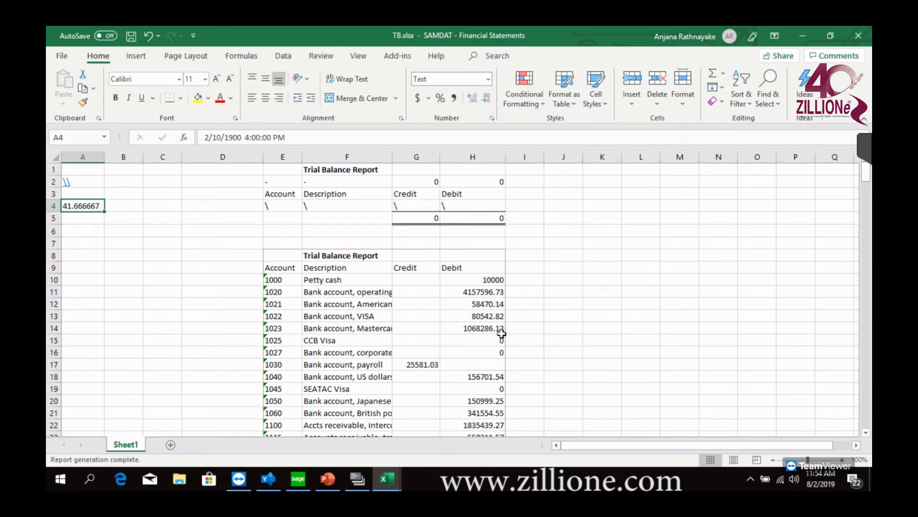
Enter the account range 1000:1023 in cell A4
{"action": "left_click", "coordinate": [68, 230]}
{"action": "left_click", "coordinate": [87, 205]}
{"action": "double_click", "coordinate": [98, 207]}
{"action": "left_click_drag", "start_coordinate": [103, 219], "coordinate": [63, 206]}
{"action": "type", "text": "1000:"}
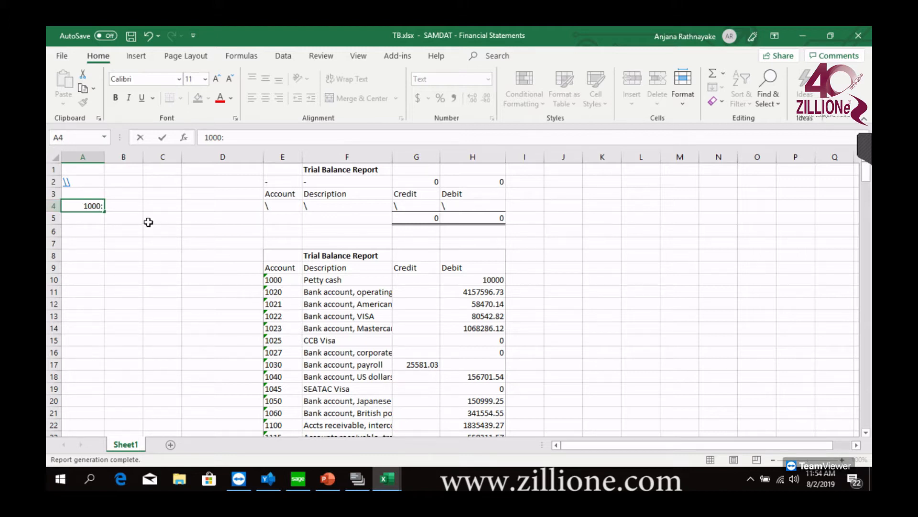
{"action": "type", "text": "1023"}
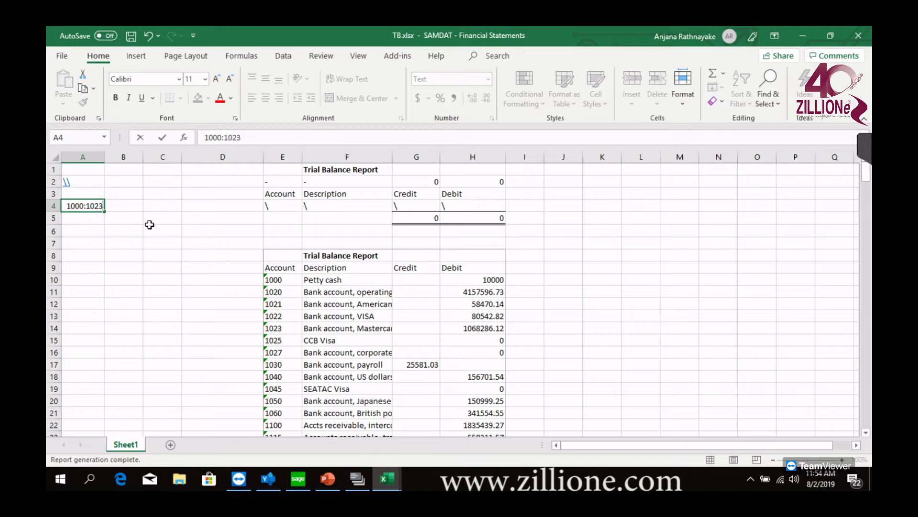
{"action": "left_click", "coordinate": [120, 245]}
{"action": "left_click", "coordinate": [102, 204]}
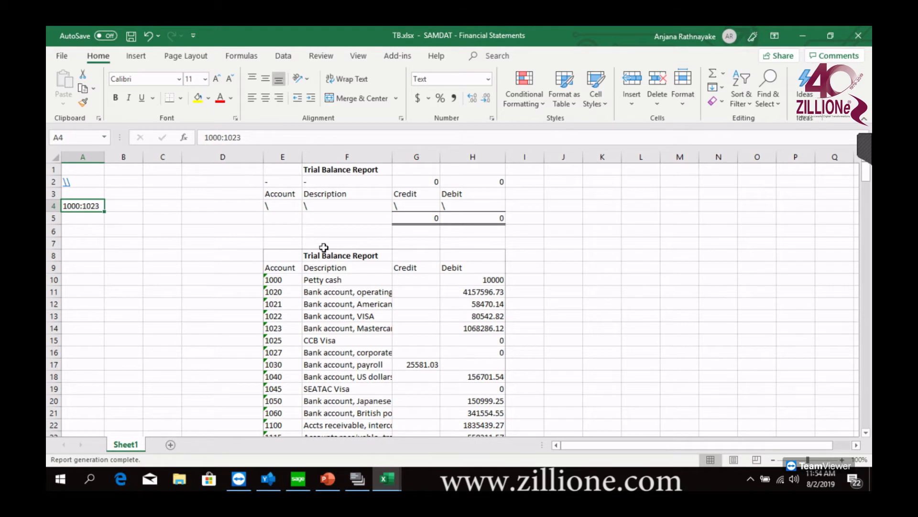
Regenerate the trial balance for the account range with FR View and check the first and last accounts listed
{"action": "left_click", "coordinate": [398, 55]}
{"action": "left_click", "coordinate": [72, 75]}
{"action": "left_click", "coordinate": [88, 91]}
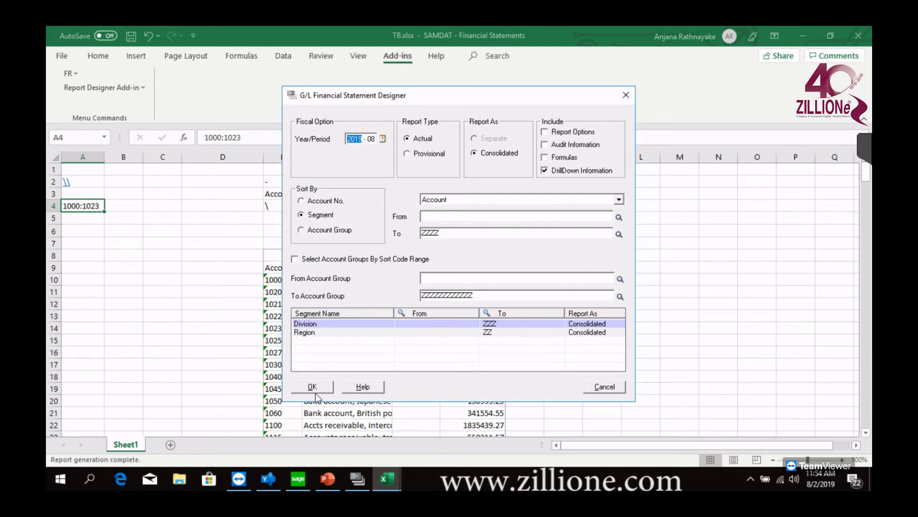
{"action": "left_click", "coordinate": [313, 387]}
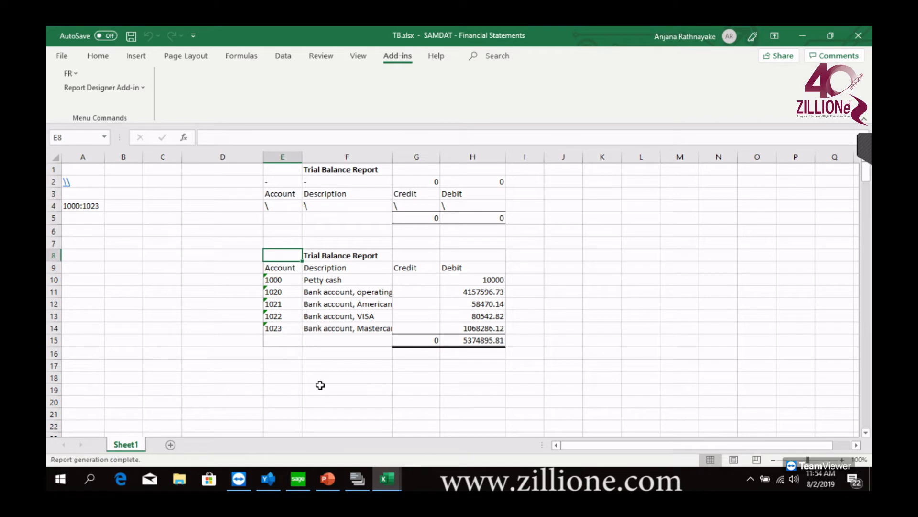
{"action": "left_click", "coordinate": [286, 281]}
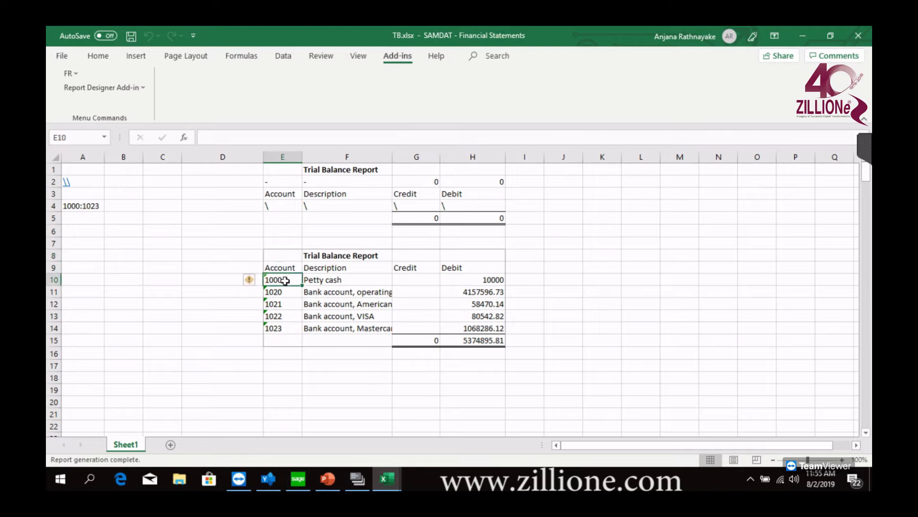
{"action": "left_click", "coordinate": [286, 329]}
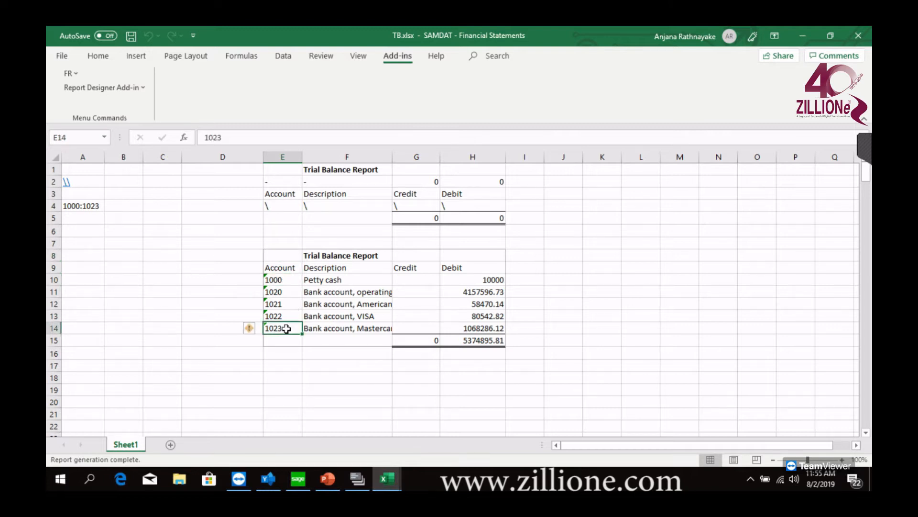
Change the account selection in cell A4 to the individual accounts 1000,1022
{"action": "left_click", "coordinate": [95, 206]}
{"action": "left_click_drag", "start_coordinate": [100, 206], "coordinate": [81, 211]}
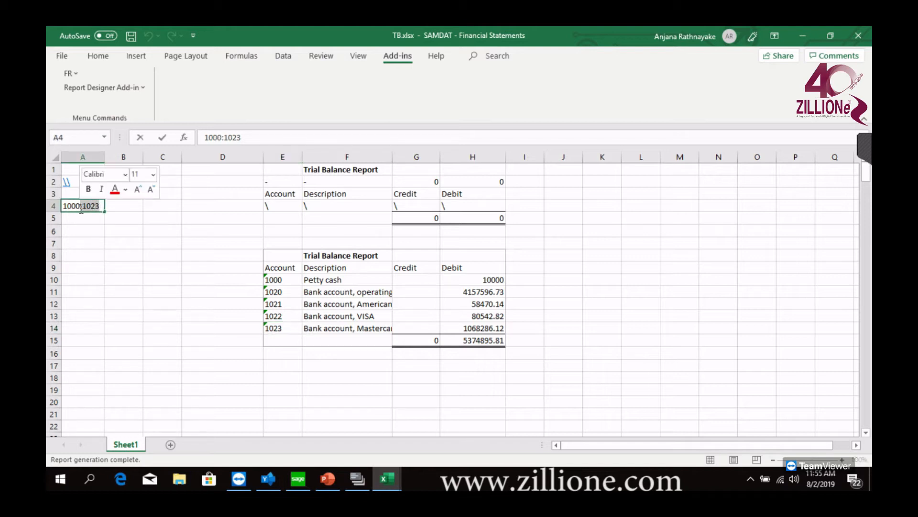
{"action": "key", "text": "BackSpace"}
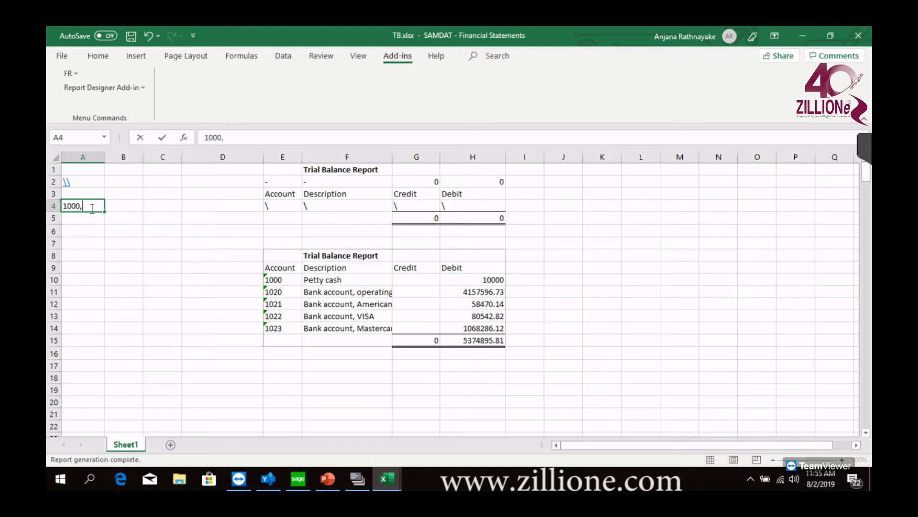
{"action": "type", "text": "1022"}
{"action": "left_click", "coordinate": [111, 255]}
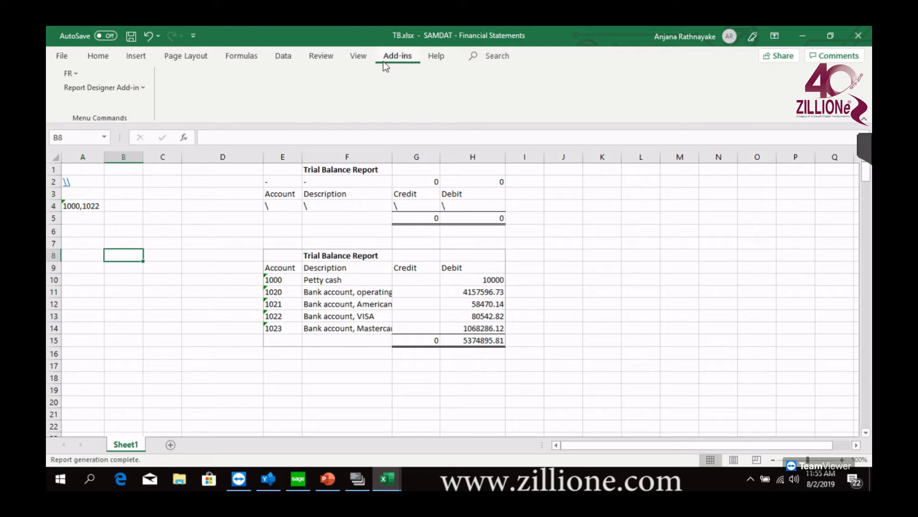
Regenerate the trial balance for accounts 1000 and 1022 with FR View
{"action": "left_click", "coordinate": [70, 75]}
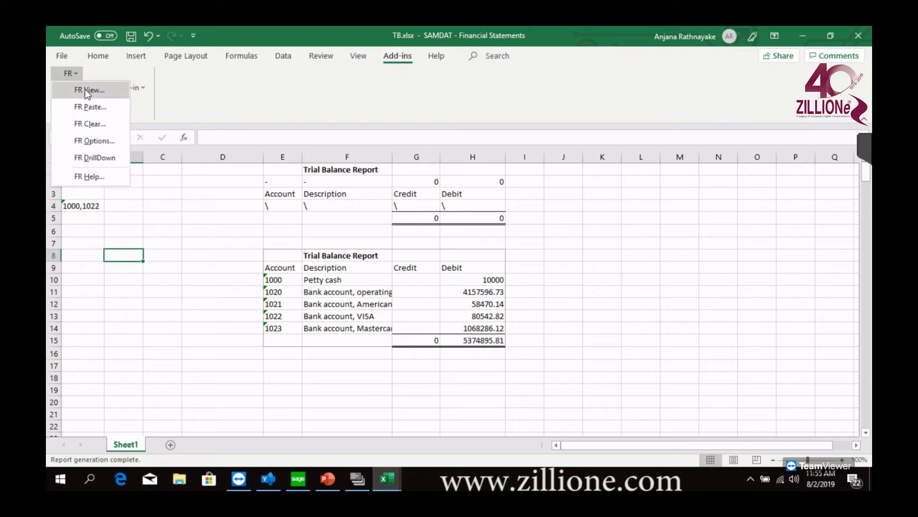
{"action": "left_click", "coordinate": [86, 88]}
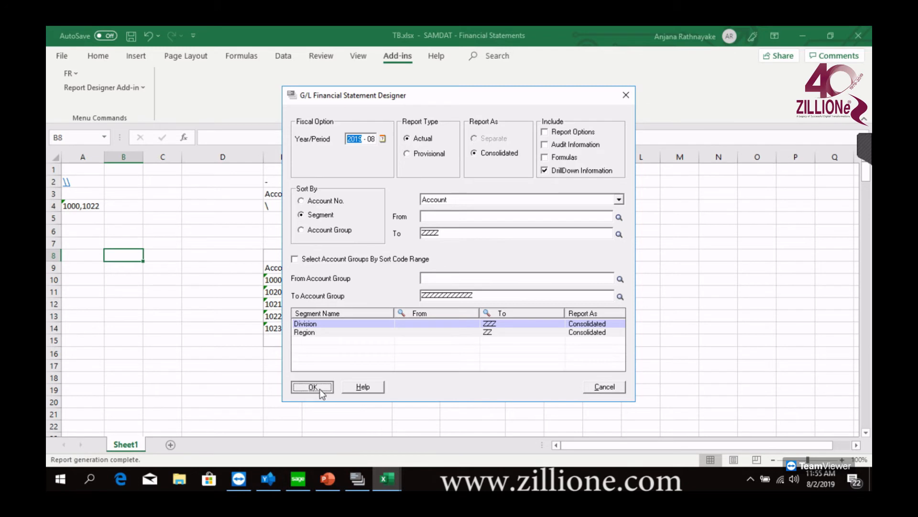
{"action": "left_click", "coordinate": [320, 389]}
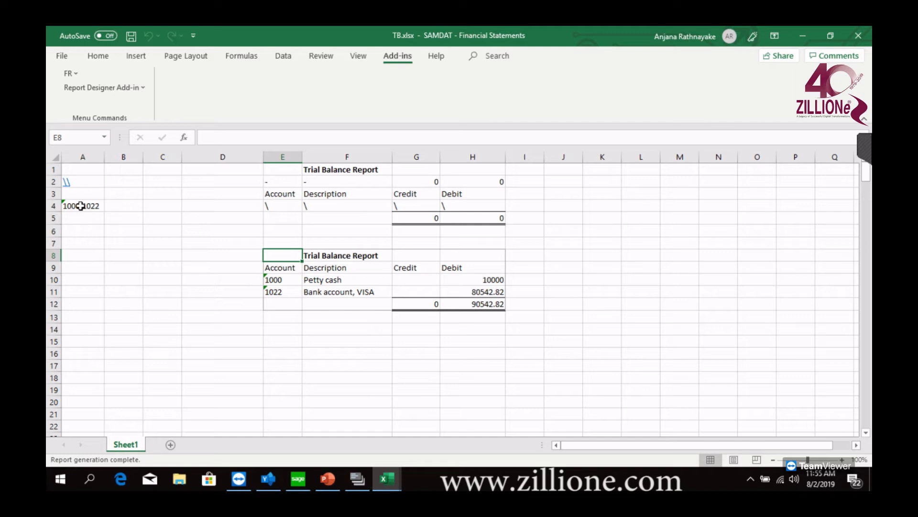
{"action": "left_click", "coordinate": [81, 74]}
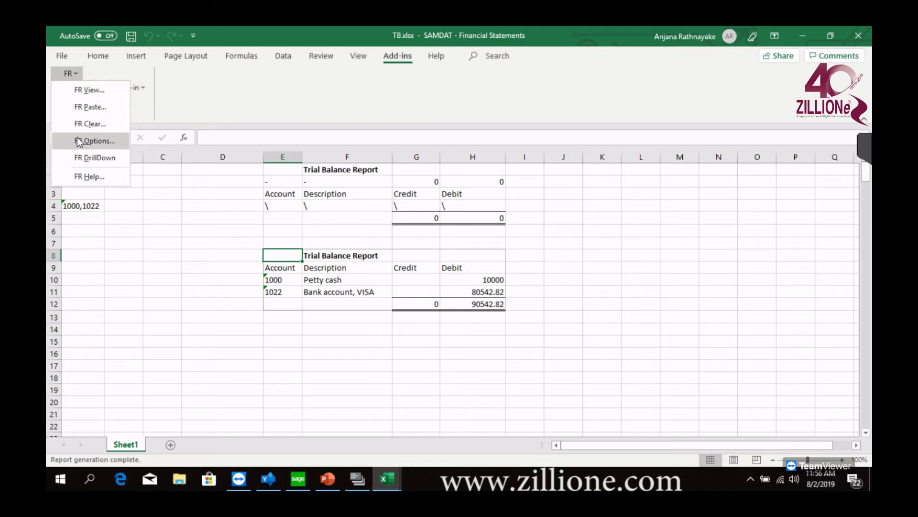
{"action": "left_click", "coordinate": [86, 107]}
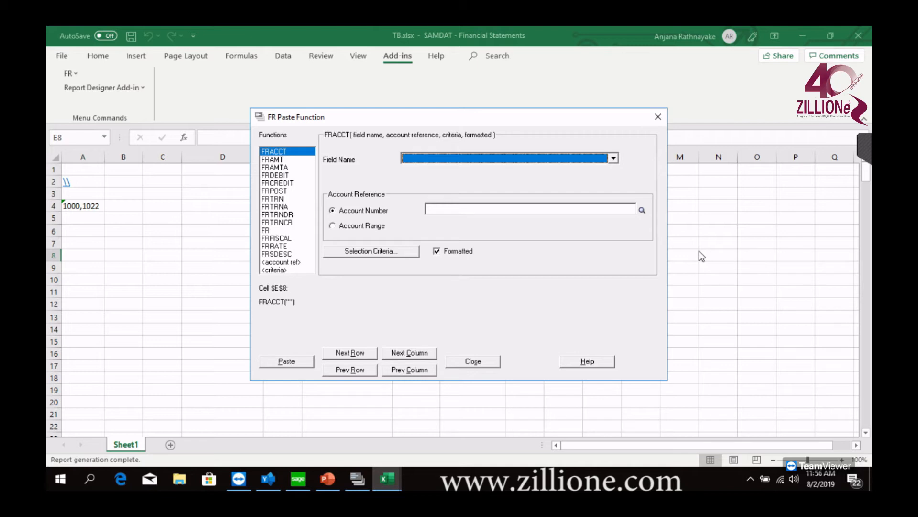
{"action": "left_click", "coordinate": [278, 160]}
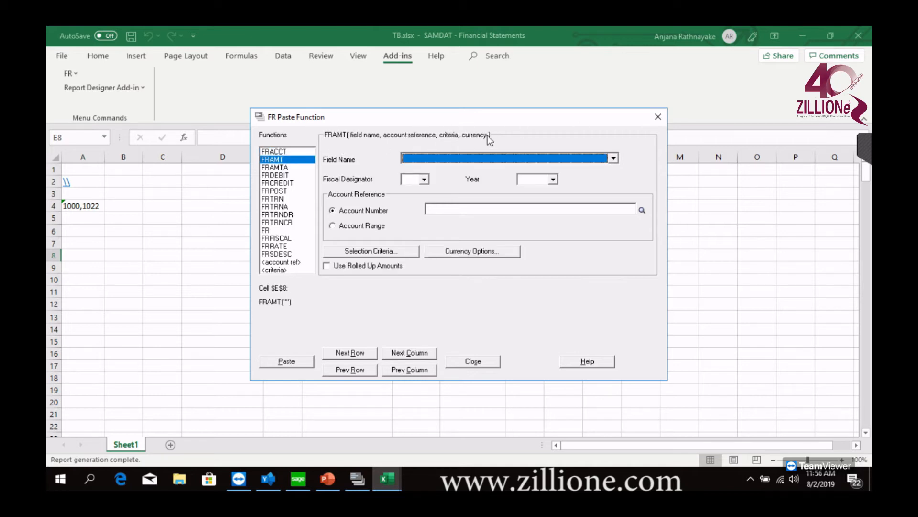
{"action": "left_click", "coordinate": [662, 115]}
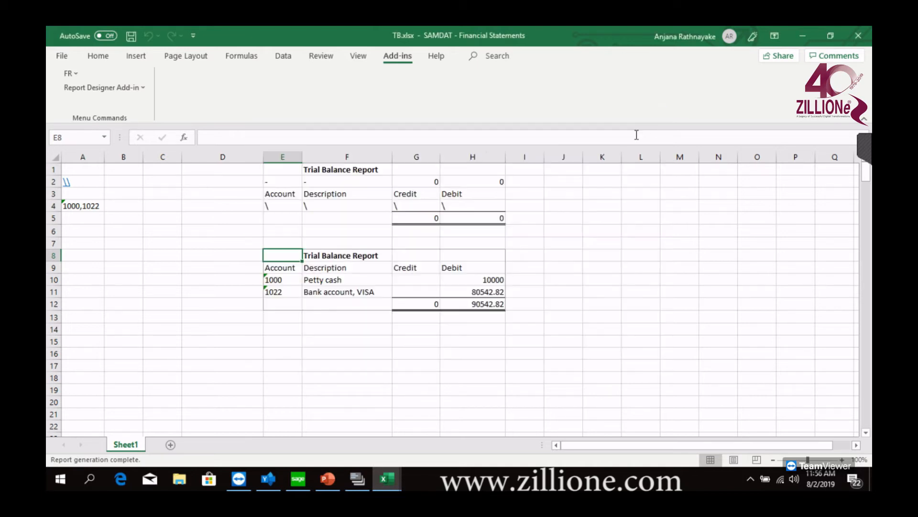
Rename the Credit and Debit headings in cells G3 and H3 to Amount1 and Amount2
{"action": "left_click", "coordinate": [553, 194]}
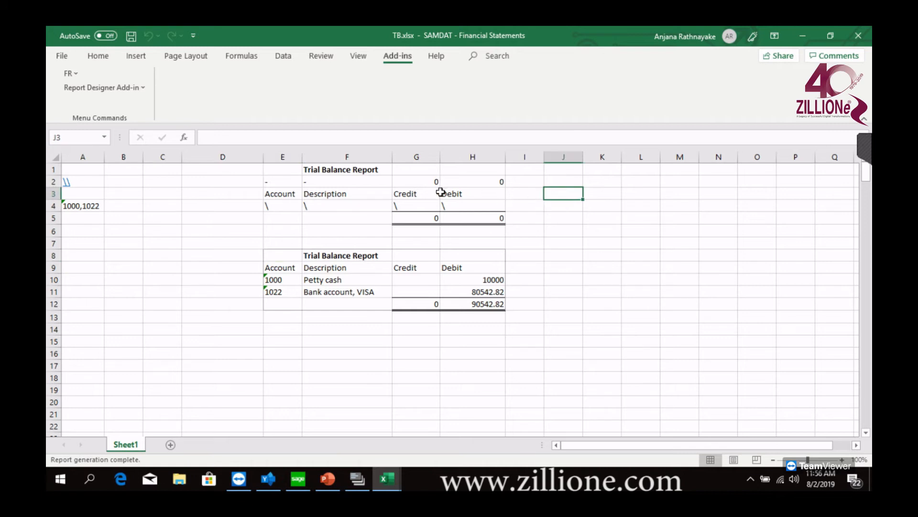
{"action": "left_click", "coordinate": [436, 194]}
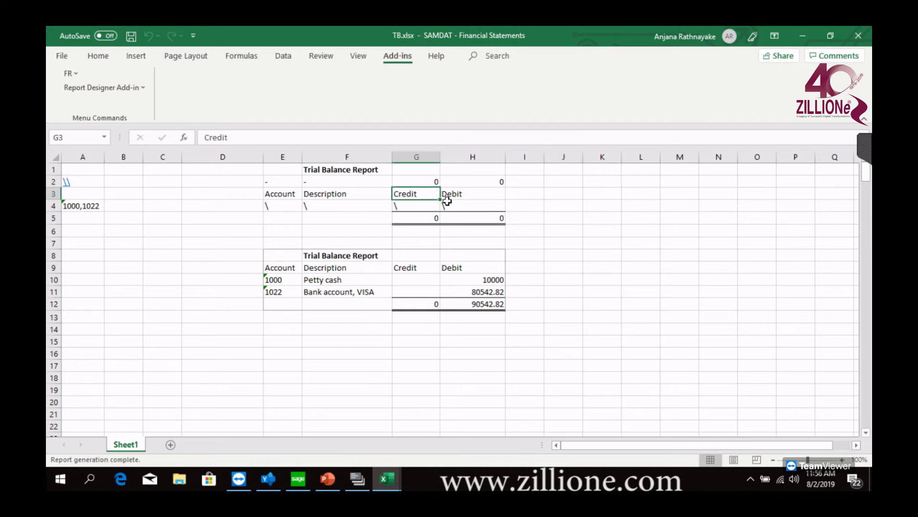
{"action": "type", "text": "Amount1"}
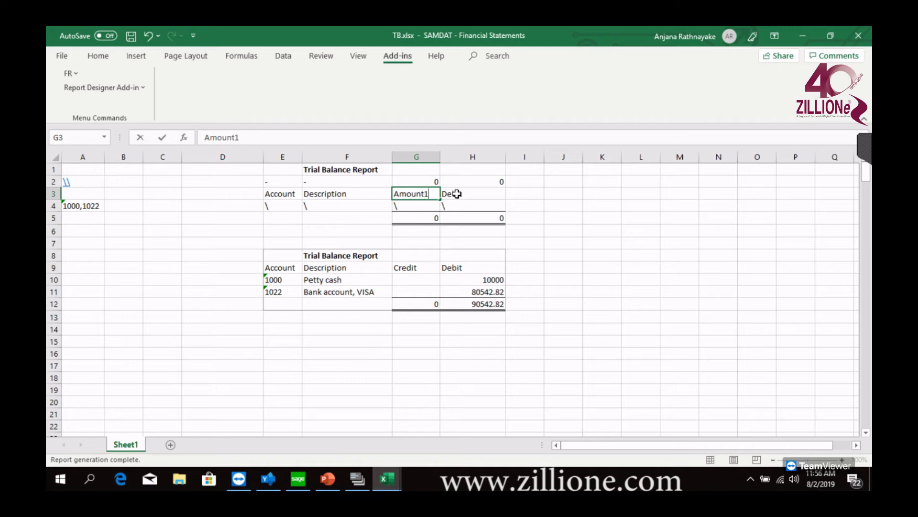
{"action": "left_click", "coordinate": [458, 194]}
{"action": "type", "text": "Amount2"}
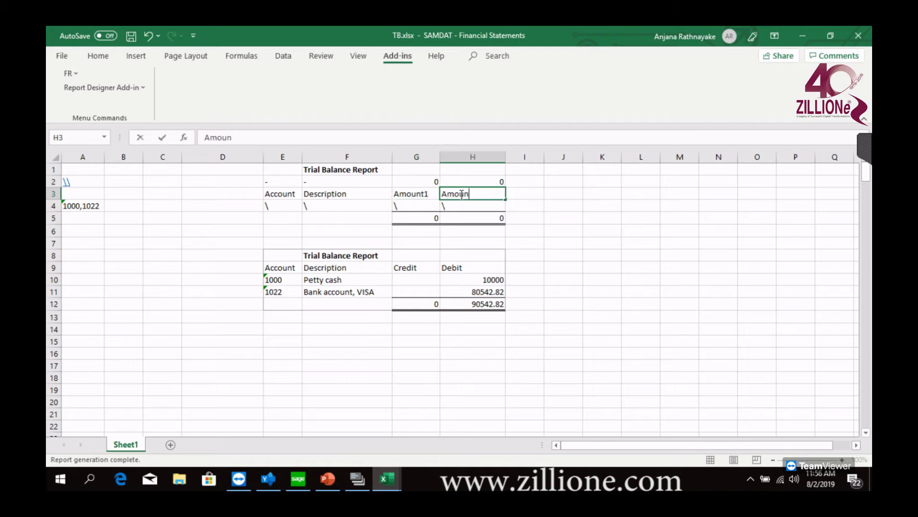
Open the FR Paste function for cell G2
{"action": "left_click", "coordinate": [407, 181]}
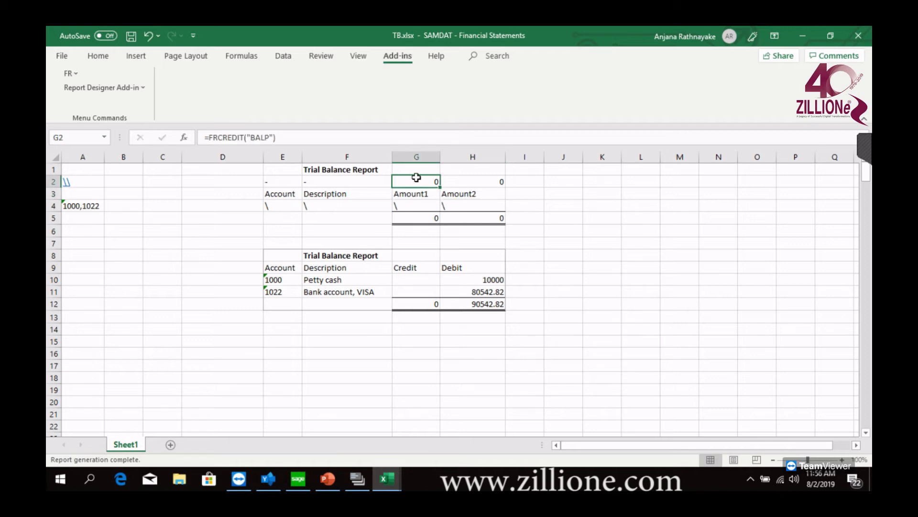
{"action": "left_click", "coordinate": [364, 485]}
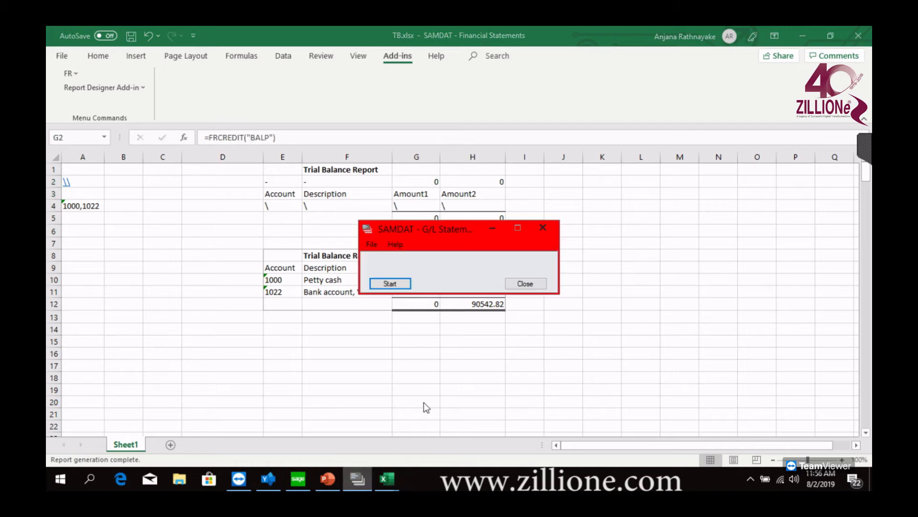
{"action": "left_click", "coordinate": [492, 229]}
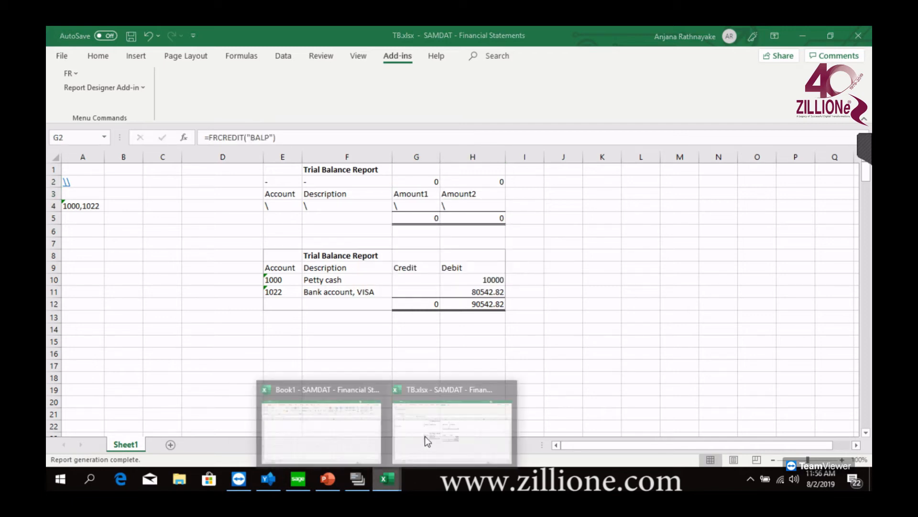
{"action": "left_click", "coordinate": [70, 73]}
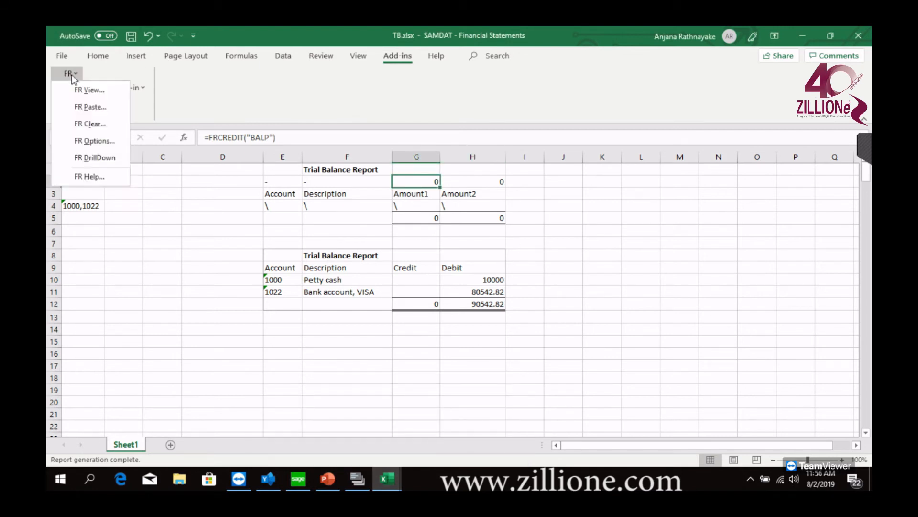
{"action": "left_click", "coordinate": [81, 105]}
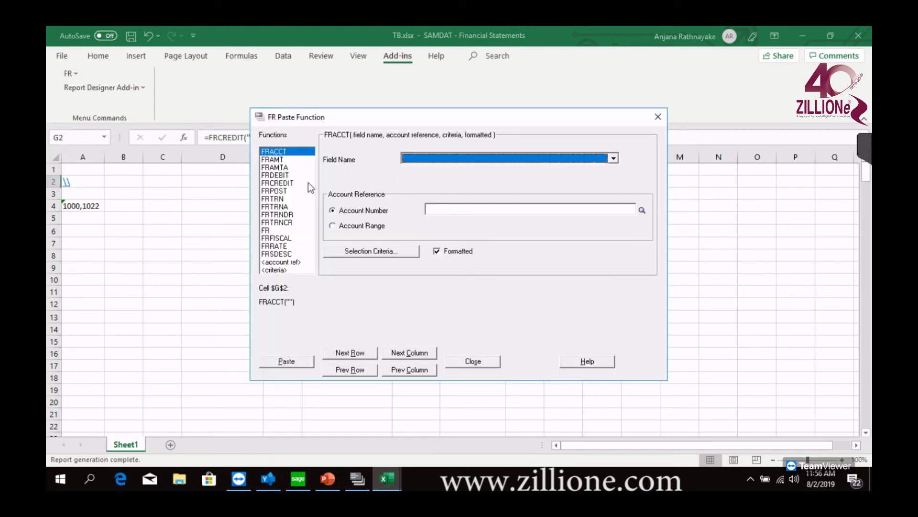
{"action": "left_click", "coordinate": [274, 160]}
{"action": "left_click", "coordinate": [410, 161]}
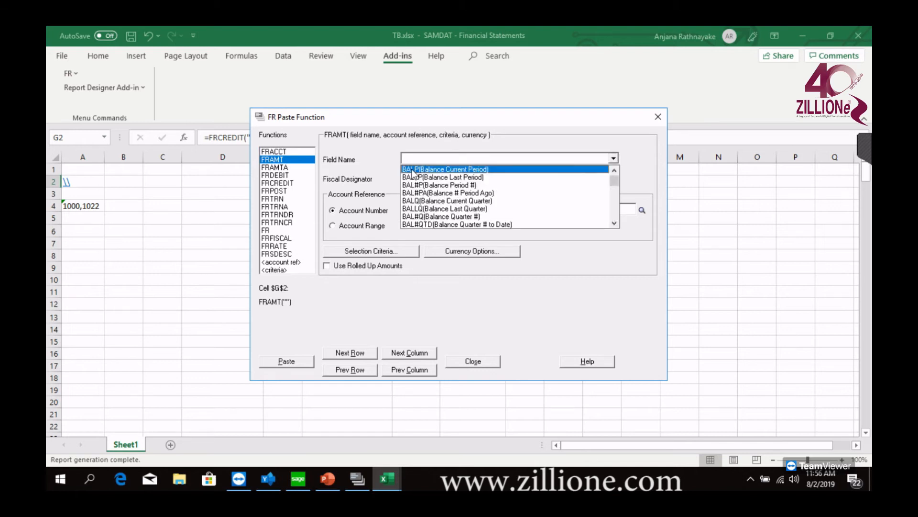
{"action": "left_click", "coordinate": [412, 171]}
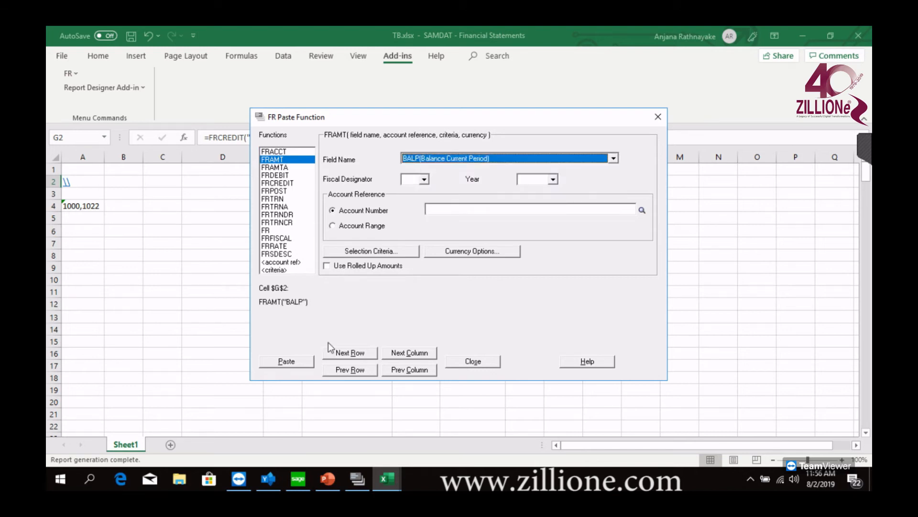
Paste the FRAMTA function with field BALP (Balance Current Period) into cell H2
{"action": "left_click", "coordinate": [406, 354]}
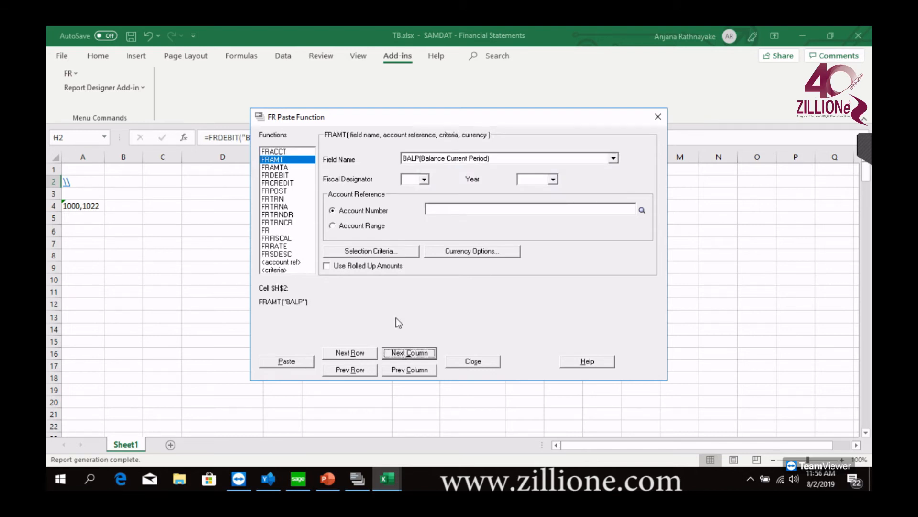
{"action": "left_click", "coordinate": [285, 168]}
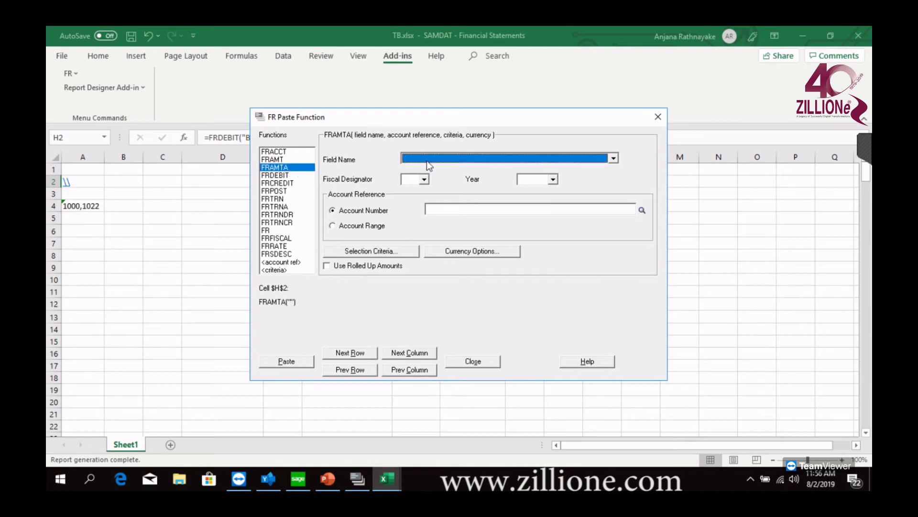
{"action": "left_click", "coordinate": [427, 160]}
{"action": "left_click", "coordinate": [427, 169]}
{"action": "left_click", "coordinate": [294, 361]}
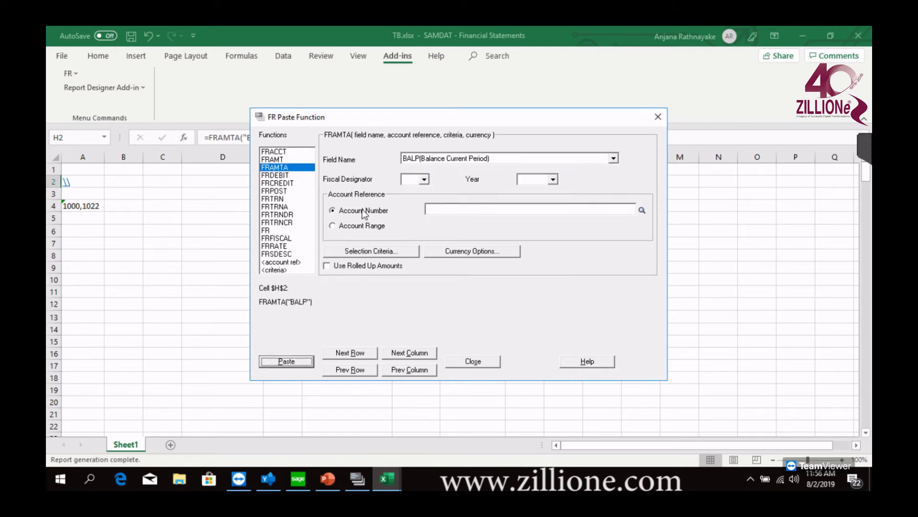
Paste the FRAMT function with field BALP (Balance Current Period) into cell G2 and check the formula in H2
{"action": "left_click", "coordinate": [276, 160]}
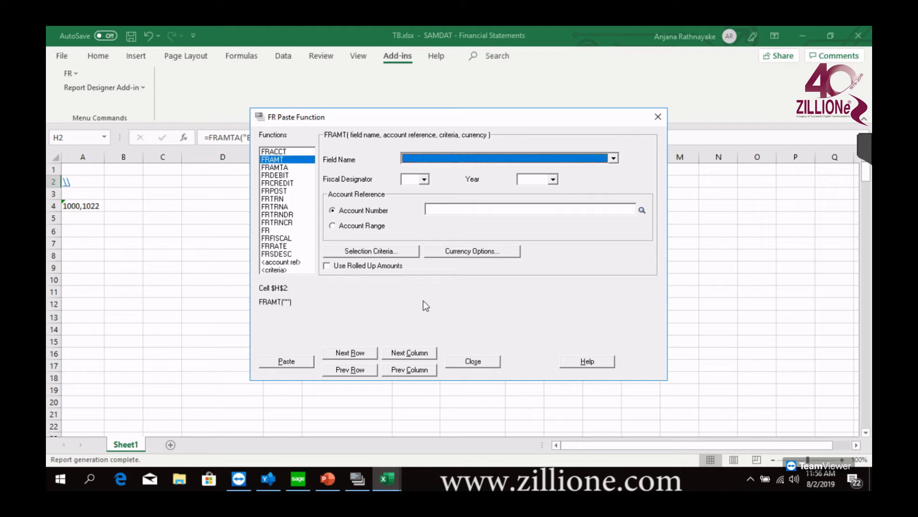
{"action": "left_click", "coordinate": [399, 369]}
{"action": "left_click", "coordinate": [453, 159]}
{"action": "left_click", "coordinate": [453, 168]}
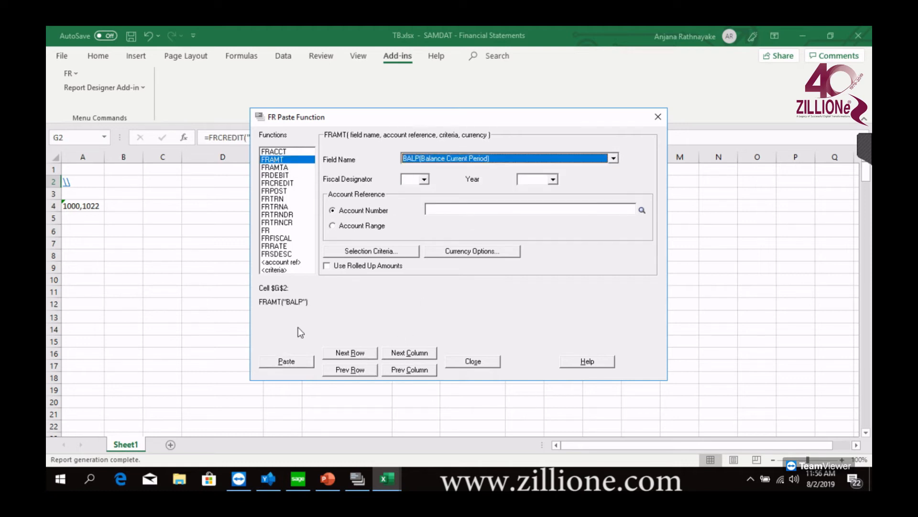
{"action": "left_click", "coordinate": [293, 365]}
{"action": "left_click_drag", "start_coordinate": [426, 122], "coordinate": [508, 269]}
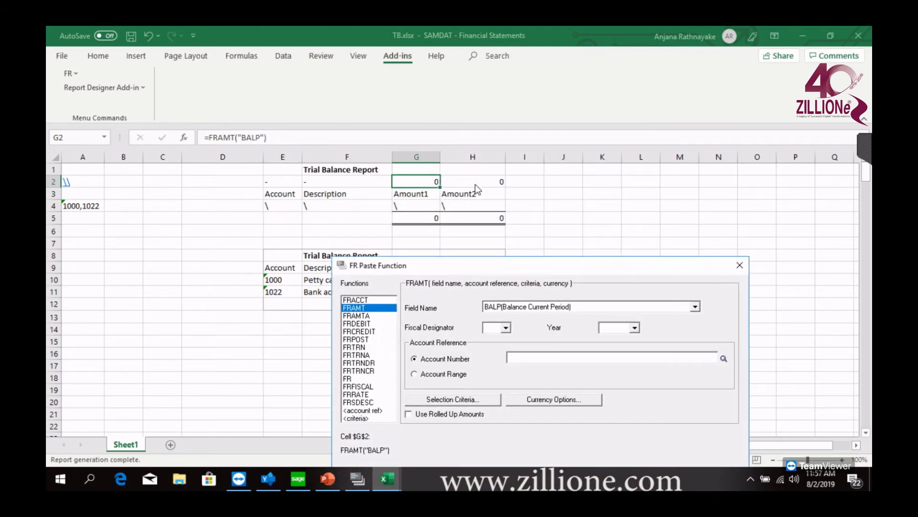
{"action": "left_click", "coordinate": [738, 265]}
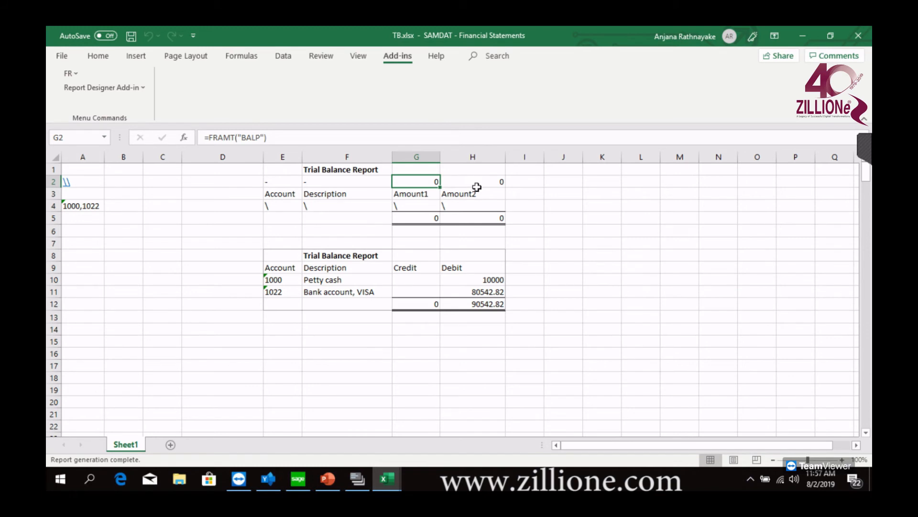
{"action": "left_click", "coordinate": [477, 182]}
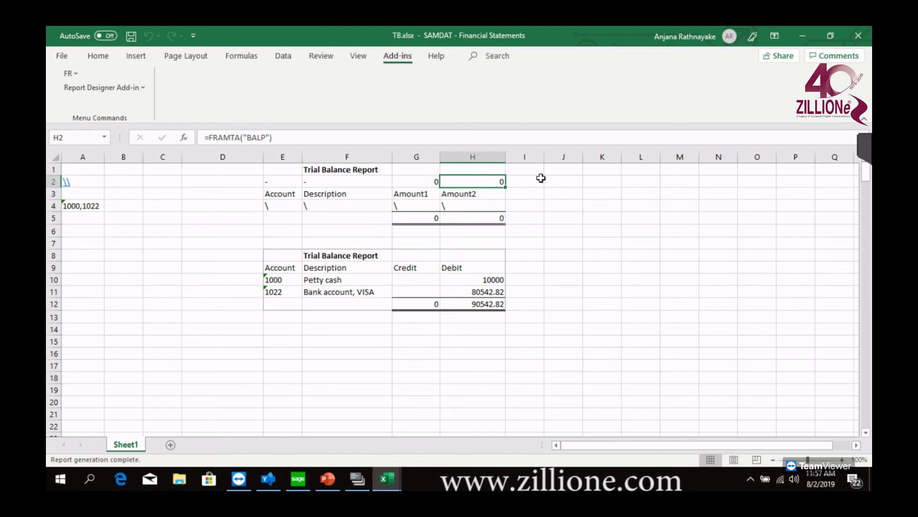
Replace the account selection in cell A4 with %%
{"action": "left_click", "coordinate": [65, 205]}
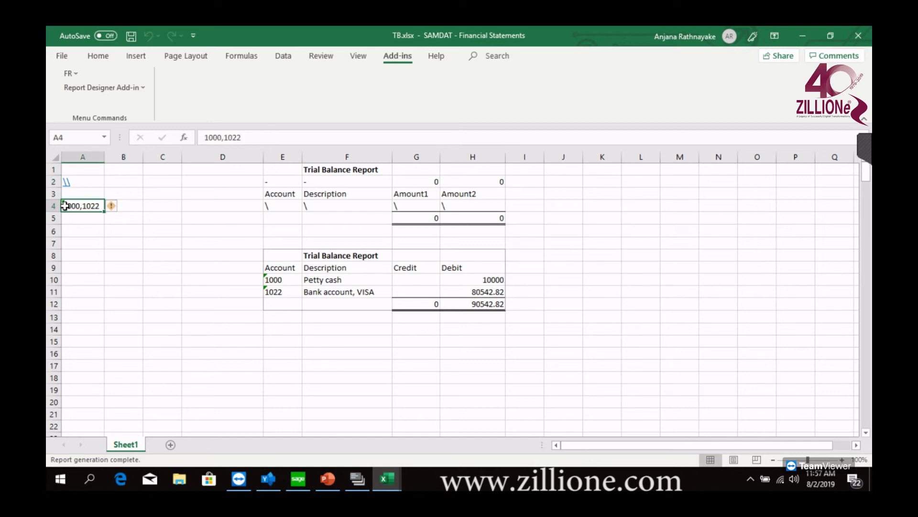
{"action": "type", "text": "%%"}
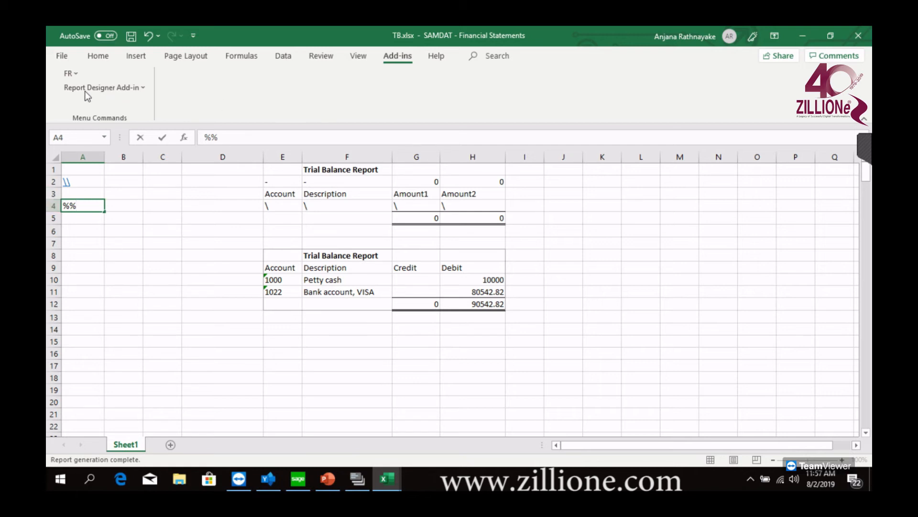
{"action": "left_click", "coordinate": [70, 76]}
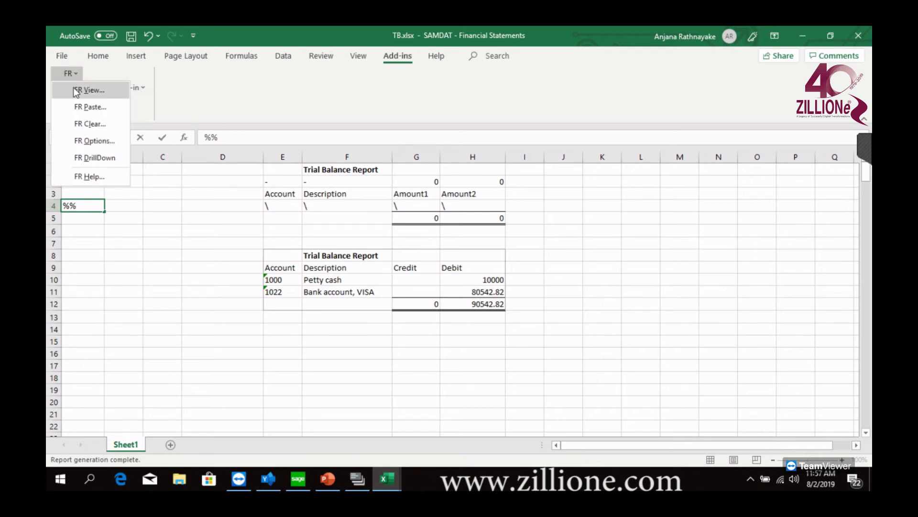
{"action": "left_click", "coordinate": [119, 254]}
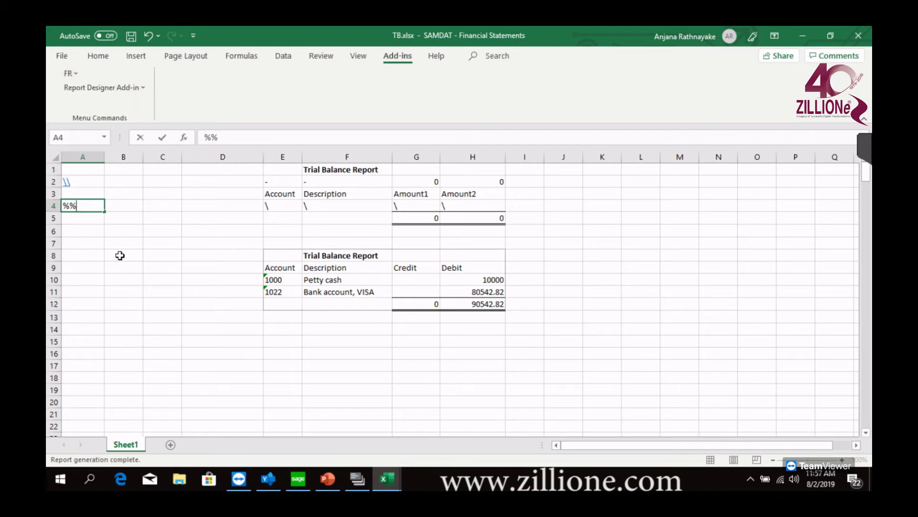
{"action": "left_click", "coordinate": [120, 254]}
Regenerate the trial balance with FR View using the default options and widen the Description column to fit the account names
{"action": "left_click", "coordinate": [79, 76]}
{"action": "left_click", "coordinate": [82, 91]}
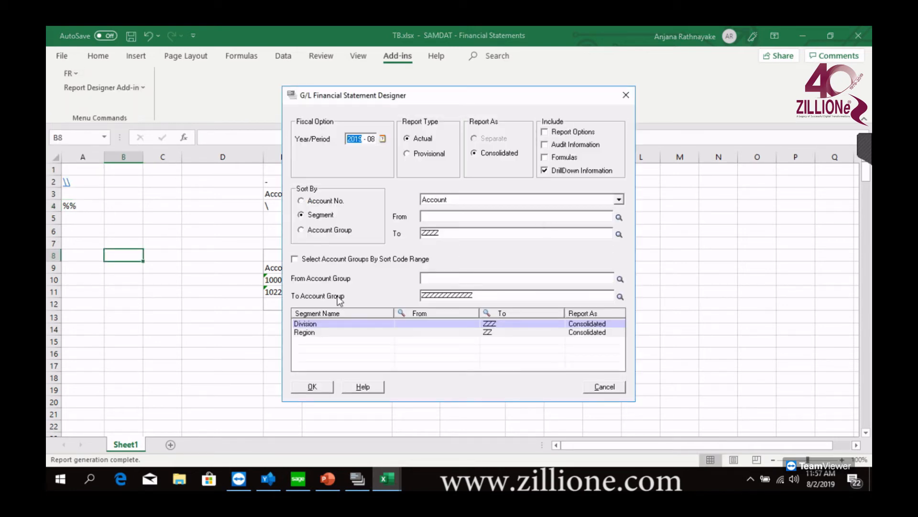
{"action": "left_click", "coordinate": [314, 385]}
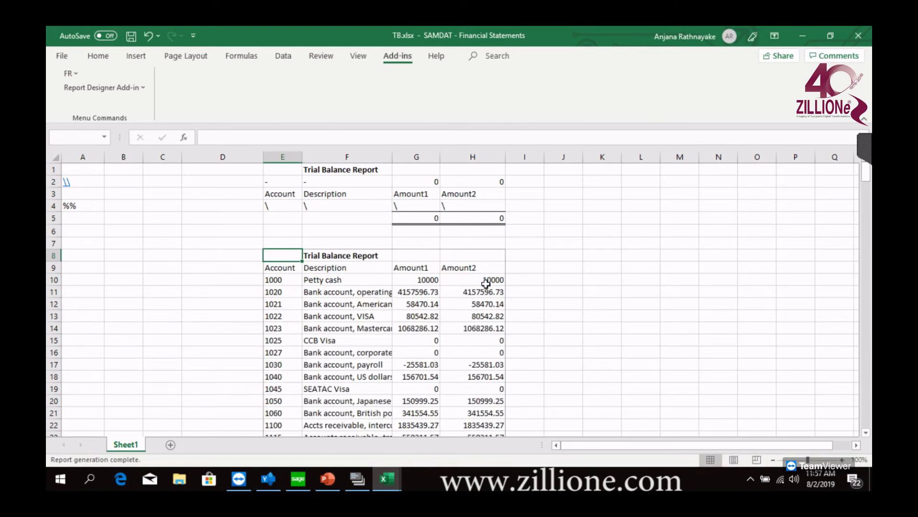
{"action": "left_click_drag", "start_coordinate": [392, 157], "coordinate": [469, 157]}
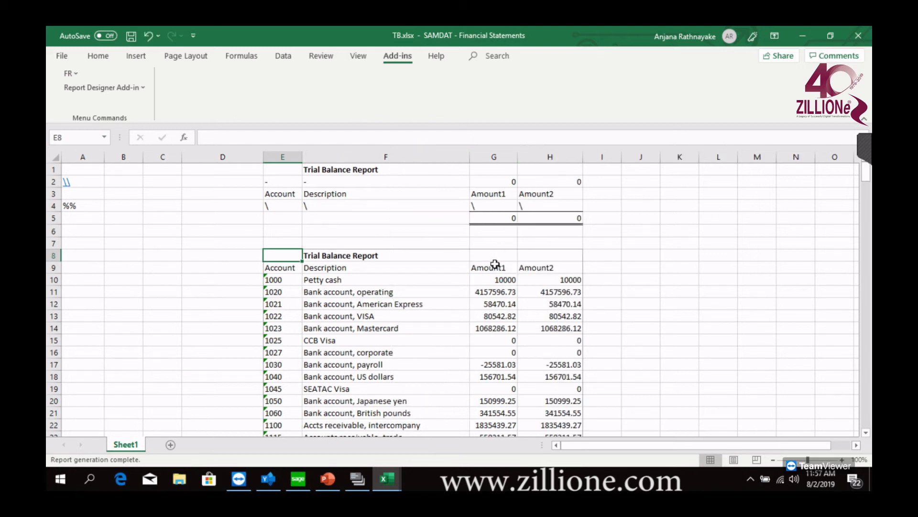
Compare the Amount1 and Amount2 balances account by account, especially for account 1190, Allowance for doubtful accts
{"action": "left_click_drag", "start_coordinate": [498, 268], "coordinate": [577, 293]}
{"action": "left_click", "coordinate": [628, 301]}
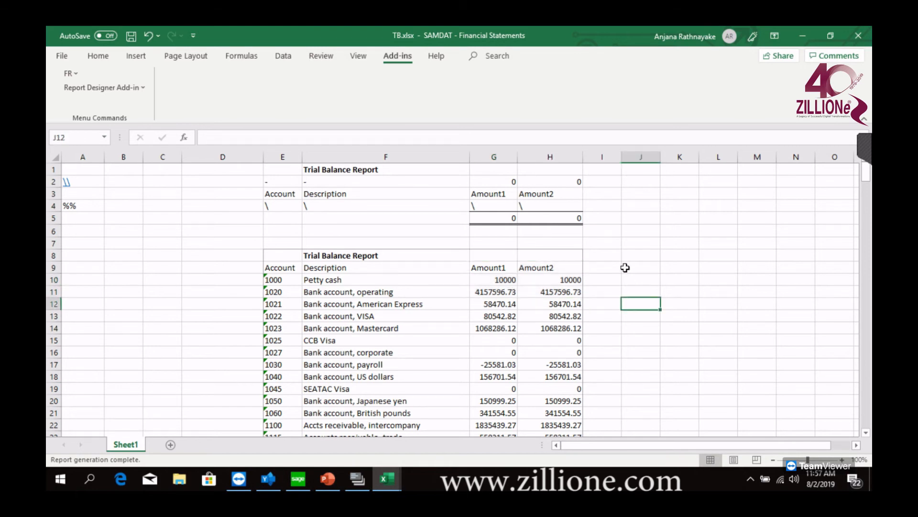
{"action": "scroll", "coordinate": [625, 268], "scroll_direction": "down", "scroll_amount": 2}
{"action": "scroll", "coordinate": [624, 269], "scroll_direction": "up", "scroll_amount": 2}
{"action": "scroll", "coordinate": [548, 289], "scroll_direction": "down", "scroll_amount": 2}
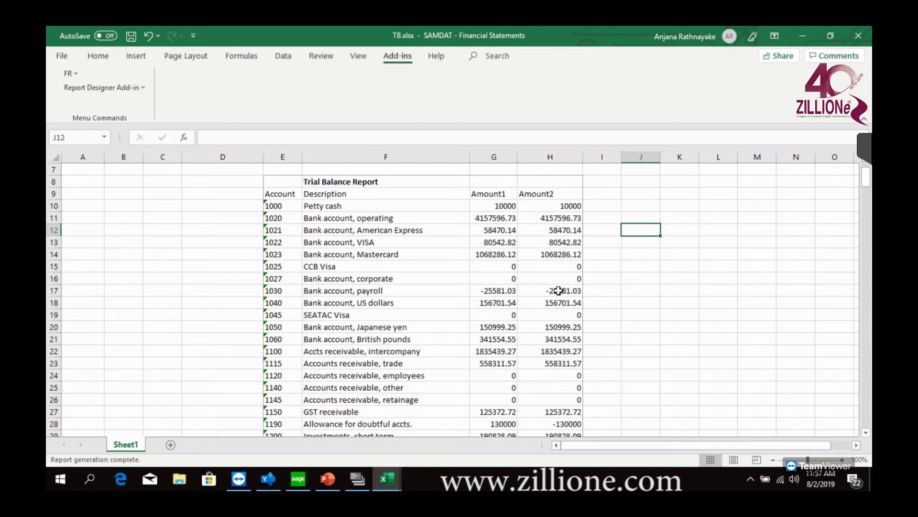
{"action": "scroll", "coordinate": [558, 290], "scroll_direction": "down", "scroll_amount": 4}
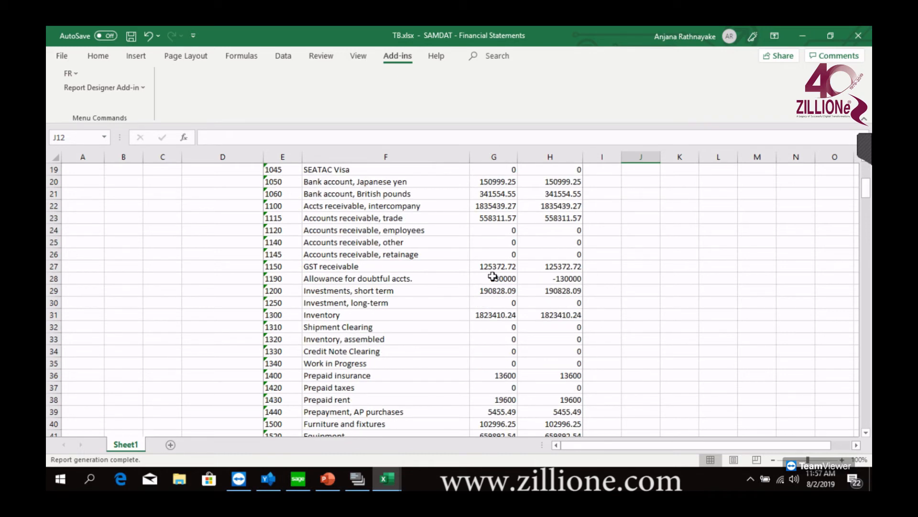
{"action": "left_click_drag", "start_coordinate": [493, 276], "coordinate": [574, 278]}
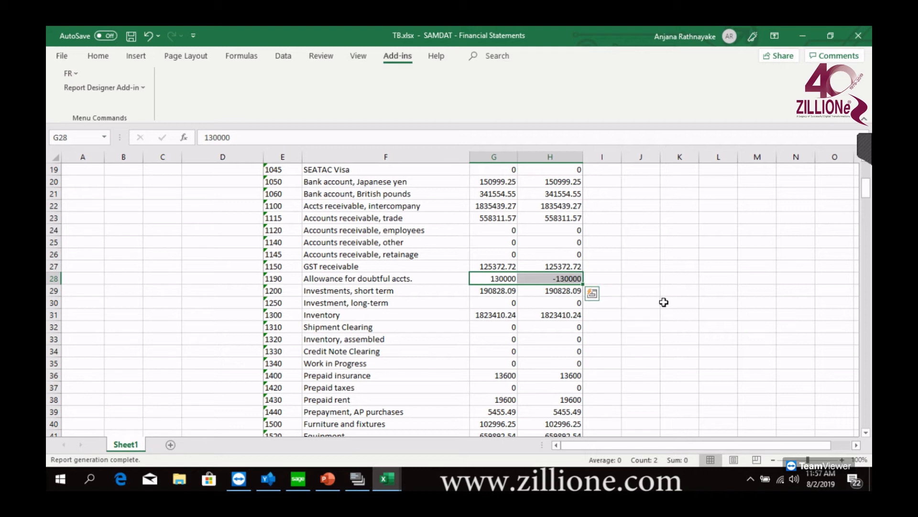
{"action": "left_click", "coordinate": [500, 280]}
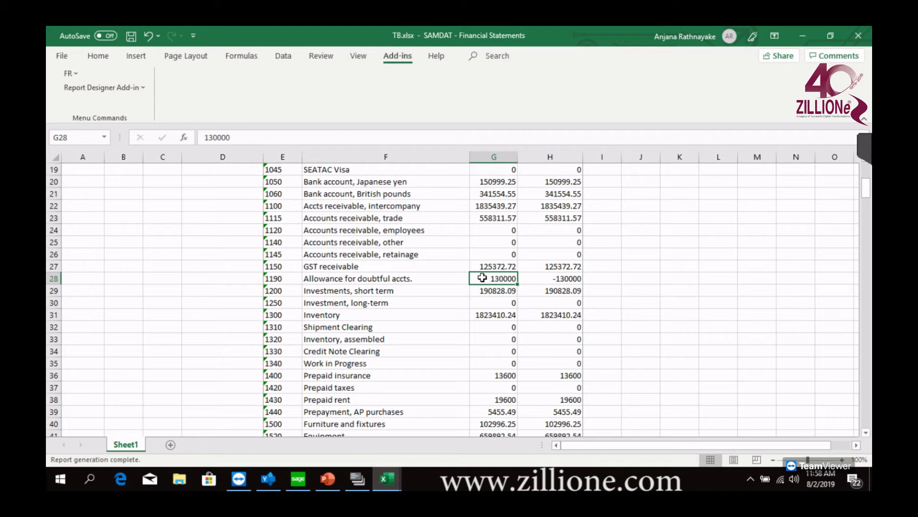
{"action": "left_click", "coordinate": [550, 277]}
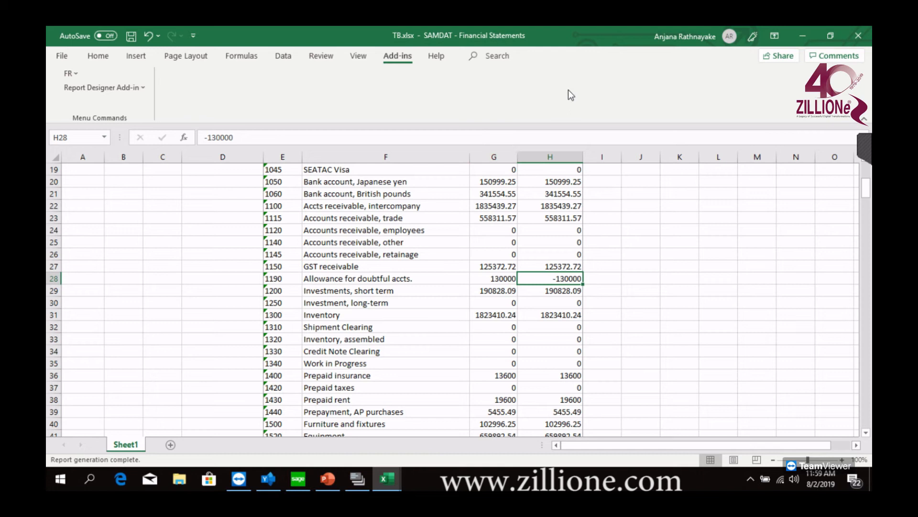
{"action": "left_click", "coordinate": [69, 74]}
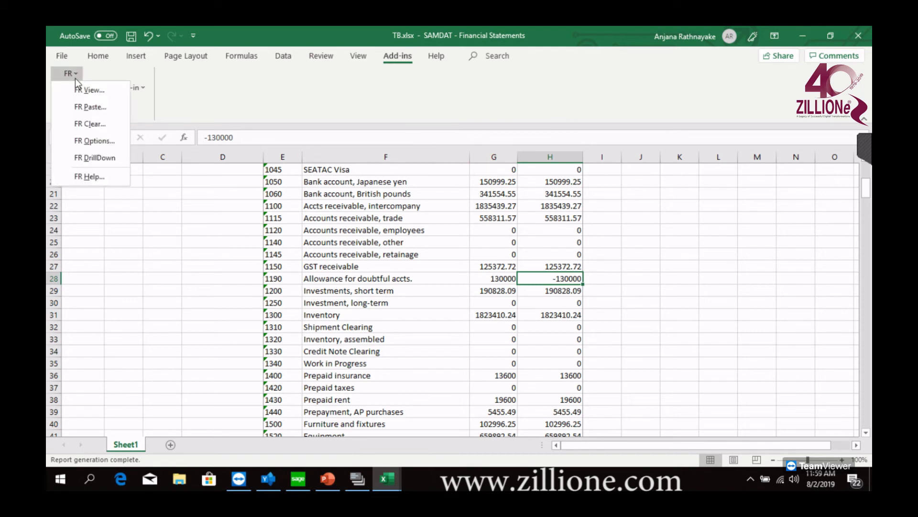
{"action": "left_click", "coordinate": [724, 256]}
{"action": "left_click_drag", "start_coordinate": [867, 188], "coordinate": [869, 175]}
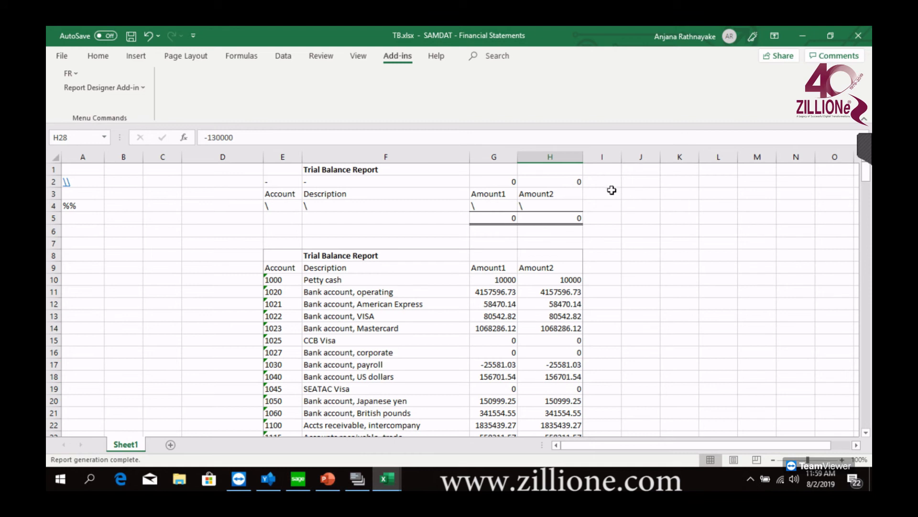
{"action": "left_click", "coordinate": [79, 76]}
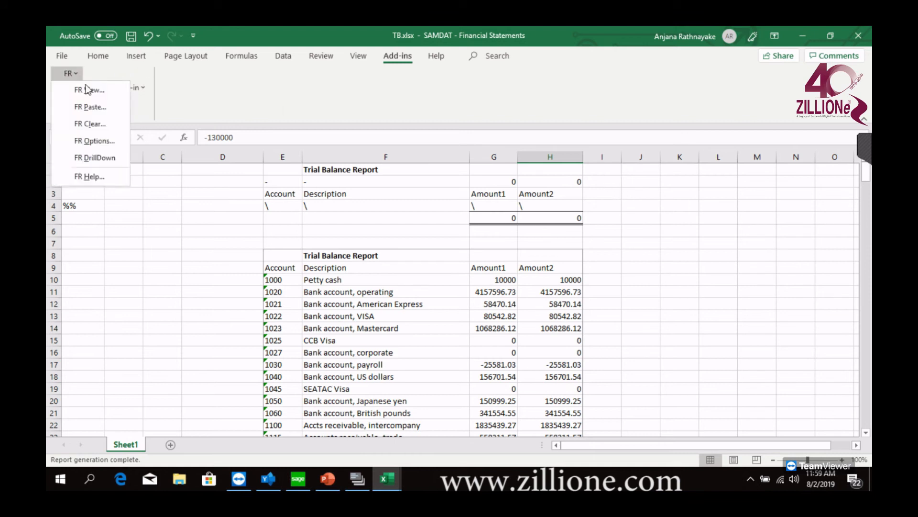
{"action": "left_click", "coordinate": [99, 106]}
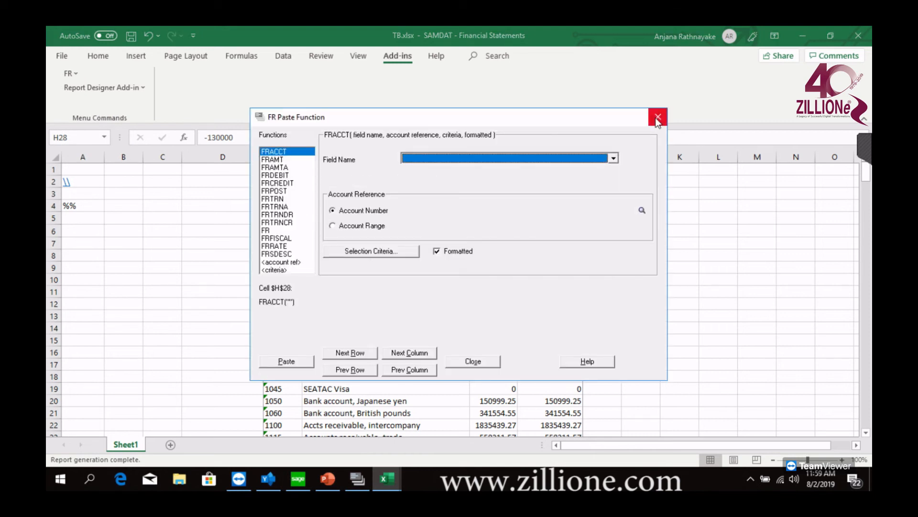
{"action": "left_click", "coordinate": [658, 117]}
Enter the column heading "Trans Detai" in cell I3, beside the Amount2 heading
{"action": "left_click", "coordinate": [600, 194]}
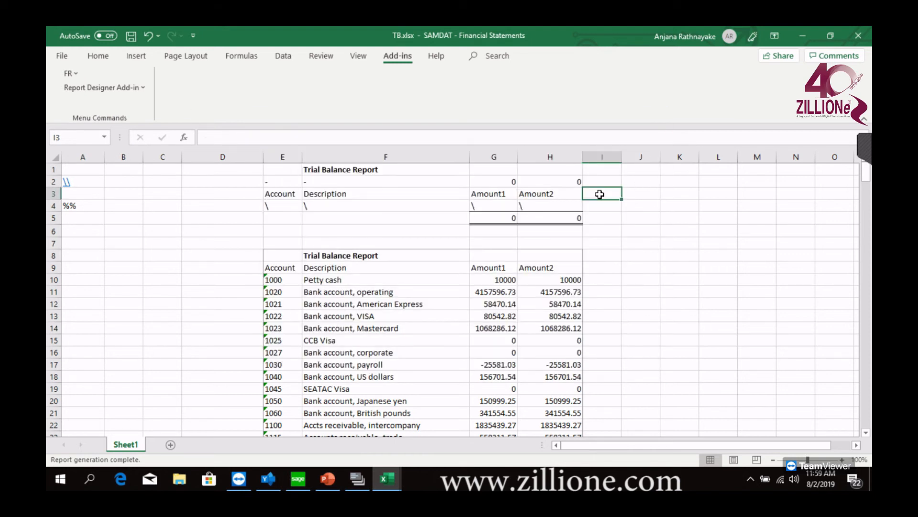
{"action": "type", "text": "Trans"}
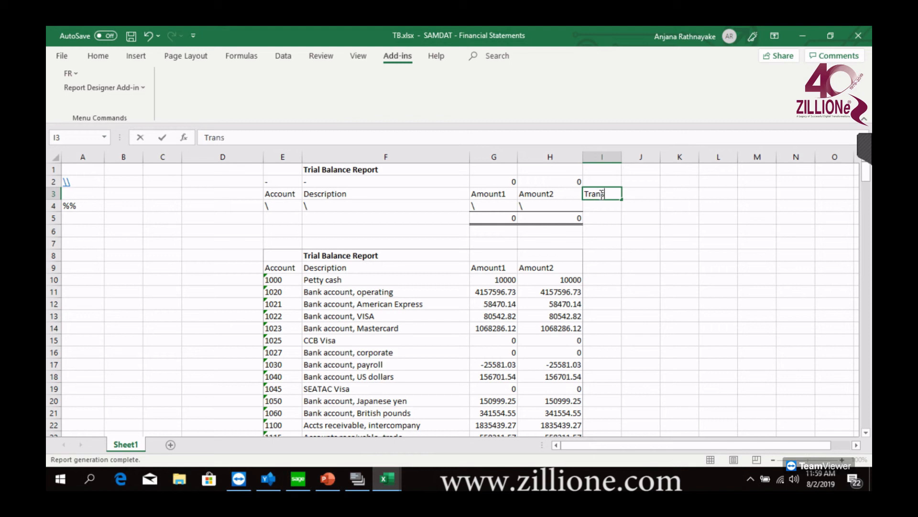
{"action": "type", "text": " Detai"}
Paste the FRTRN function with field NETP (Net Current Period) into cell I2
{"action": "left_click", "coordinate": [606, 180]}
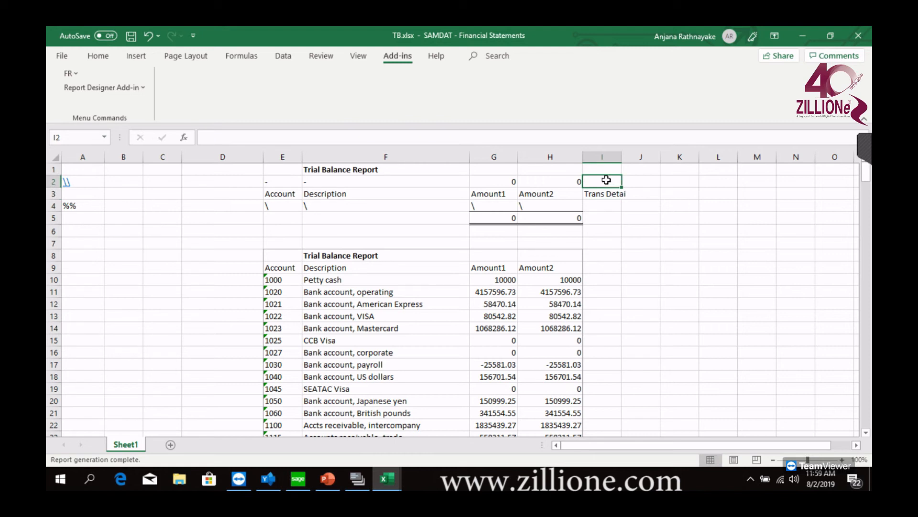
{"action": "left_click", "coordinate": [69, 74]}
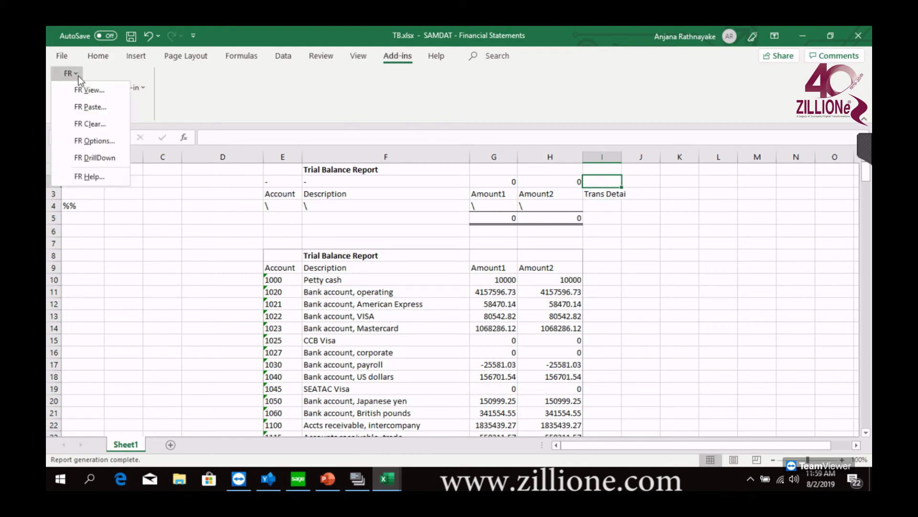
{"action": "left_click", "coordinate": [91, 107]}
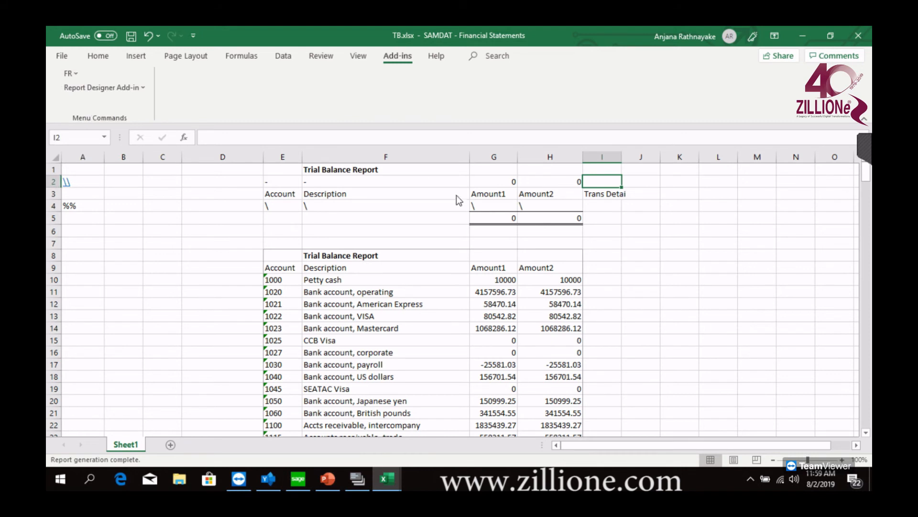
{"action": "left_click", "coordinate": [281, 198]}
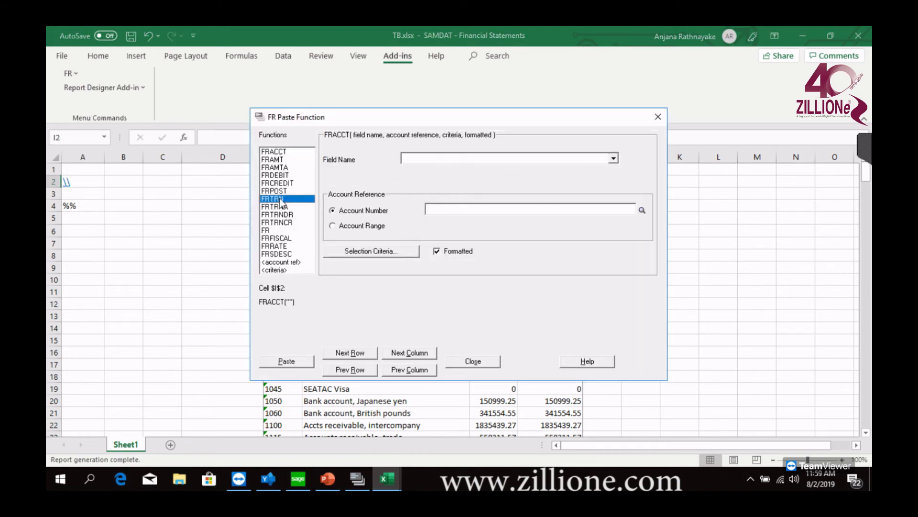
{"action": "left_click", "coordinate": [551, 159]}
{"action": "left_click", "coordinate": [496, 171]}
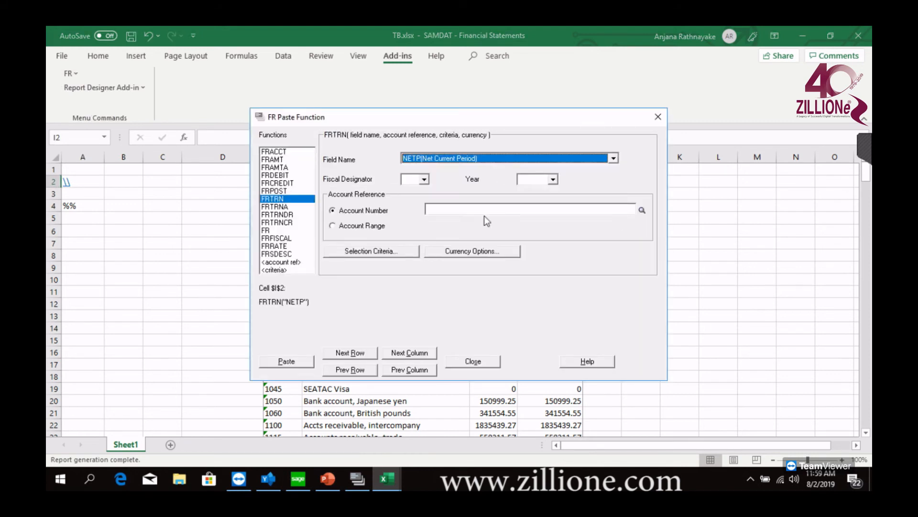
{"action": "left_click", "coordinate": [287, 362]}
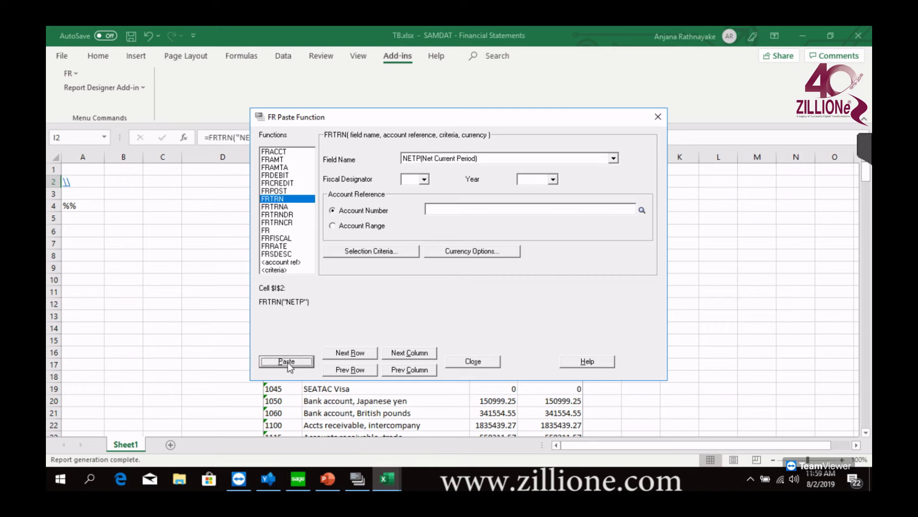
{"action": "left_click", "coordinate": [485, 361]}
Enter a backslash (\) in cell I4 so the new transaction column repeats the row 2 formula
{"action": "left_click", "coordinate": [610, 209]}
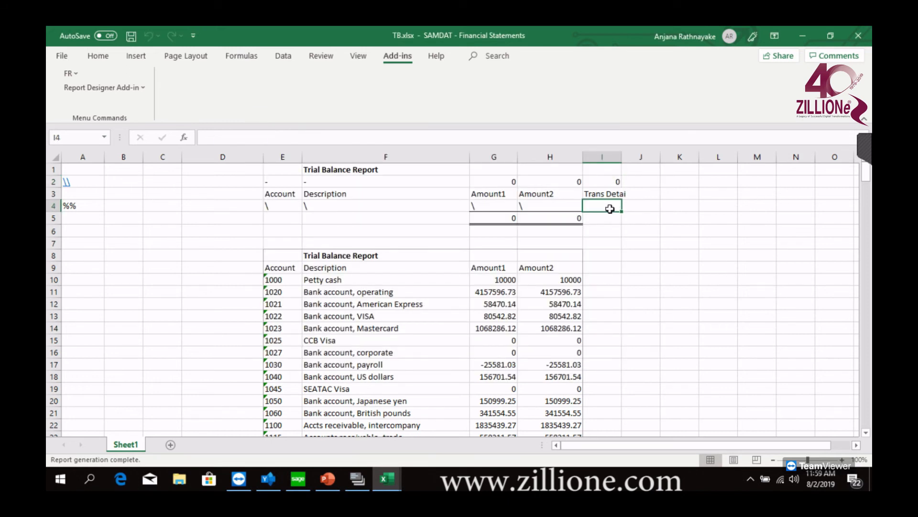
{"action": "type", "text": "\\"}
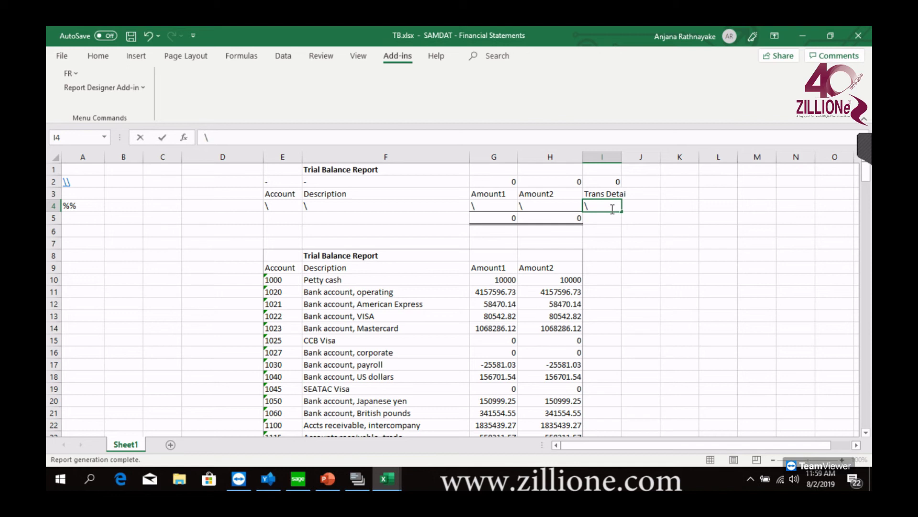
{"action": "left_click", "coordinate": [607, 243]}
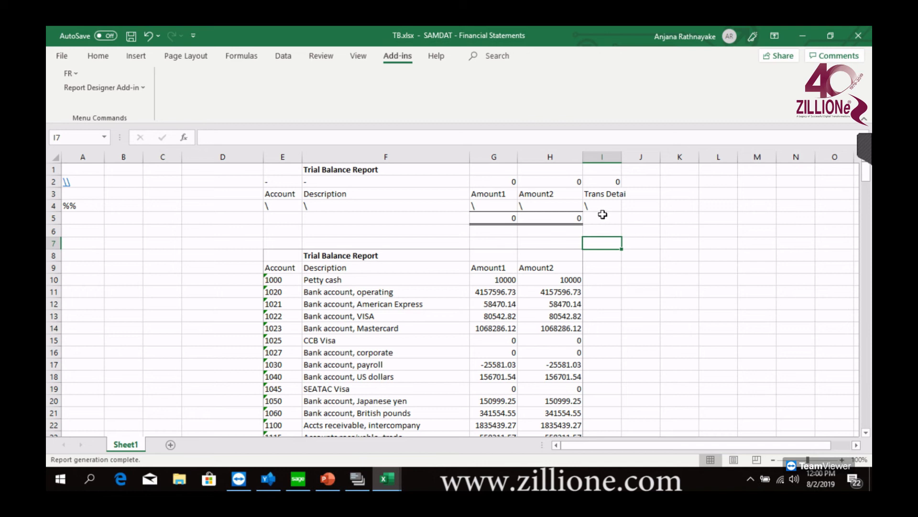
{"action": "left_click", "coordinate": [607, 217]}
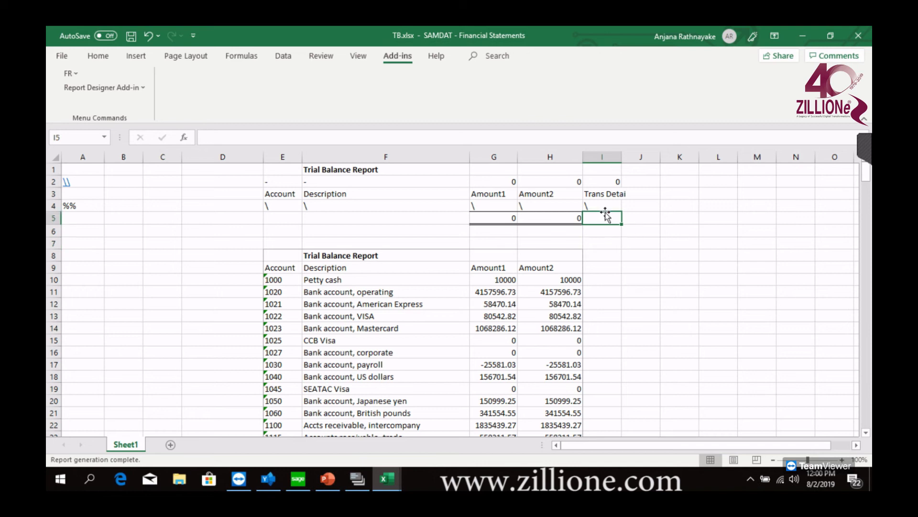
Extend the named range spec to =Sheet1!$A$1:$I$5 so it includes the new column, and save the name change
{"action": "left_click_drag", "start_coordinate": [84, 170], "coordinate": [616, 214]}
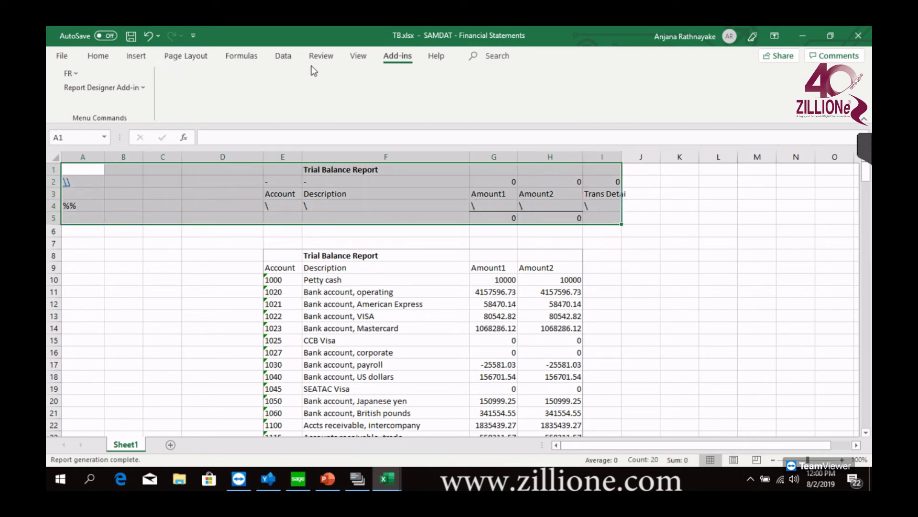
{"action": "left_click", "coordinate": [240, 57]}
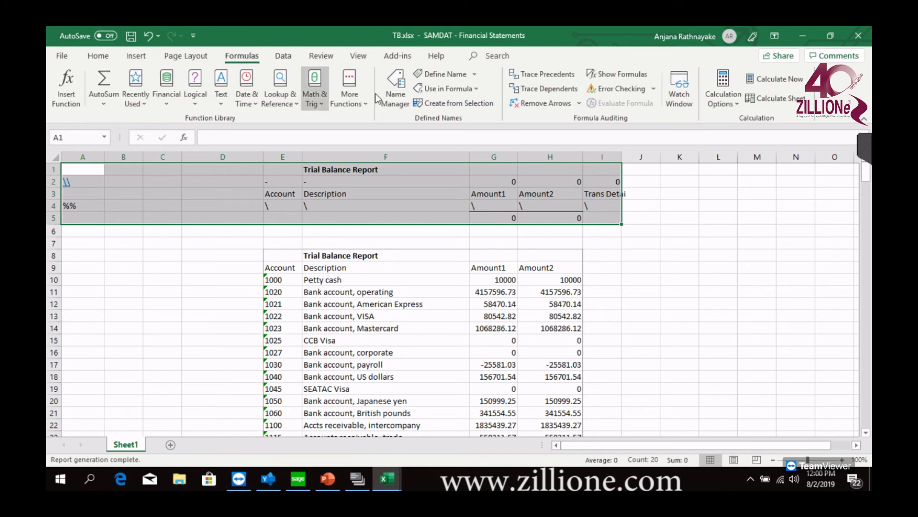
{"action": "left_click", "coordinate": [400, 108]}
{"action": "scroll", "coordinate": [612, 239], "scroll_direction": "down", "scroll_amount": 5}
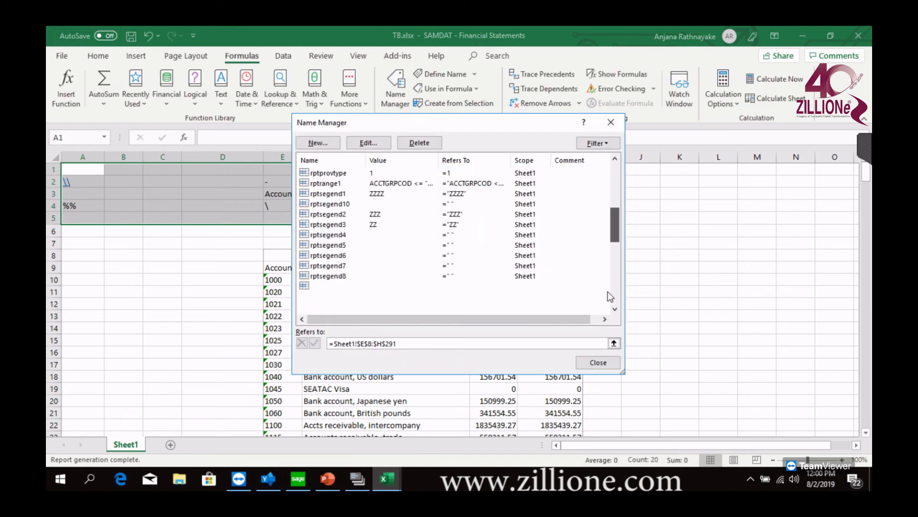
{"action": "scroll", "coordinate": [610, 301], "scroll_direction": "down", "scroll_amount": 5}
{"action": "left_click", "coordinate": [321, 306]}
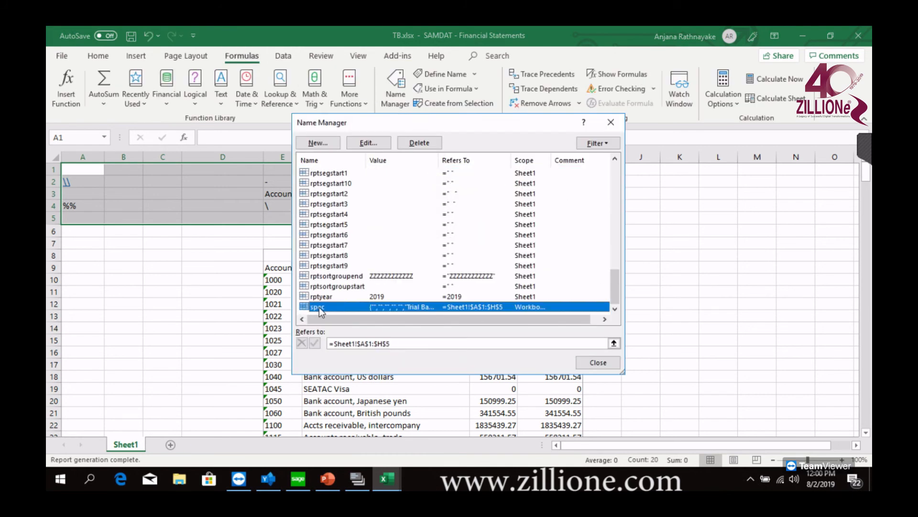
{"action": "left_click", "coordinate": [614, 343]}
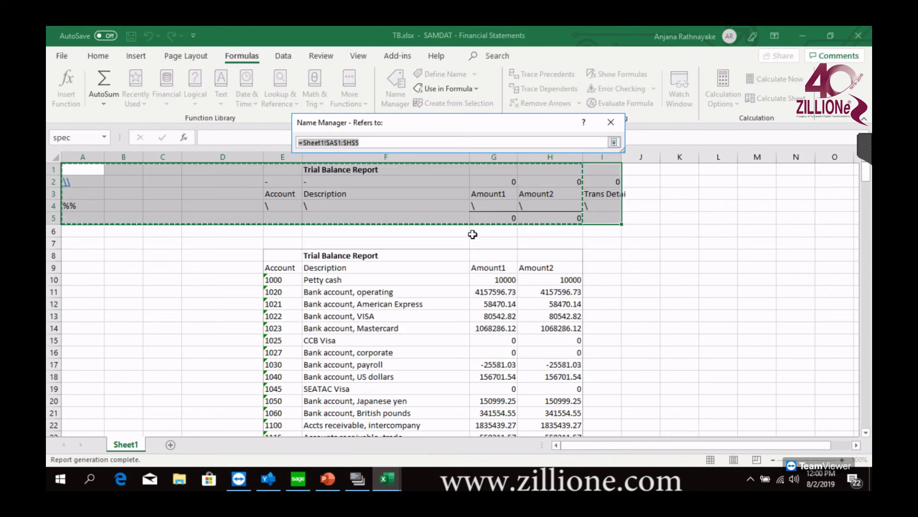
{"action": "left_click_drag", "start_coordinate": [96, 173], "coordinate": [616, 221]}
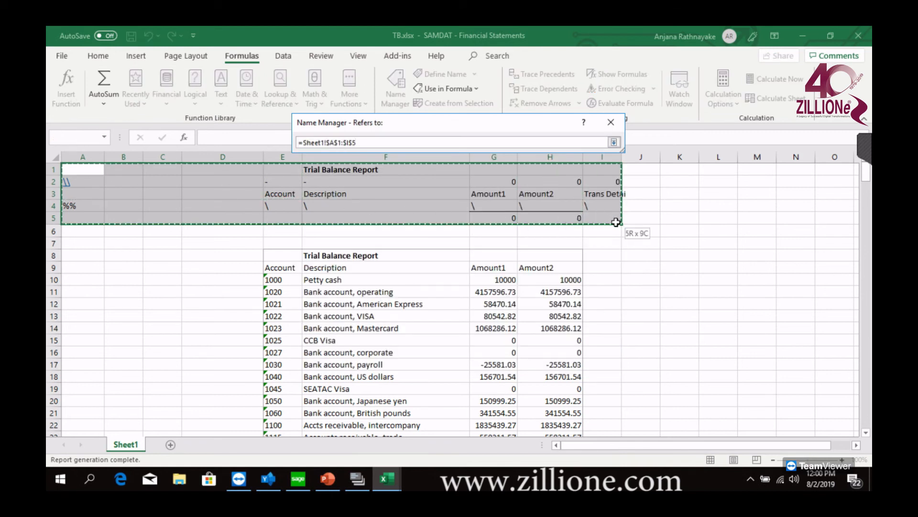
{"action": "left_click", "coordinate": [614, 142]}
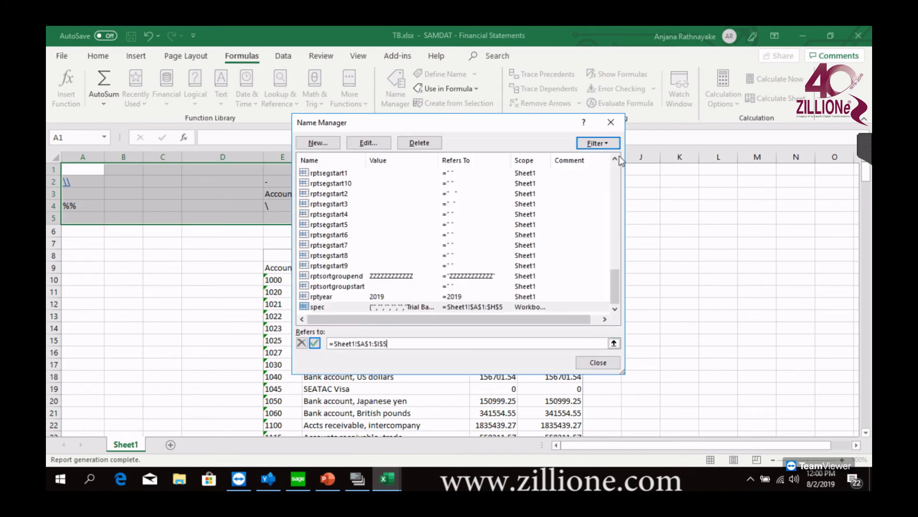
{"action": "left_click", "coordinate": [598, 362]}
{"action": "left_click", "coordinate": [439, 285]}
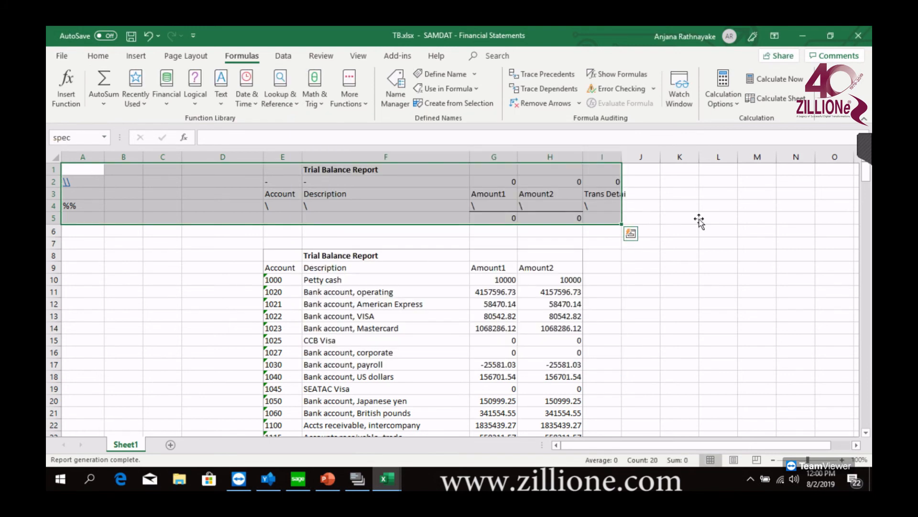
{"action": "left_click", "coordinate": [699, 219]}
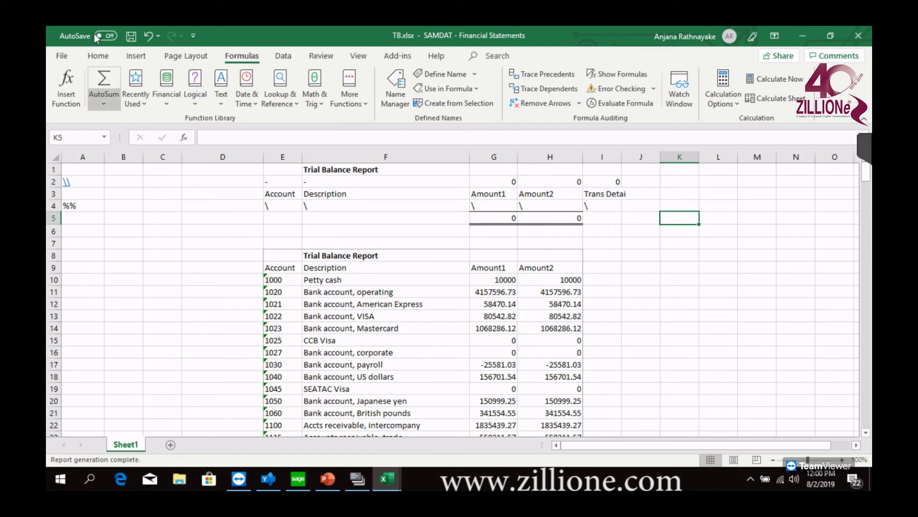
Regenerate the trial balance with FR View and widen column I to fit the transaction amounts
{"action": "left_click", "coordinate": [98, 56]}
{"action": "left_click", "coordinate": [397, 55]}
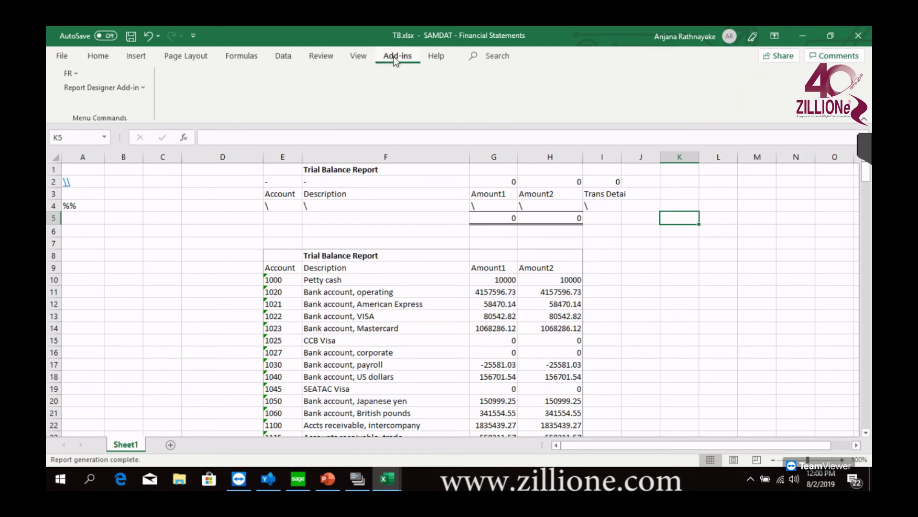
{"action": "left_click", "coordinate": [72, 74]}
{"action": "left_click", "coordinate": [91, 95]}
{"action": "left_click", "coordinate": [320, 389]}
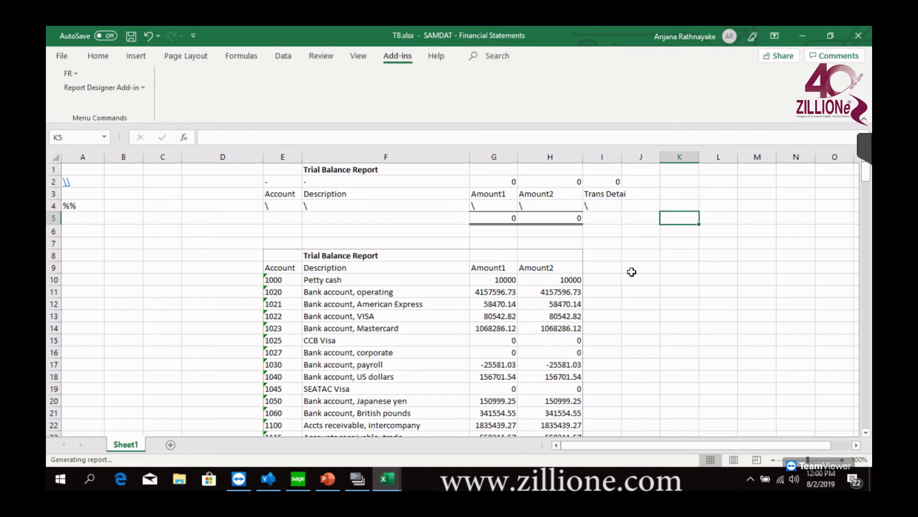
{"action": "left_click_drag", "start_coordinate": [622, 156], "coordinate": [699, 154]}
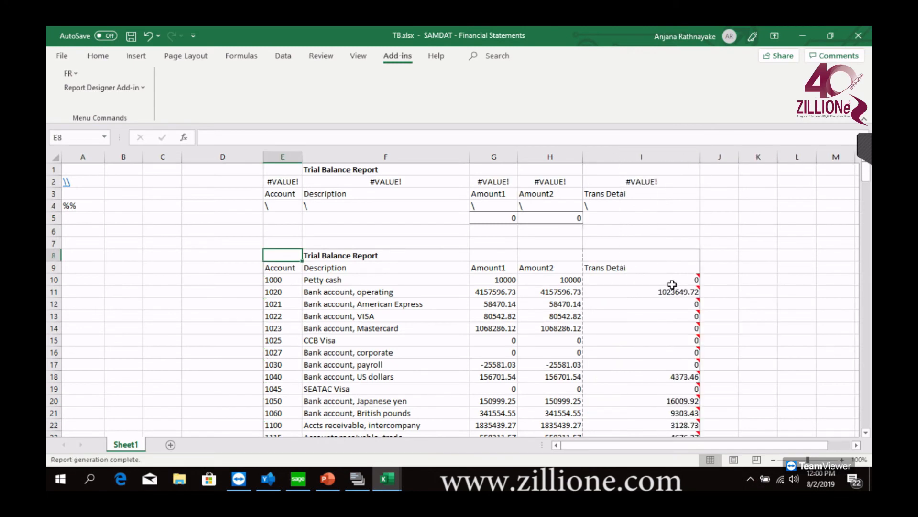
Check the formula in I2, then use FR DrillDown on account 1020's amount in I11 and examine its transactions through the batch and entry numbers
{"action": "mouse_move", "coordinate": [690, 280]}
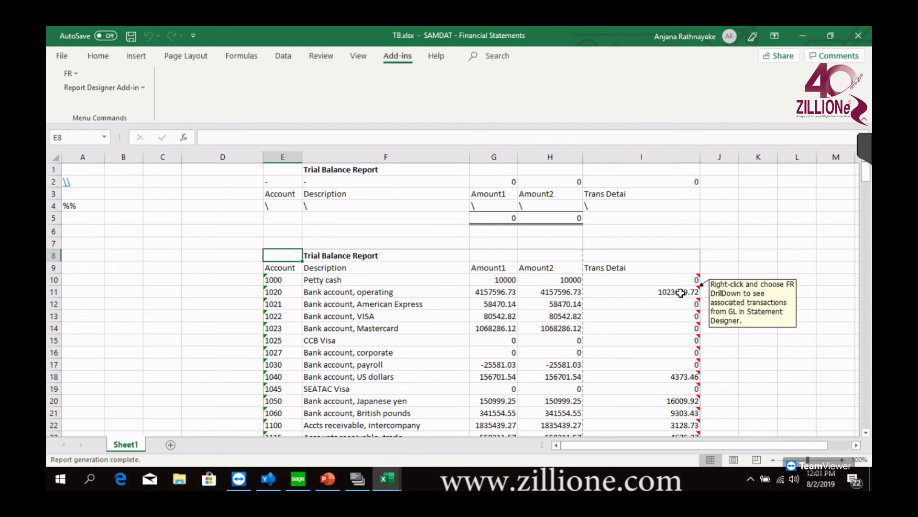
{"action": "left_click", "coordinate": [614, 184]}
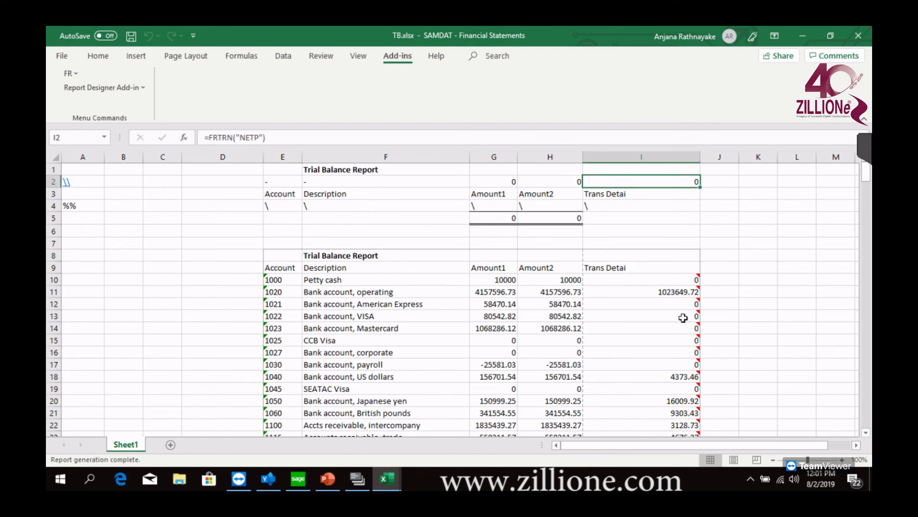
{"action": "left_click", "coordinate": [683, 292]}
{"action": "right_click", "coordinate": [683, 291]}
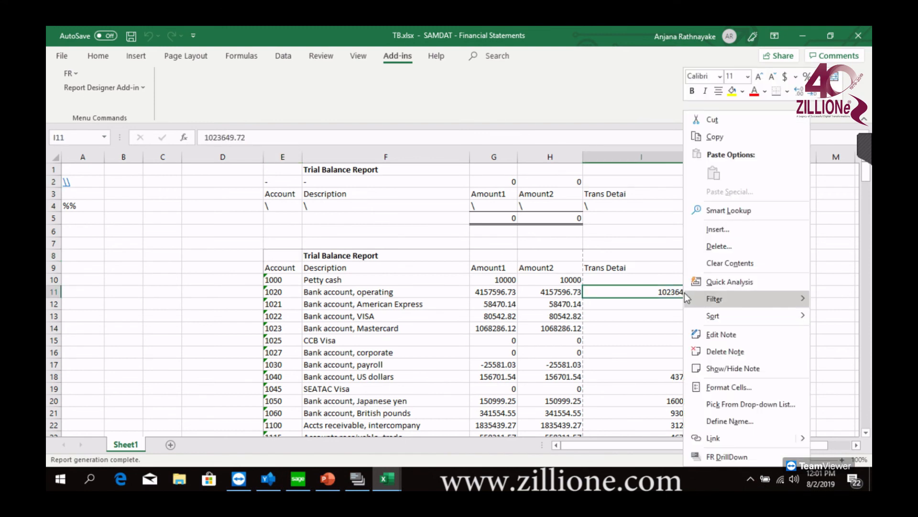
{"action": "mouse_move", "coordinate": [687, 295]}
{"action": "key", "text": "Escape"}
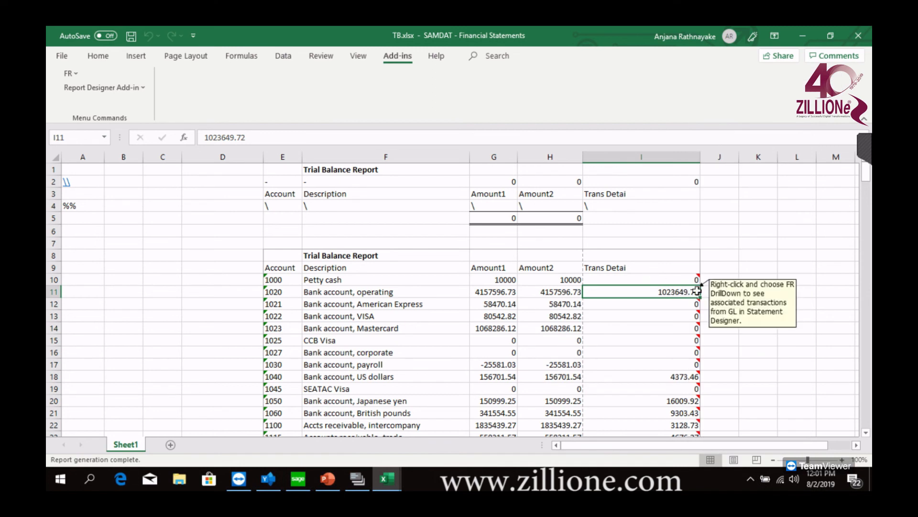
{"action": "right_click", "coordinate": [686, 292]}
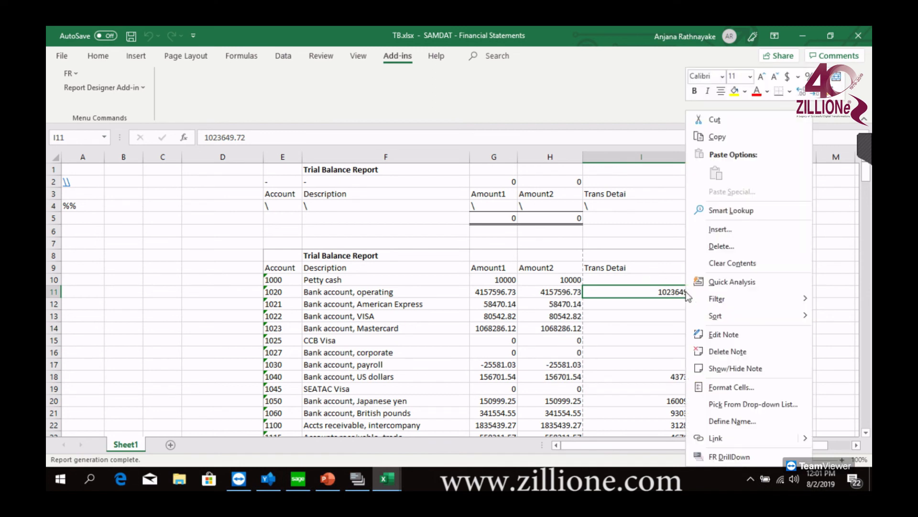
{"action": "left_click", "coordinate": [723, 455]}
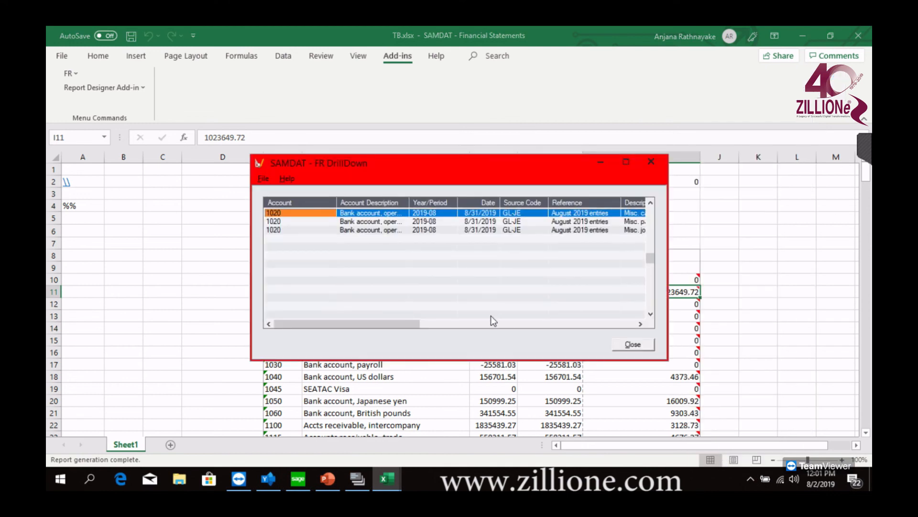
{"action": "left_click_drag", "start_coordinate": [395, 329], "coordinate": [634, 319]}
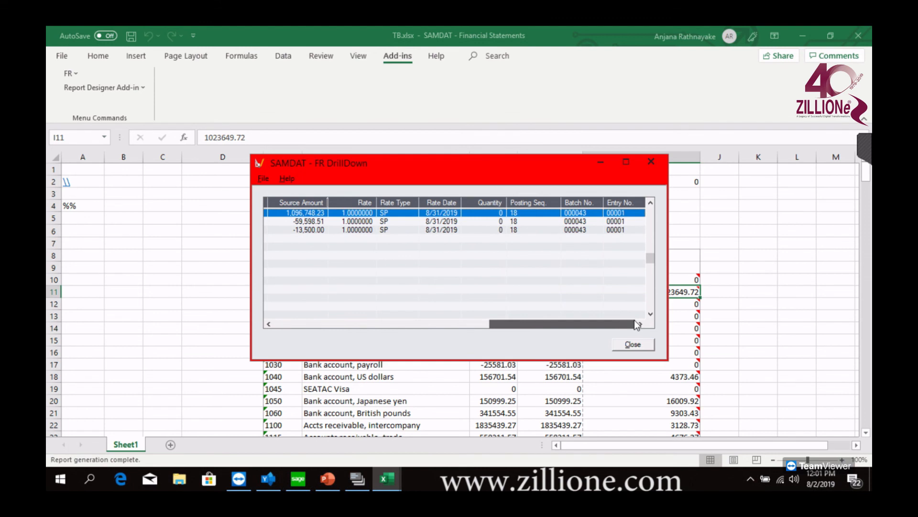
Review the account, period, date, source code, reference and description columns of account 1020's drilled-down transactions, and close the drill-down
{"action": "left_click_drag", "start_coordinate": [524, 326], "coordinate": [357, 312]}
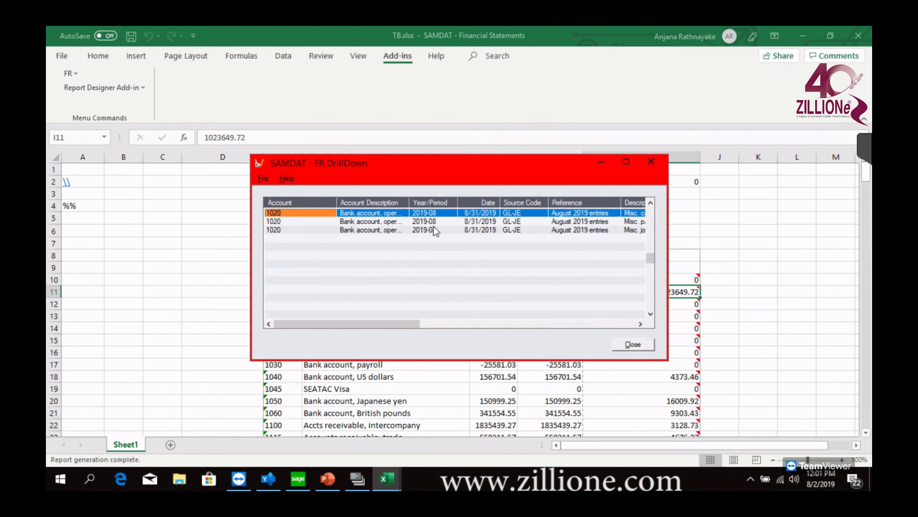
{"action": "left_click_drag", "start_coordinate": [395, 323], "coordinate": [291, 299]}
{"action": "mouse_move", "coordinate": [415, 165]}
{"action": "left_mouse_down"}
{"action": "mouse_move", "coordinate": [410, 248]}
{"action": "mouse_move", "coordinate": [402, 179]}
{"action": "left_mouse_up"}
{"action": "left_click_drag", "start_coordinate": [397, 340], "coordinate": [422, 339]}
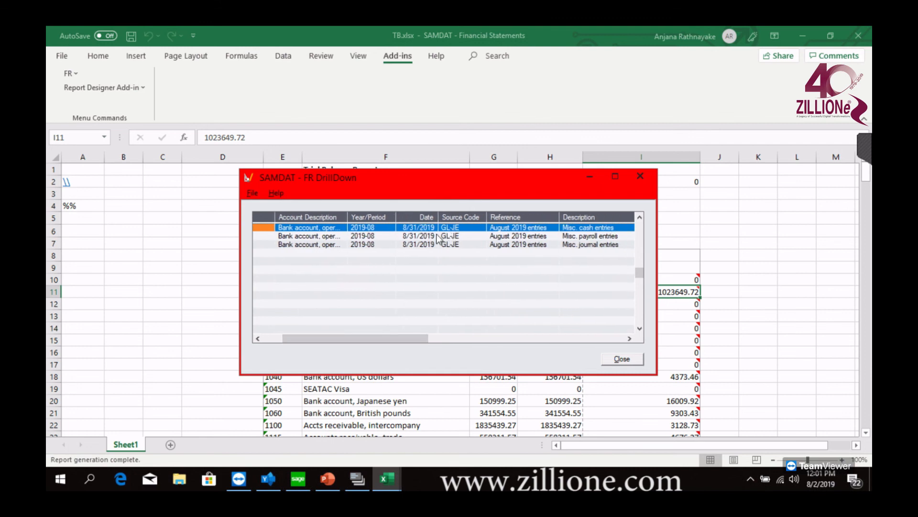
{"action": "left_click_drag", "start_coordinate": [413, 333], "coordinate": [331, 343]}
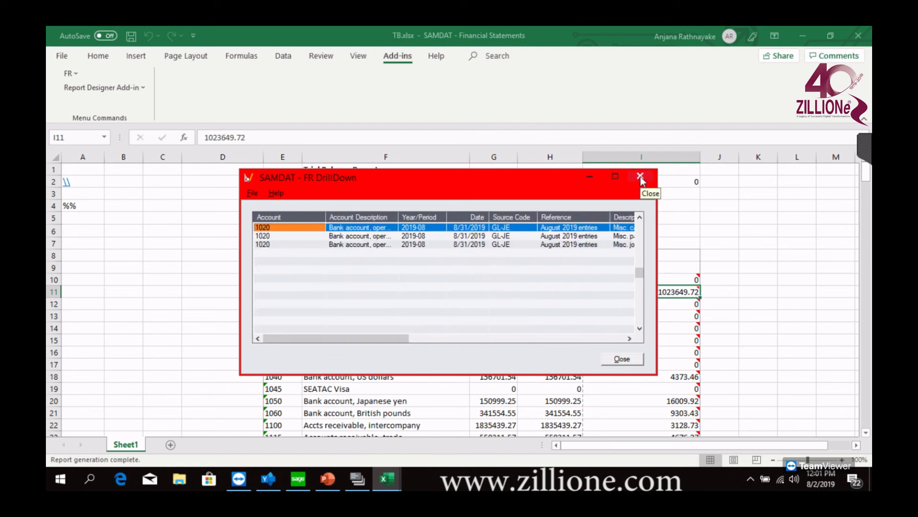
{"action": "left_click", "coordinate": [640, 176]}
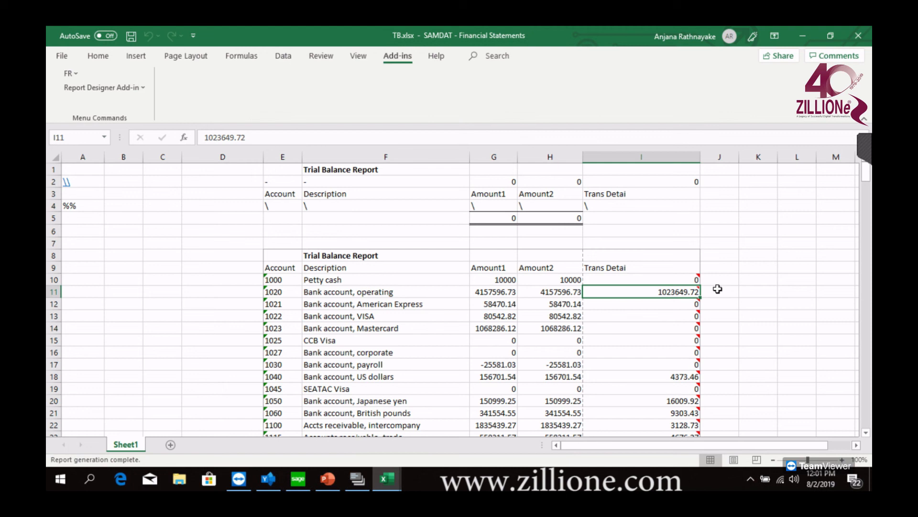
From cell I2, open FR Paste Function, examine the arguments of FRTRNA, FRTRNDR, FRTRNCR, FR, FRFISCAL and FRRATE, and close it without pasting
{"action": "left_click", "coordinate": [672, 182]}
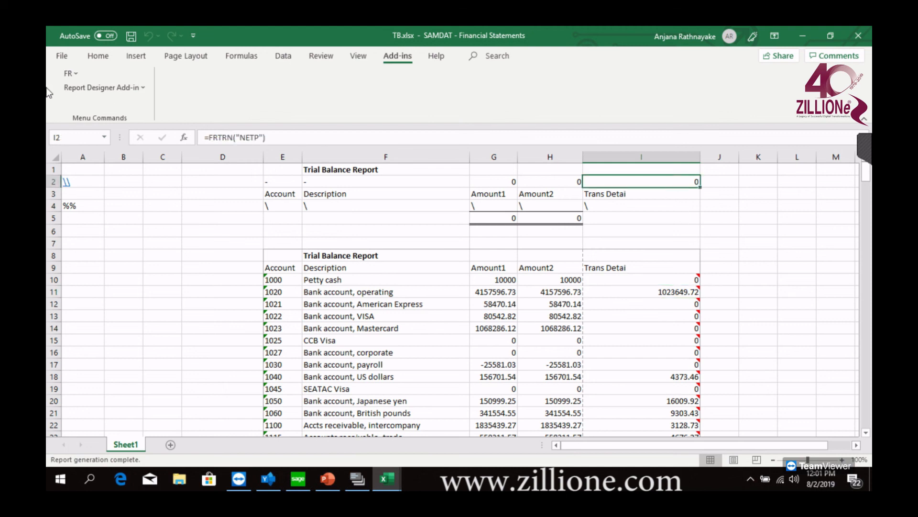
{"action": "left_click", "coordinate": [75, 74]}
{"action": "left_click", "coordinate": [93, 105]}
{"action": "left_click", "coordinate": [281, 207]}
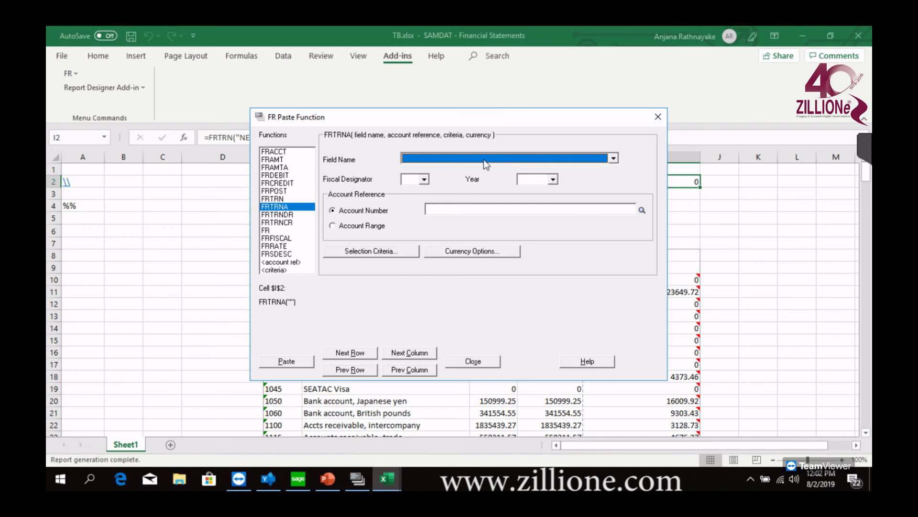
{"action": "left_click", "coordinate": [281, 216]}
{"action": "left_click", "coordinate": [281, 223]}
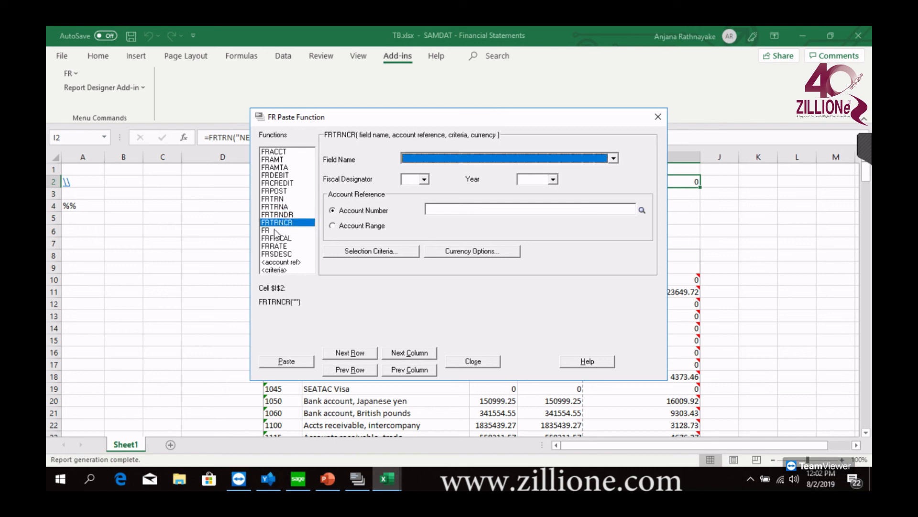
{"action": "left_click", "coordinate": [276, 231]}
{"action": "left_click", "coordinate": [276, 237]}
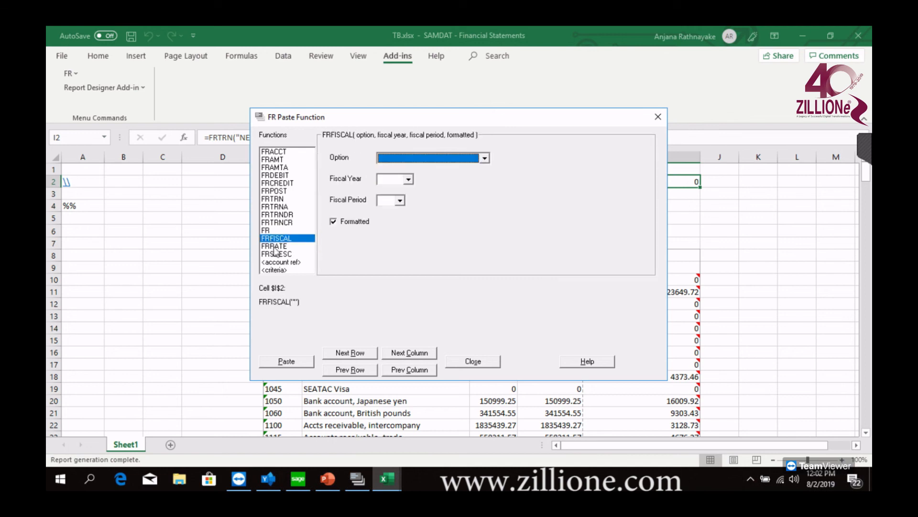
{"action": "left_click", "coordinate": [275, 246]}
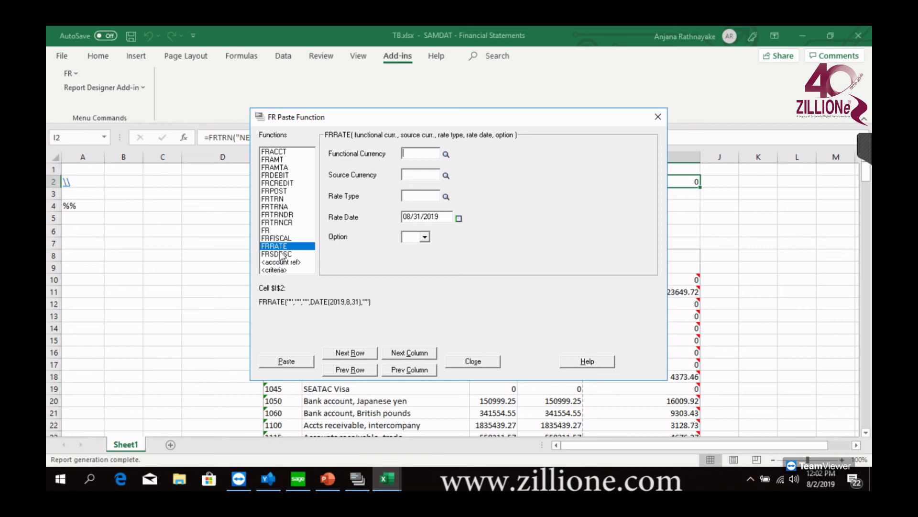
{"action": "left_click", "coordinate": [655, 117]}
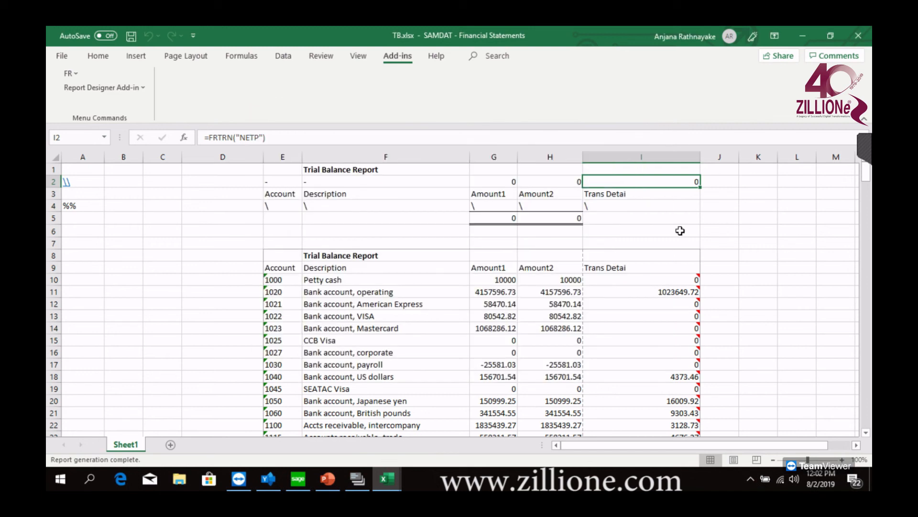